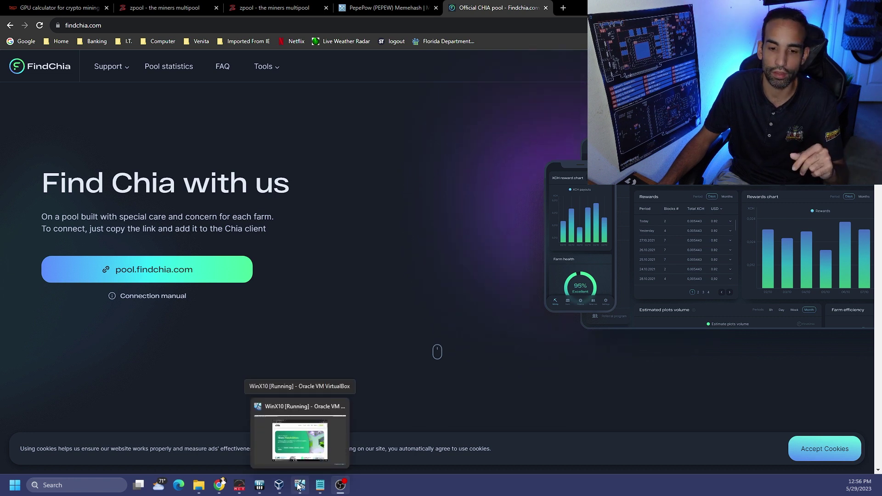
Step: Switch to the WinX10 virtual machine and open the Chia downloads page at the Database Checkpoint Download section
click(298, 486)
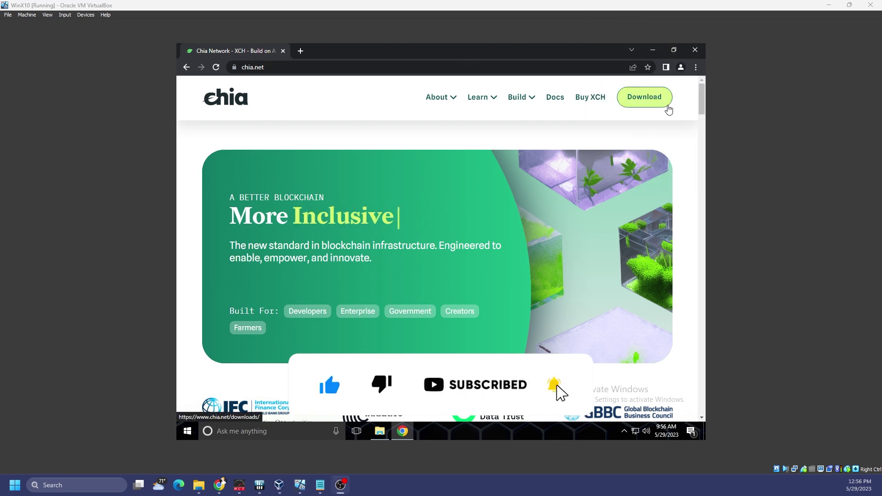
click(641, 106)
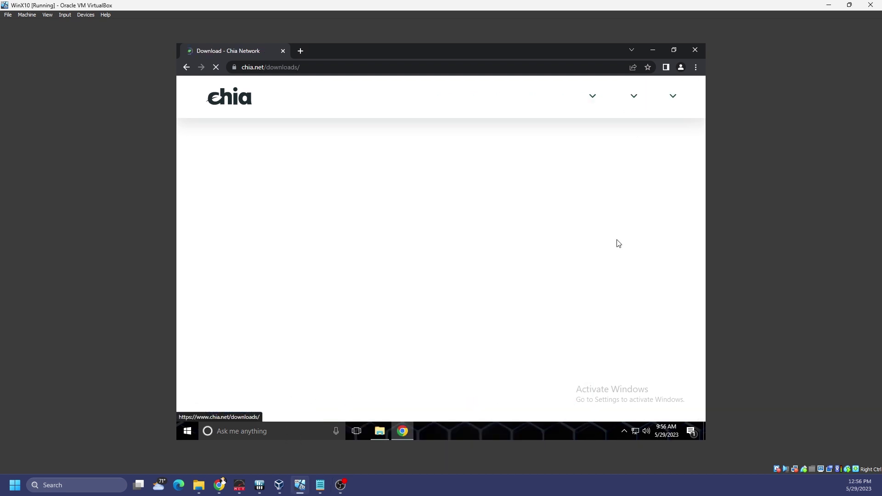
scroll(221, 262, down, 5)
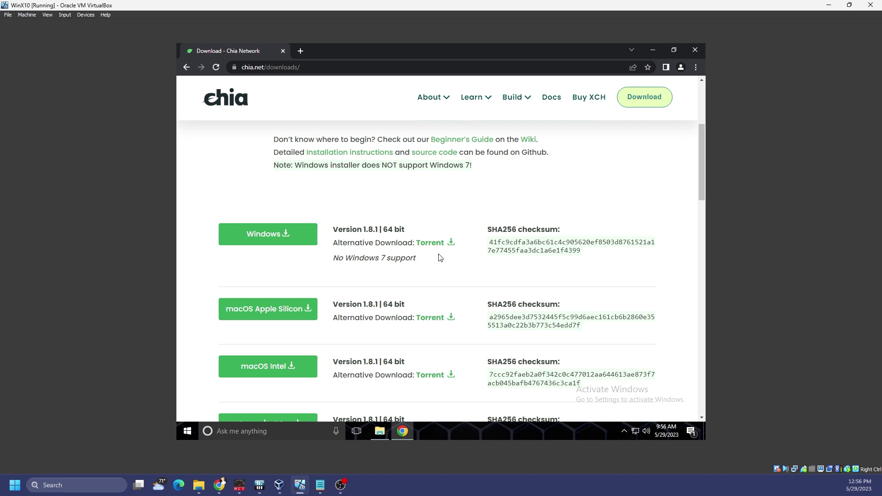
scroll(384, 270, down, 2)
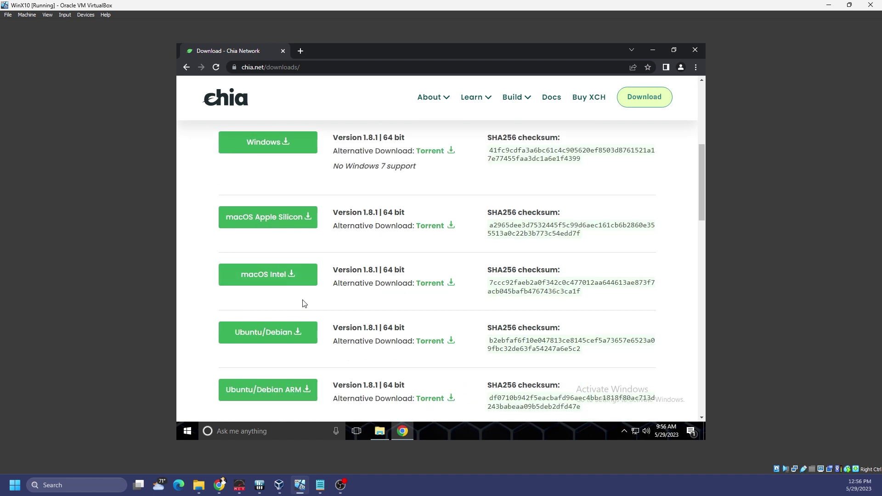
scroll(407, 298, down, 7)
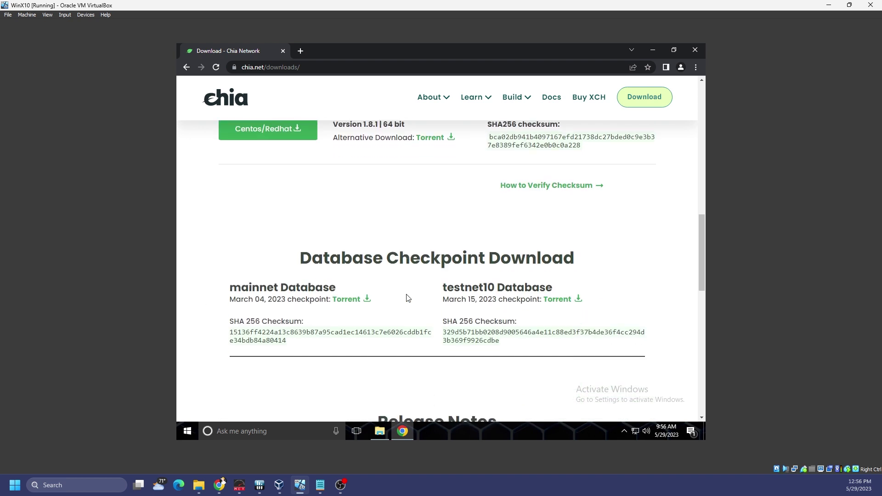
scroll(408, 299, down, 1)
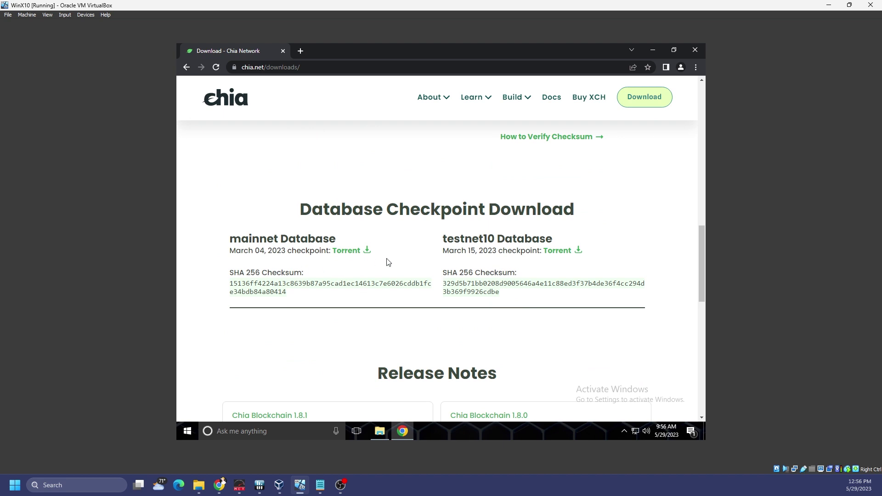
scroll(299, 200, down, 1)
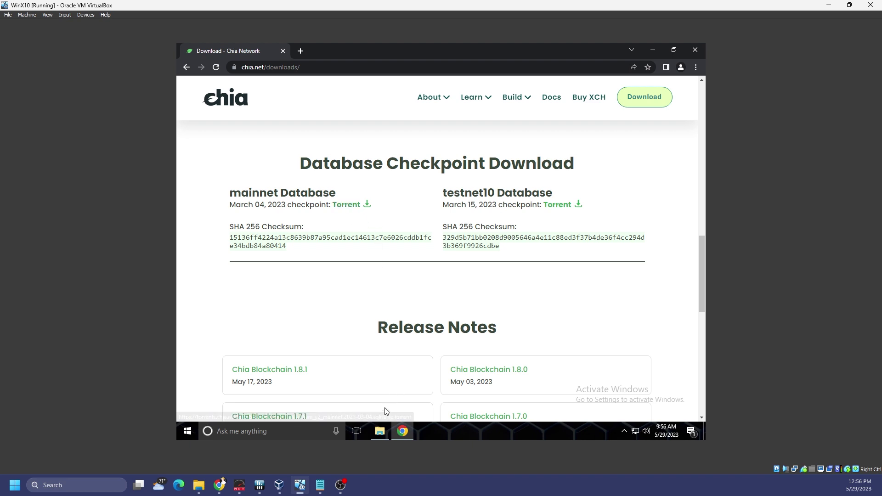
Step: Search the web for "utorrent download" in a new browser tab and examine the µTorrent Downloads for Windows page
click(379, 432)
click(379, 185)
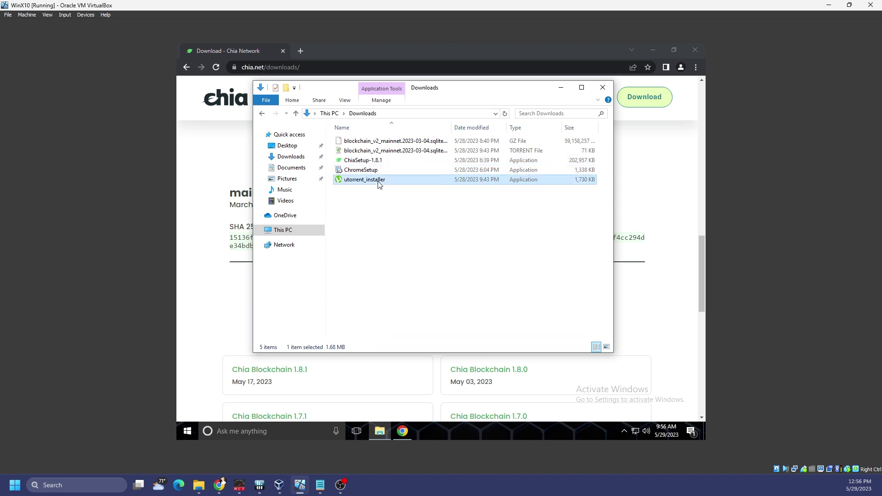
click(302, 52)
click(302, 50)
text(utorrent download)
key(Return)
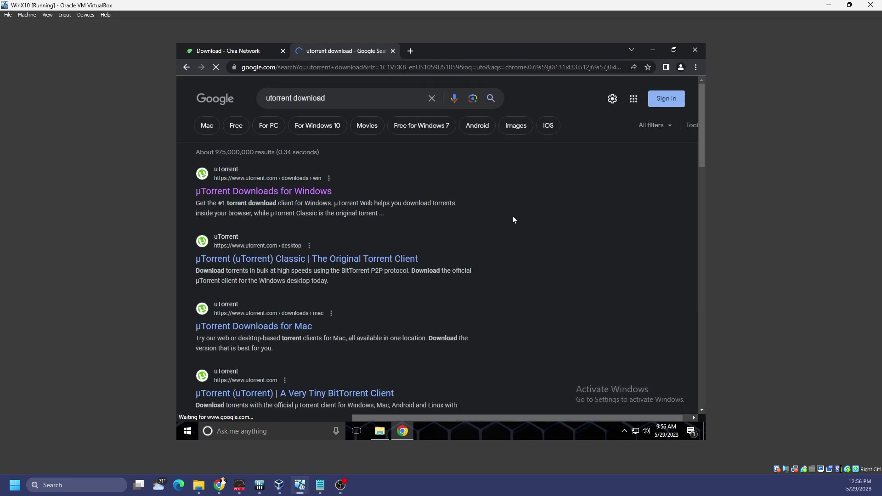
click(232, 192)
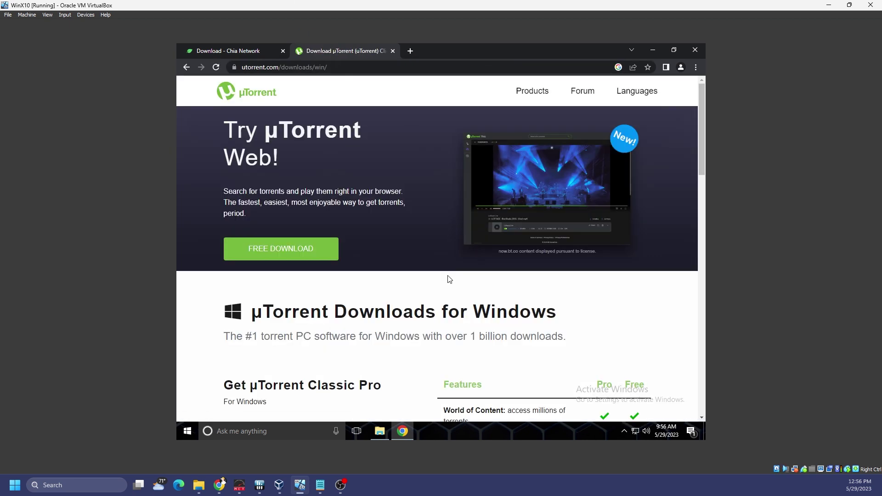
scroll(441, 280, down, 2)
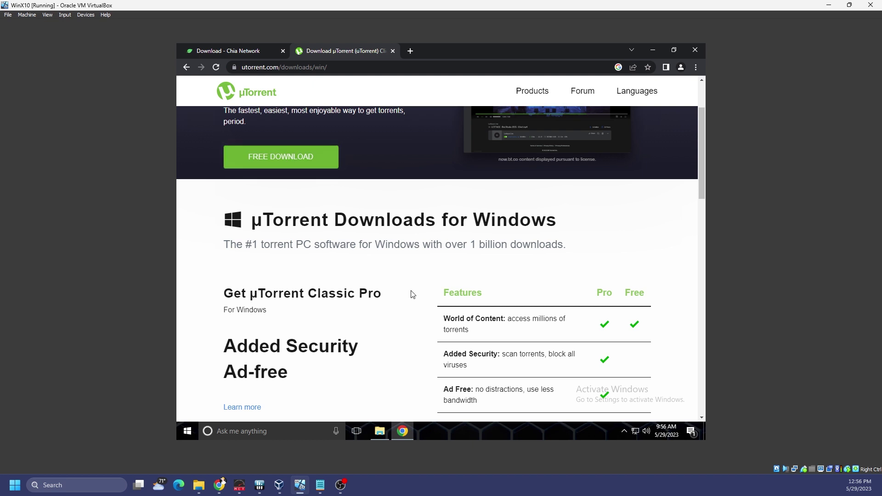
scroll(412, 296, down, 10)
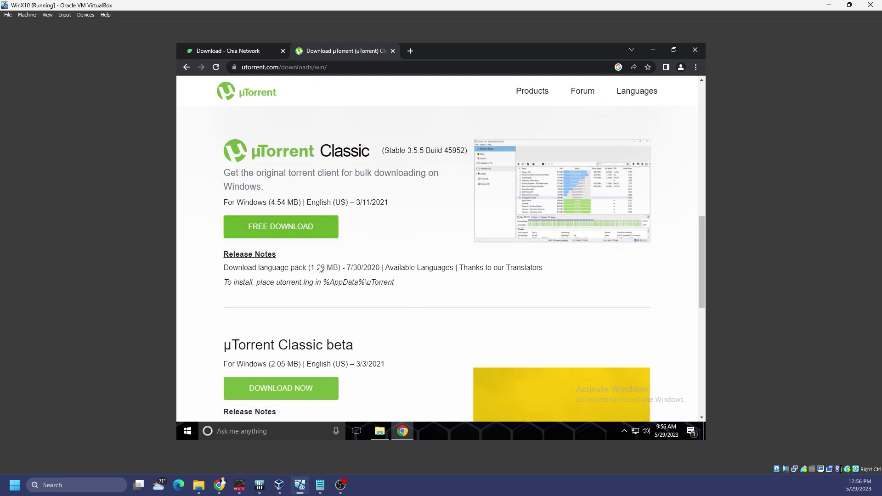
scroll(303, 147, up, 6)
scroll(303, 143, up, 1)
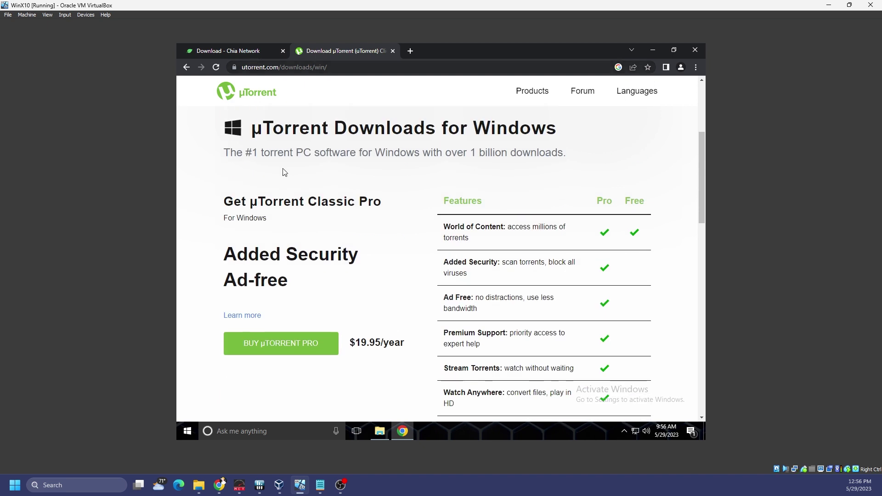
Step: Launch the ChiaSetup-1.8.1 installer from the Downloads folder and accept its license agreement
click(380, 431)
click(231, 52)
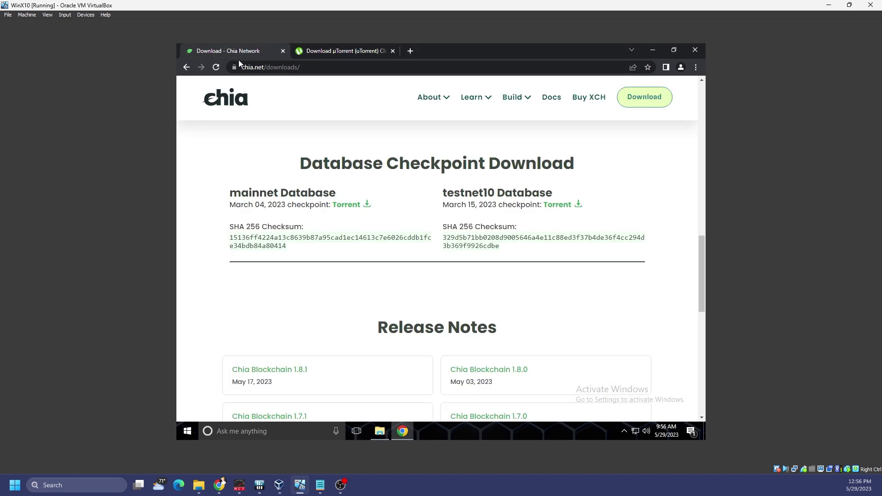
click(380, 431)
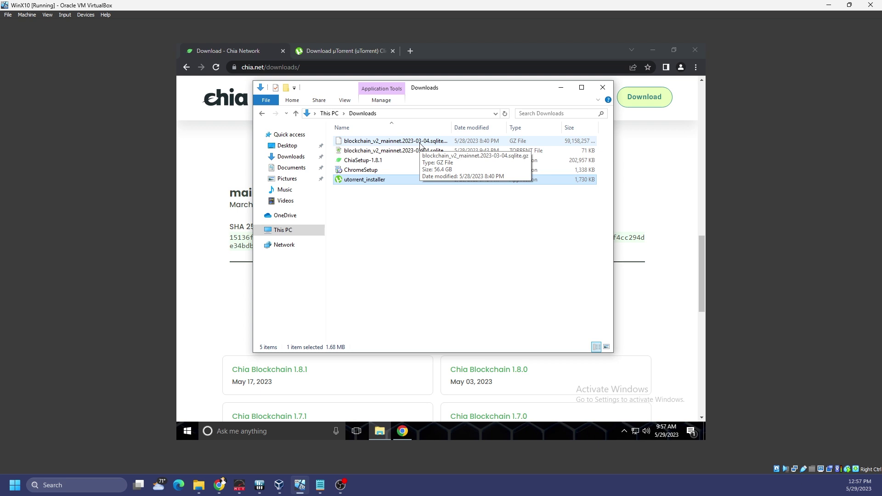
double_click(404, 161)
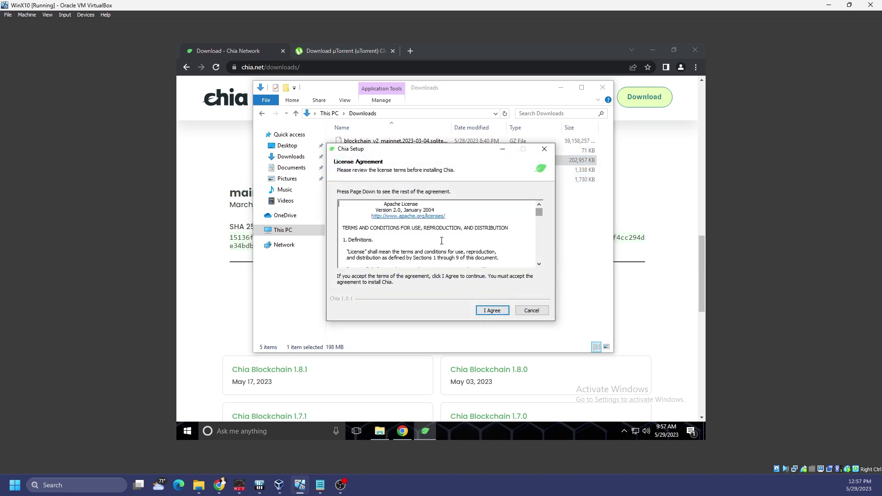
click(491, 310)
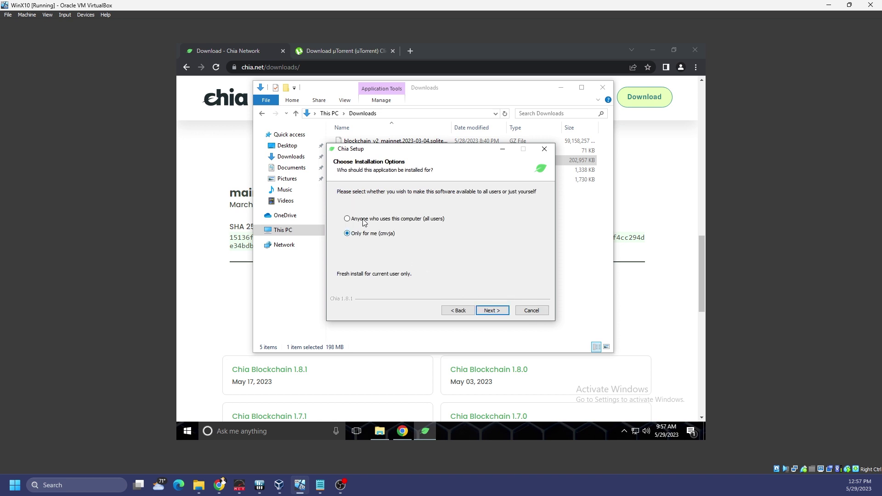
Step: Install Chia for the current user only, keeping the default AppData\Local\Programs\Chia destination folder
click(347, 219)
click(492, 310)
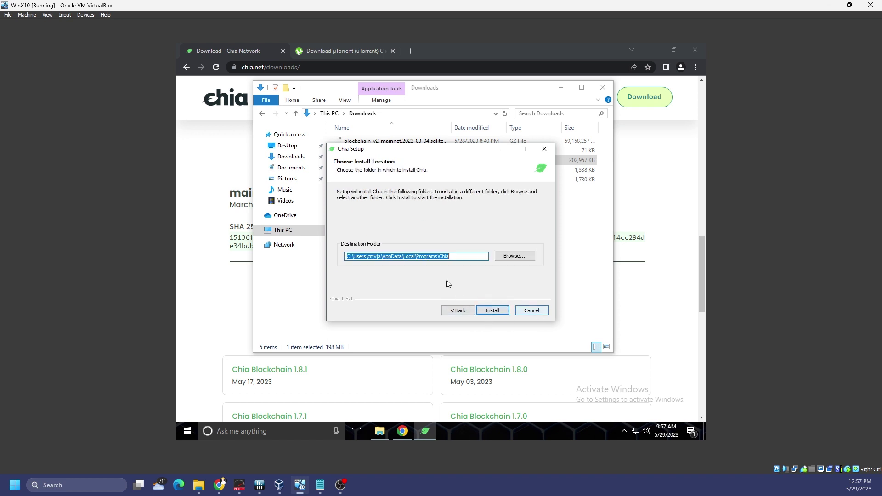
click(350, 257)
drag(450, 257, 346, 257)
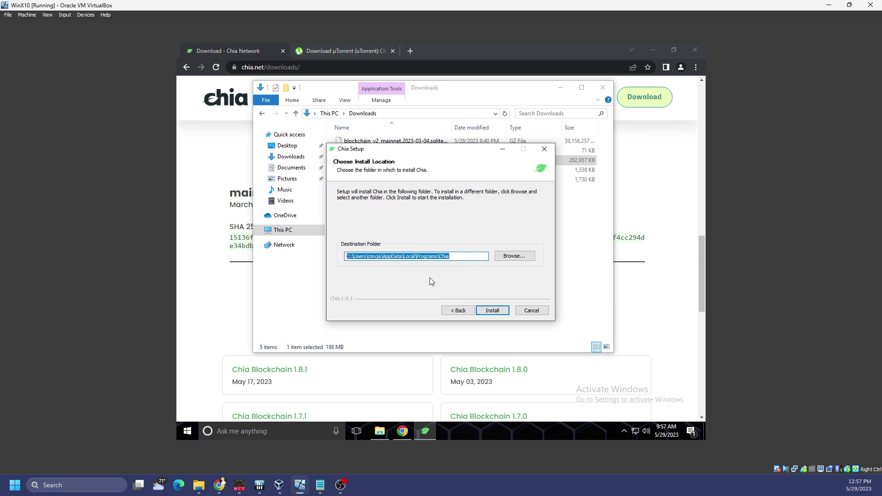
click(499, 312)
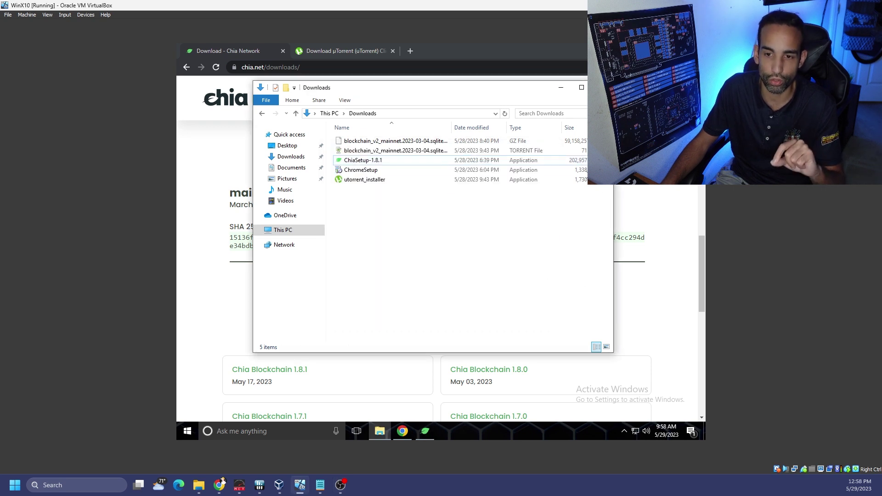
click(674, 209)
scroll(560, 195, up, 10)
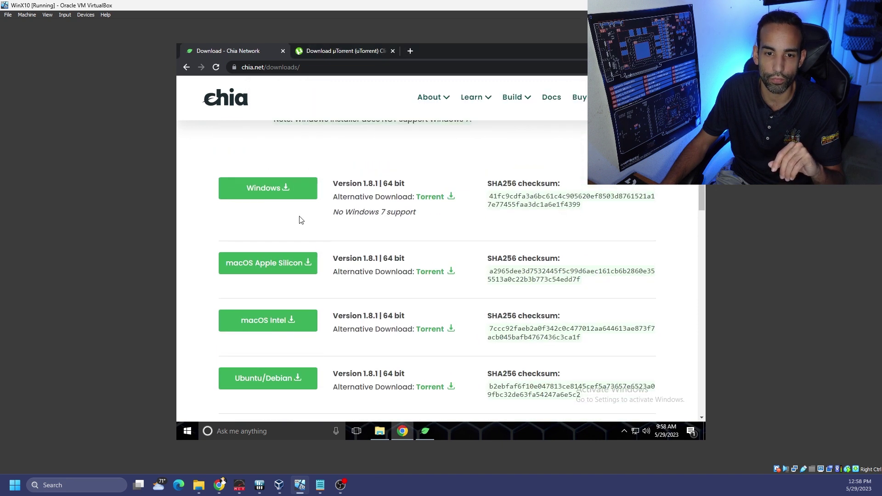
scroll(294, 220, down, 8)
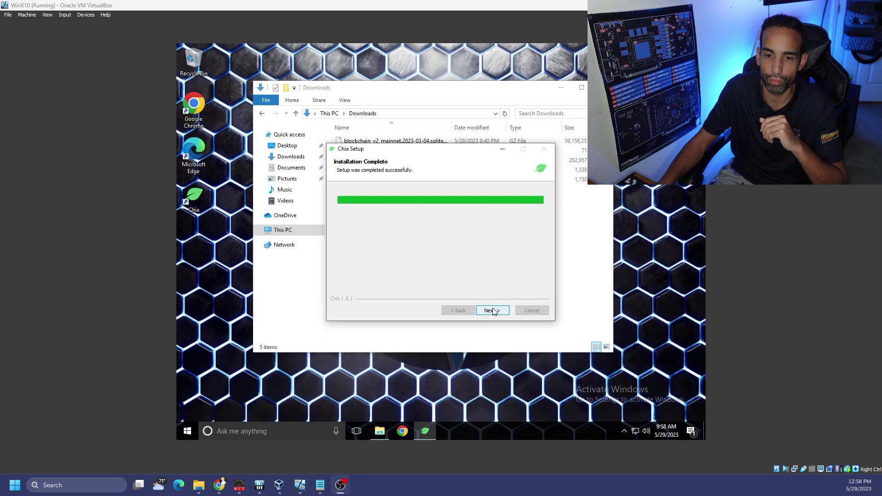
Step: Complete the Chia setup wizard and choose Farming Mode as the client mode in Chia Blockchain
click(491, 311)
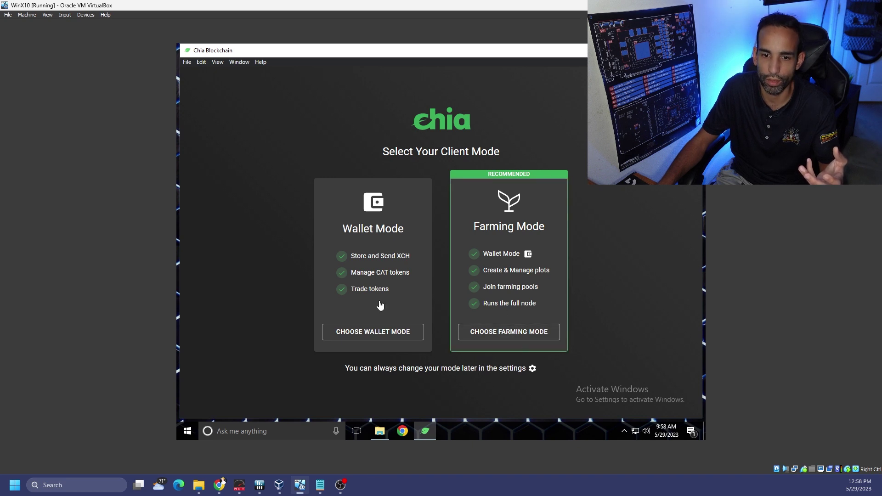
click(539, 332)
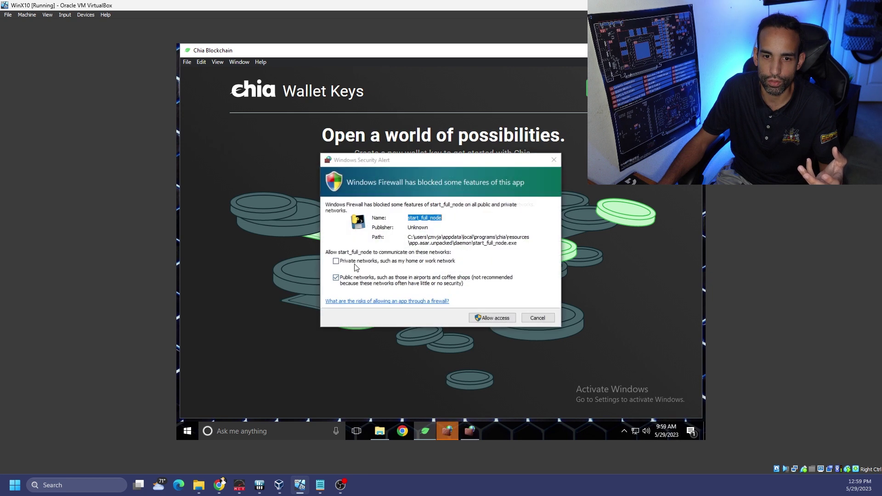
Step: Allow start_full_node and start_farmer through Windows Firewall on private networks only
click(341, 282)
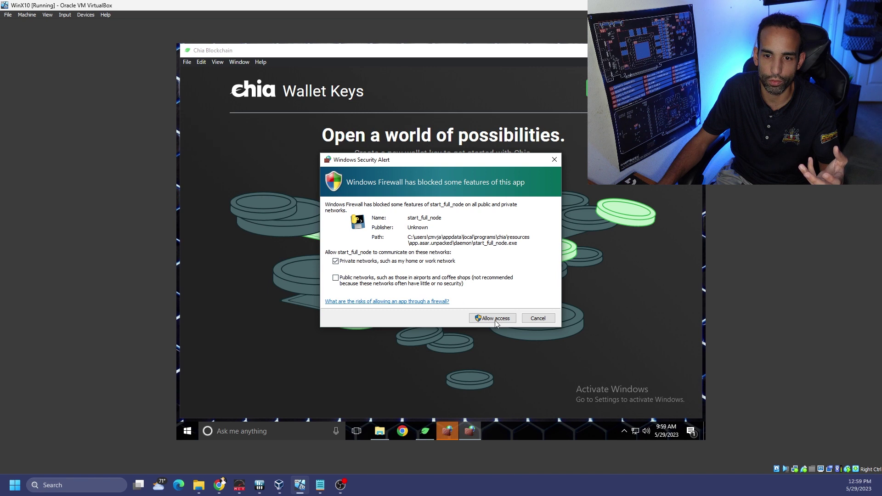
key(Return)
click(373, 285)
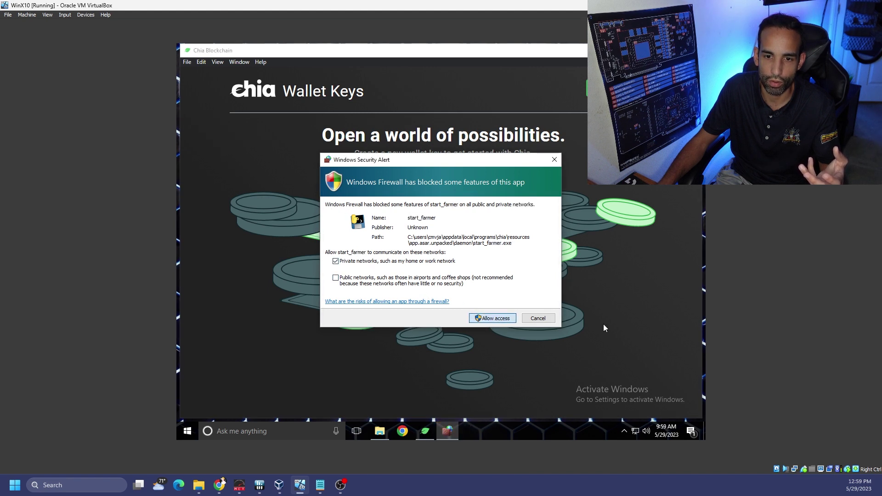
key(Return)
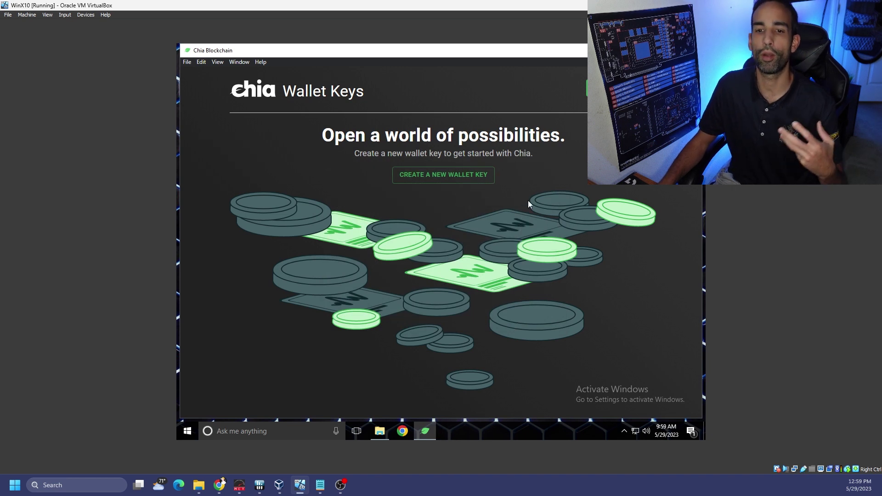
click(464, 184)
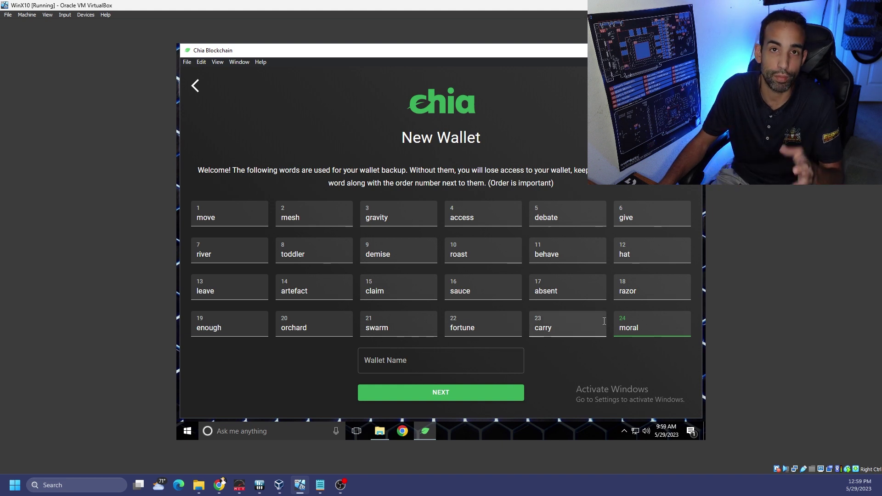
click(496, 357)
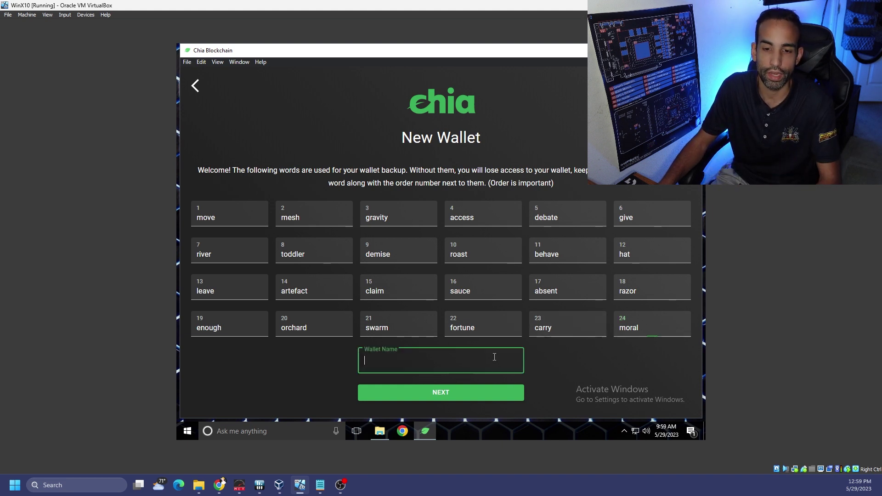
text(Test)
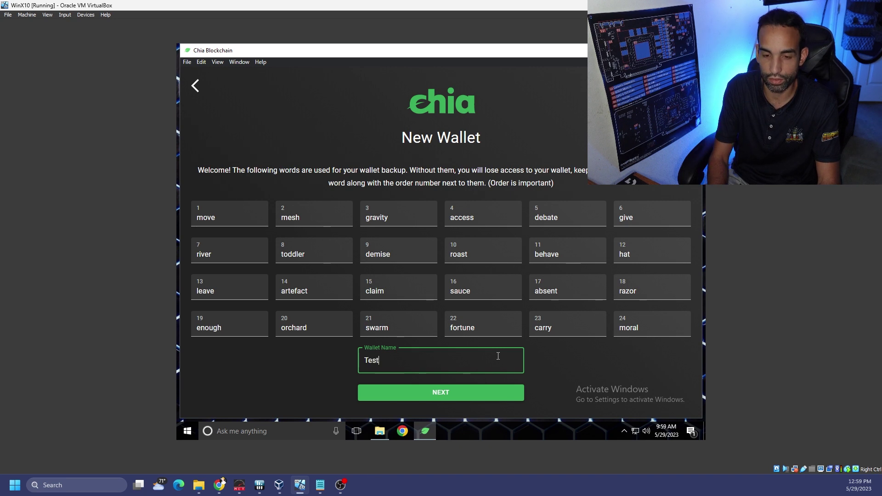
text( Chia 1)
click(664, 352)
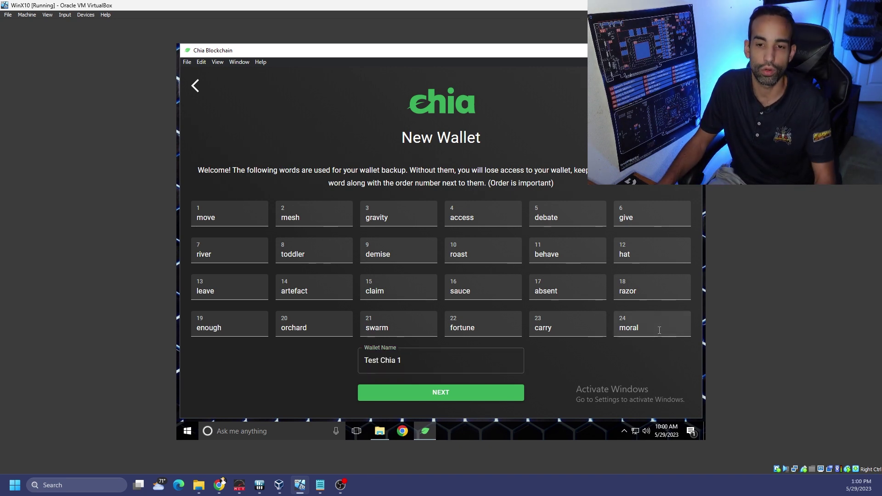
double_click(664, 330)
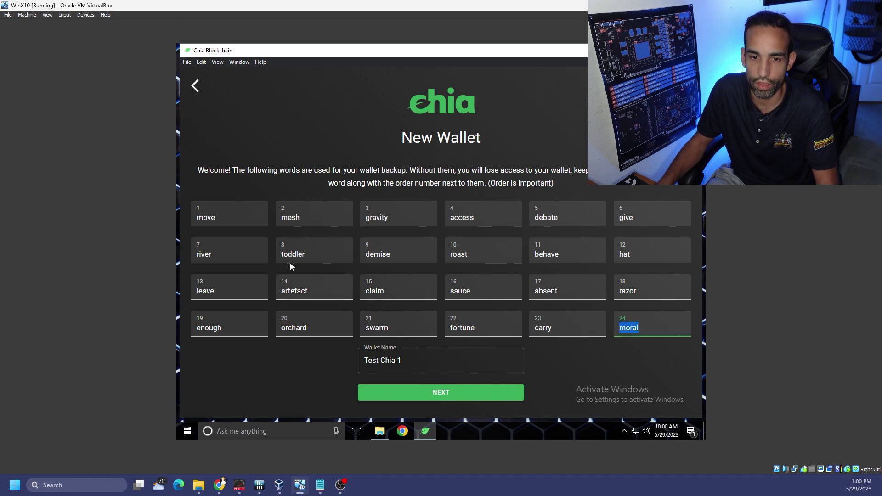
click(573, 353)
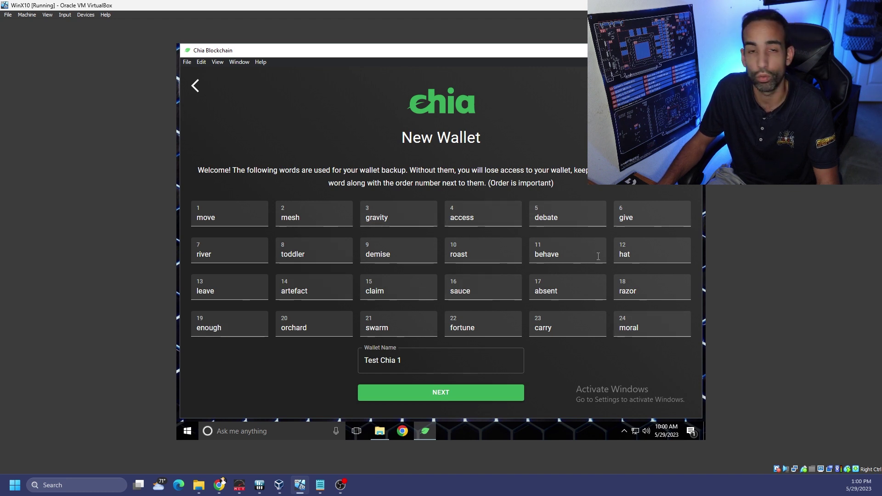
click(198, 88)
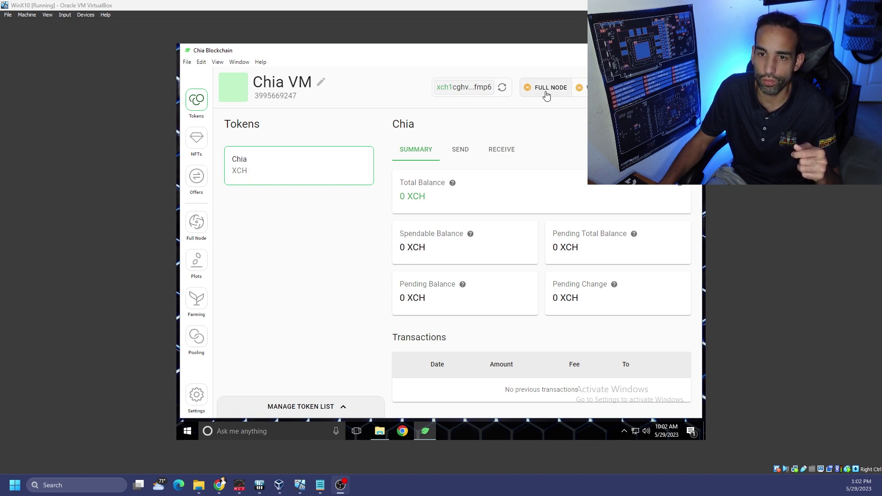
Step: Open the Full Node overview of the Chia VM wallet to check the blockchain sync status
click(197, 223)
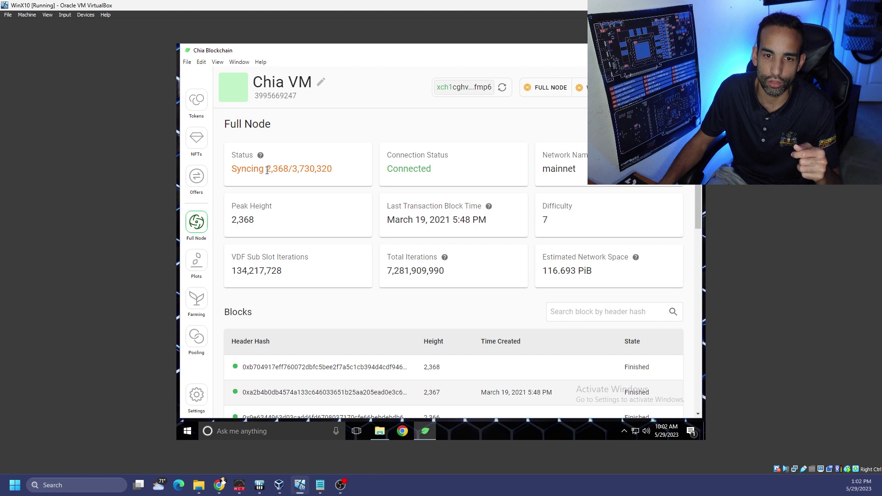
Step: Highlight the full node's syncing progress figures and quit the Chia Blockchain client
drag(267, 171, 310, 171)
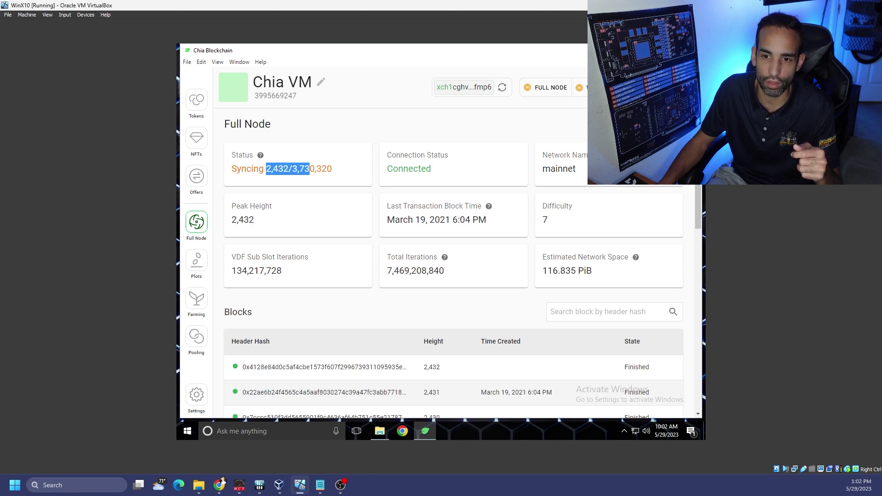
click(692, 51)
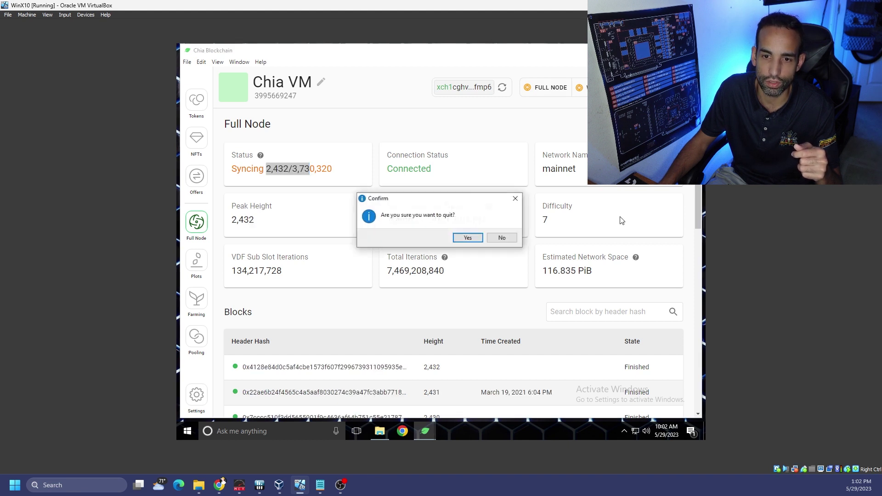
click(468, 238)
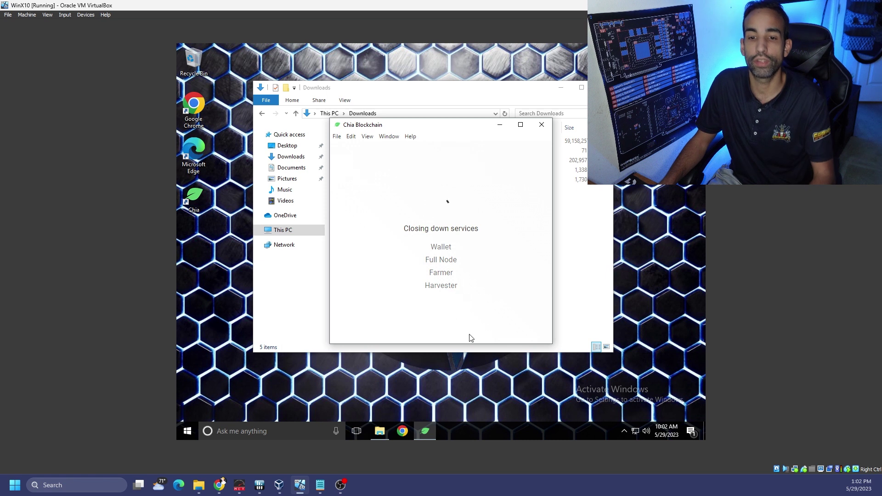
Step: Check the detailed process list in Task Manager for running Chia and daemon processes, and close Task Manager
right_click(506, 430)
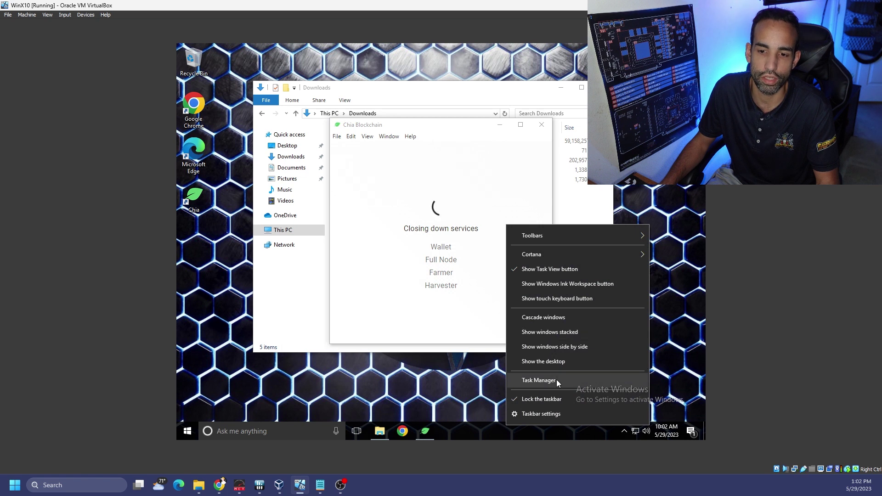
click(539, 380)
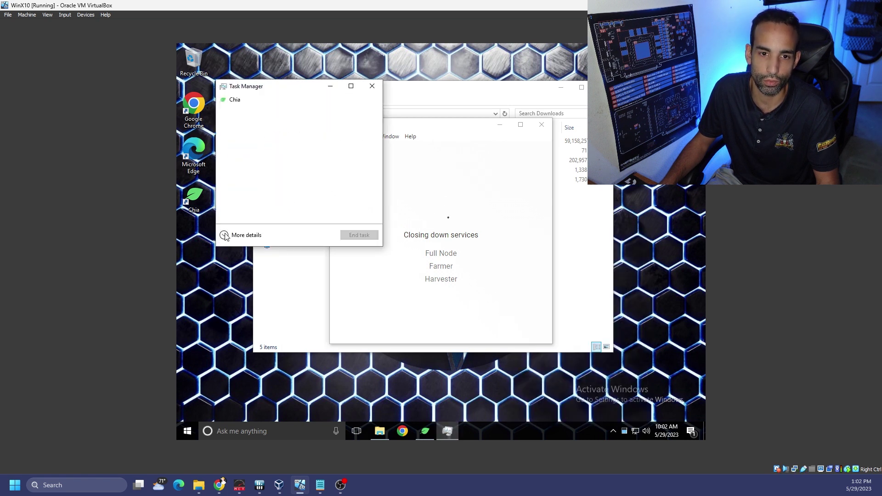
click(226, 235)
click(264, 168)
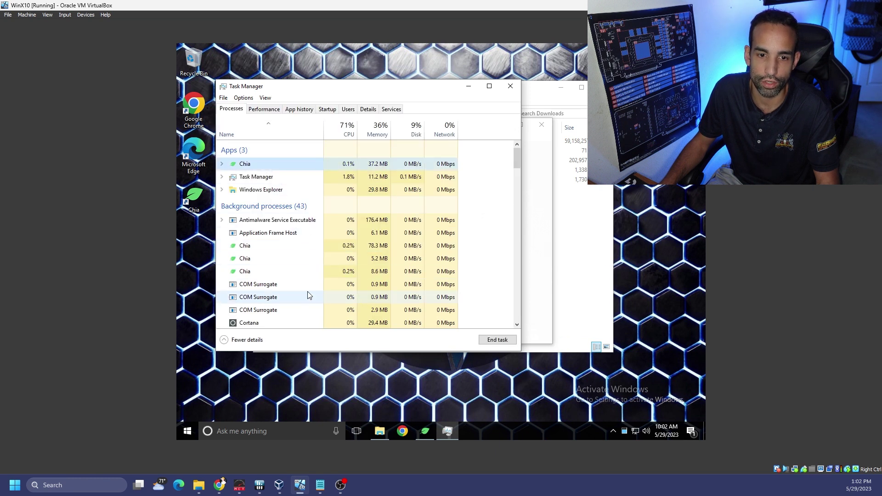
click(278, 249)
click(276, 259)
click(280, 273)
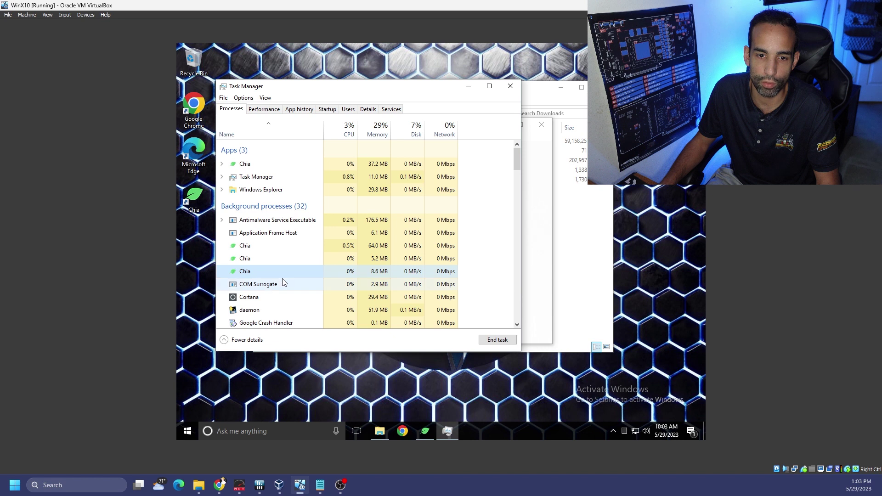
scroll(283, 282, down, 1)
click(284, 297)
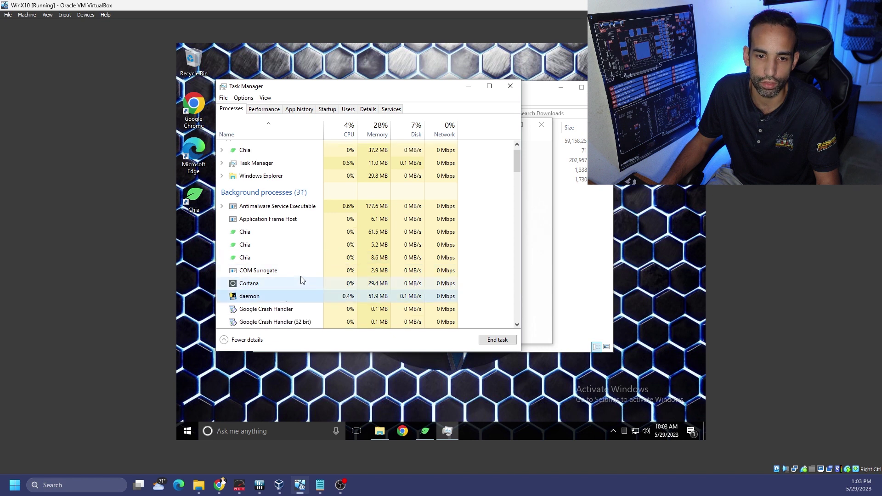
scroll(305, 283, down, 6)
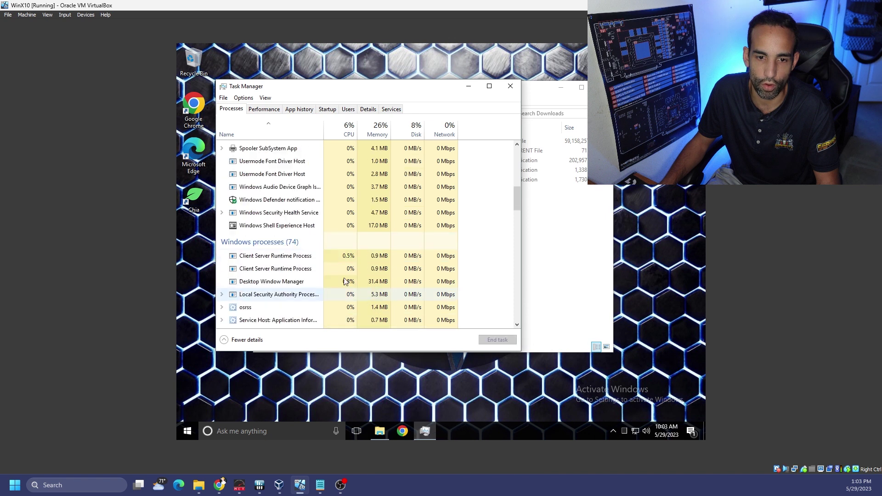
scroll(396, 224, up, 7)
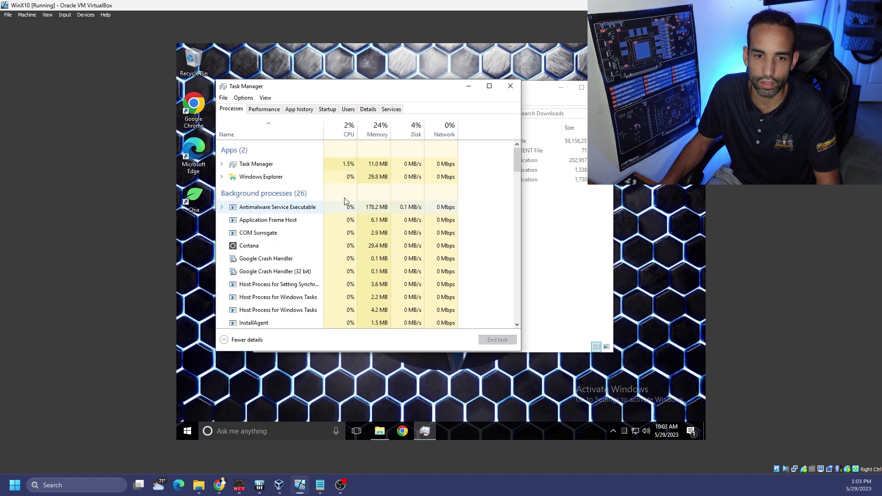
click(510, 86)
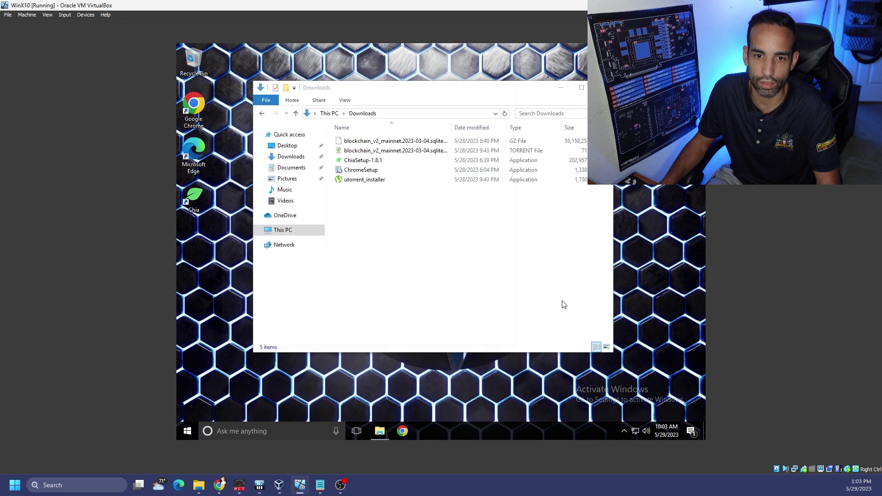
Step: Open the .chia\mainnet\db folder inside the current user's profile folder on Local Disk (C:)
click(288, 231)
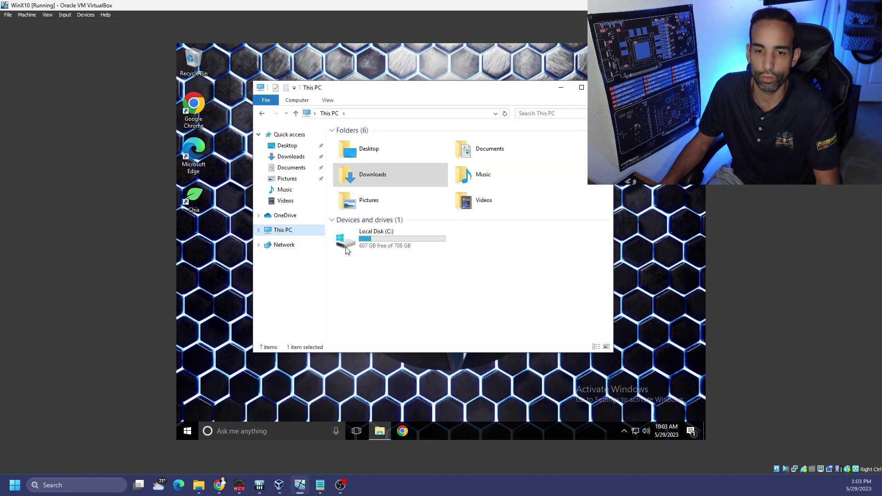
double_click(381, 238)
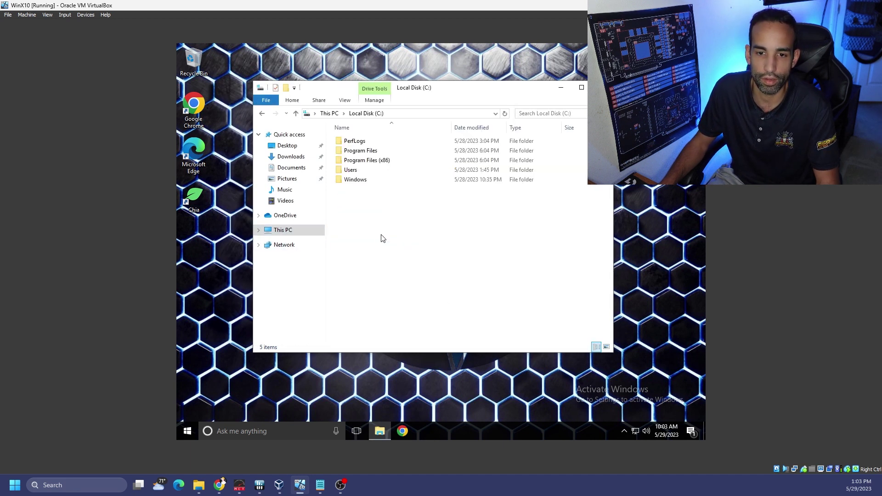
double_click(357, 170)
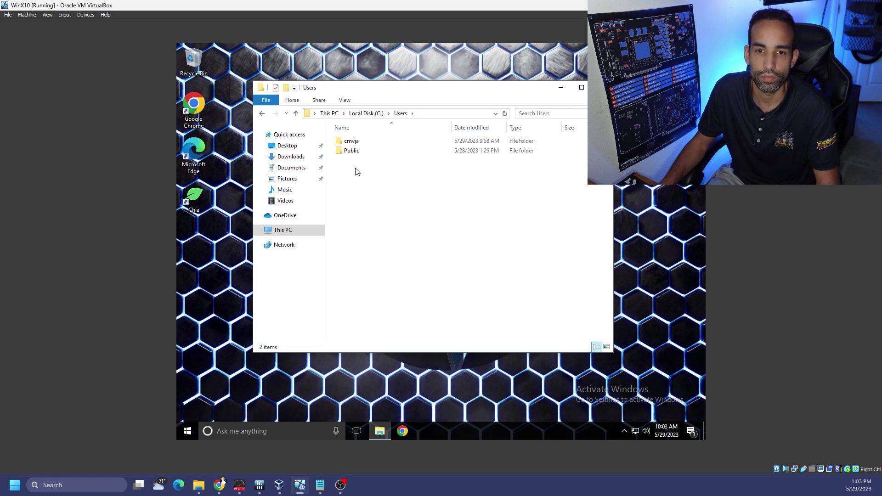
double_click(359, 142)
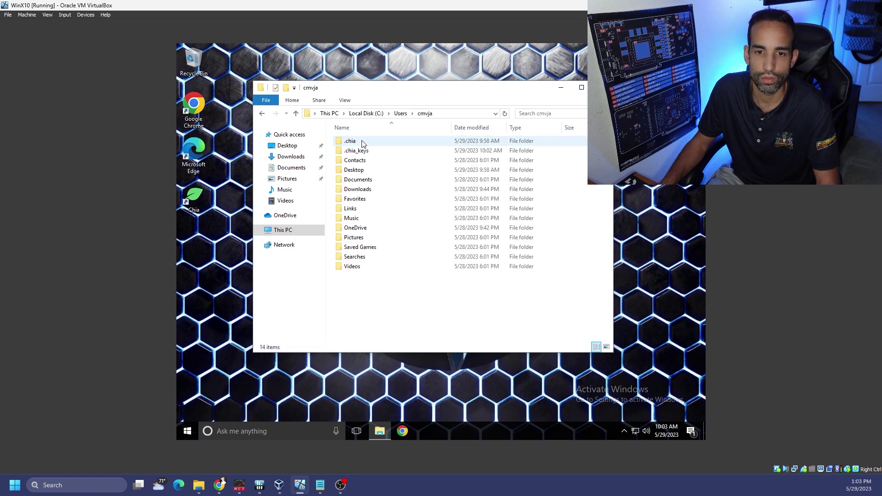
double_click(385, 142)
double_click(387, 143)
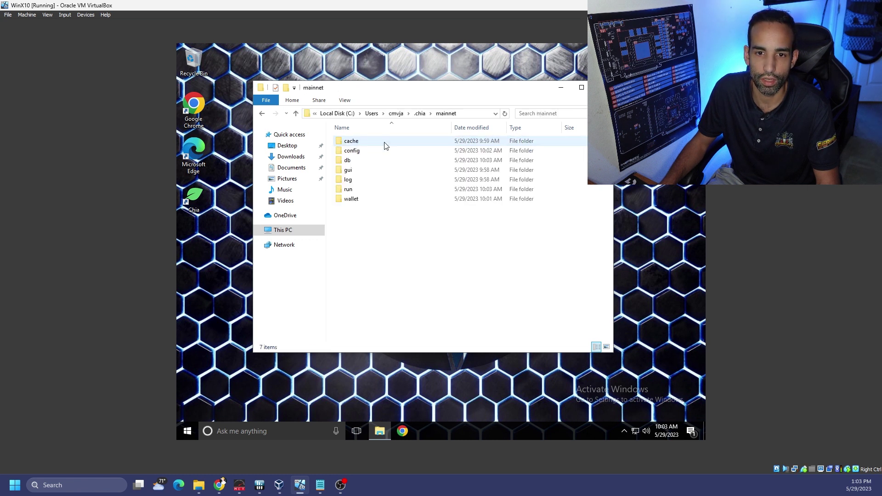
double_click(354, 160)
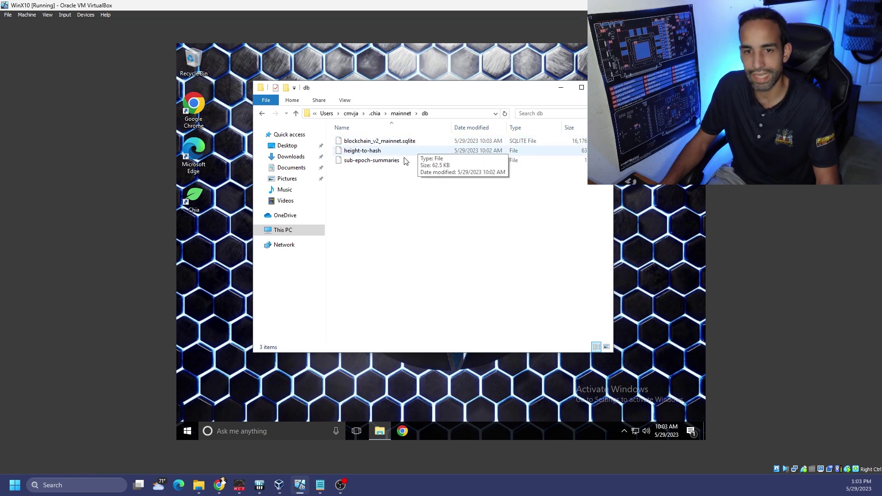
Step: Copy the blockchain_v2_mainnet.2023-03-04.sqlite.gz file from Downloads into the db folder and expand the copy progress details
click(289, 157)
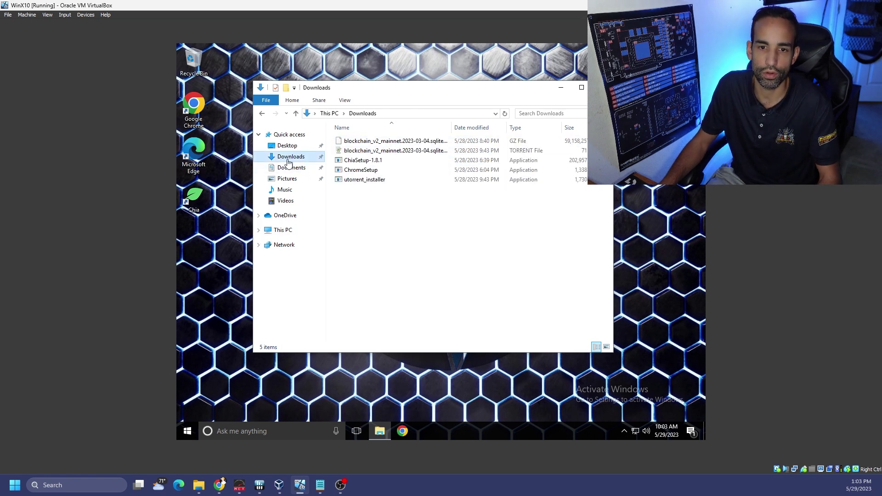
click(400, 141)
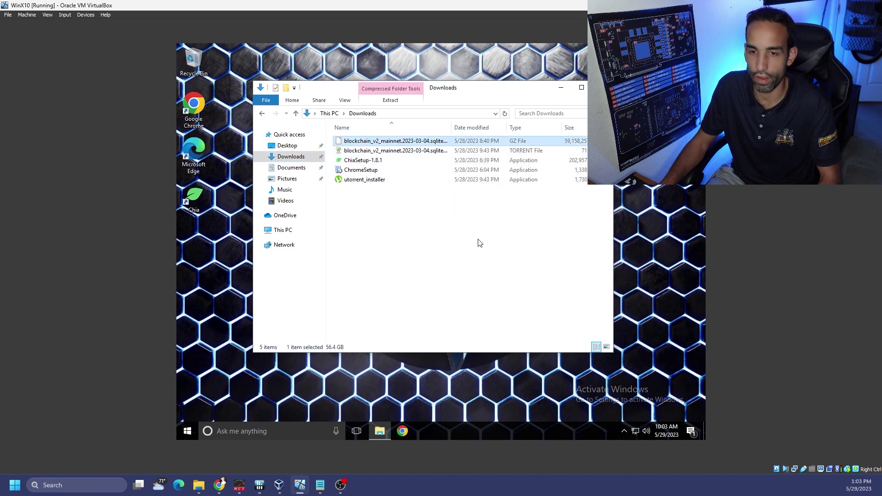
key(alt+Left)
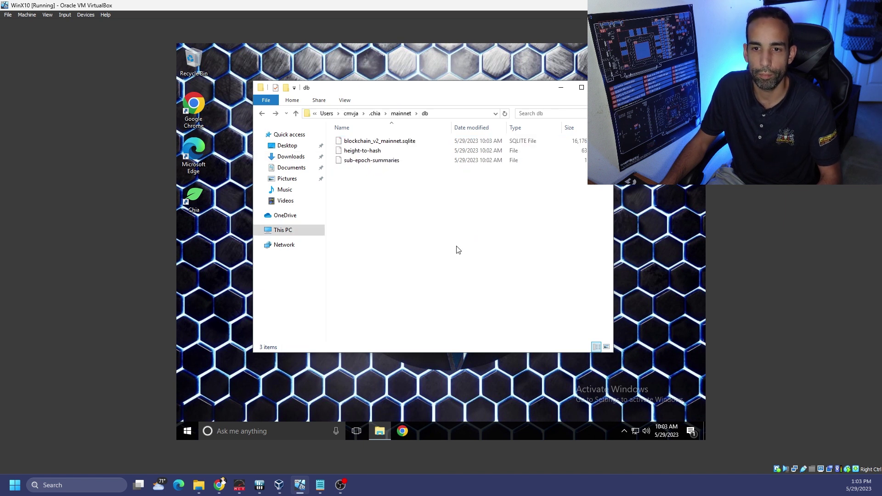
key(ctrl+v)
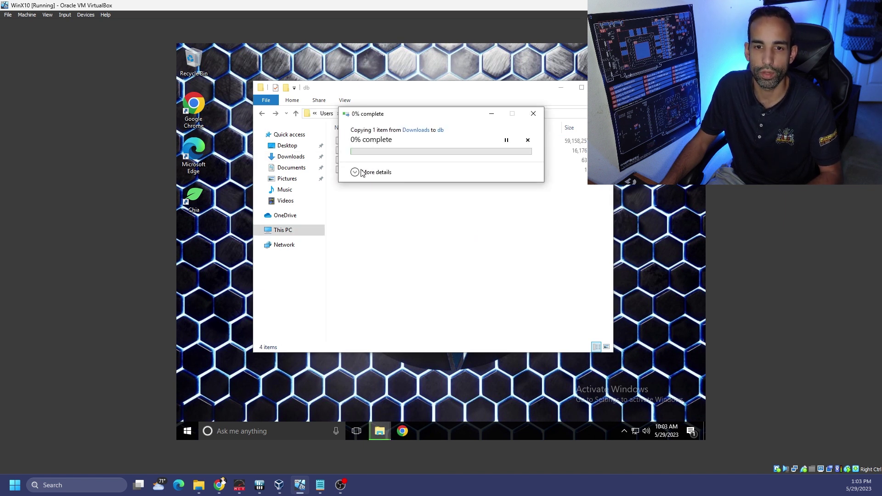
click(355, 172)
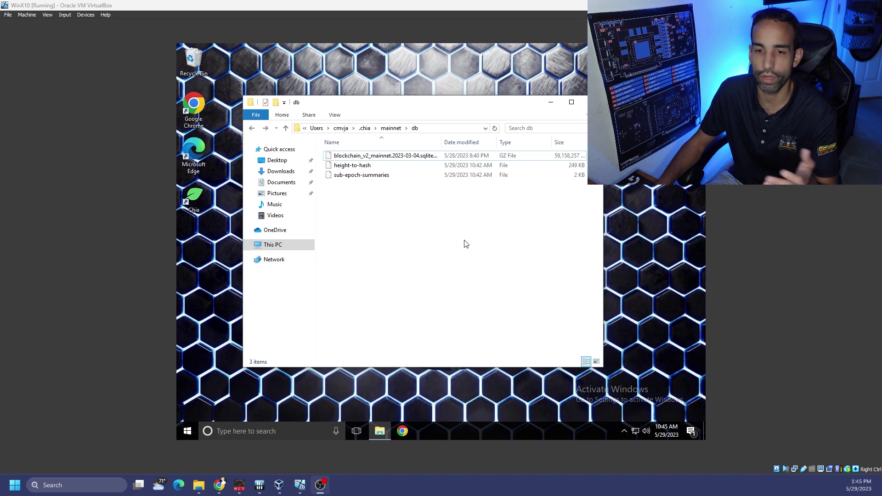
Step: Widen the Name column to read the copied database file's full name, and show the db folder's full path
click(431, 156)
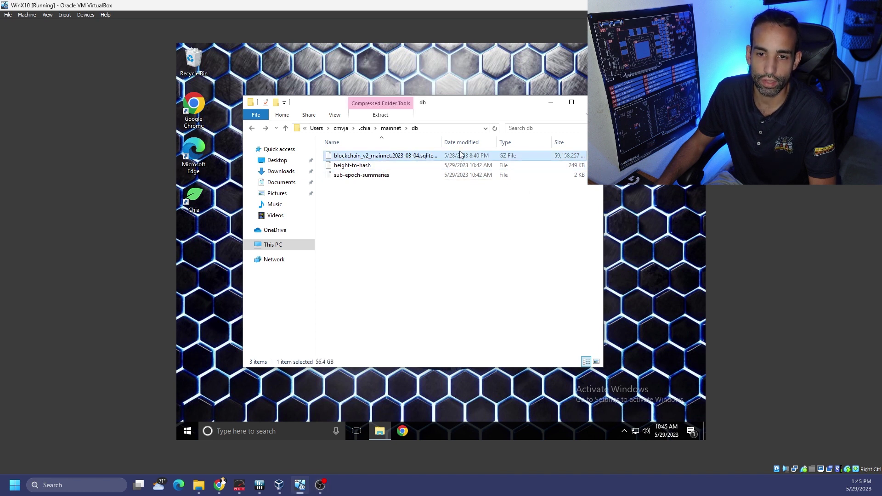
drag(443, 140, 479, 141)
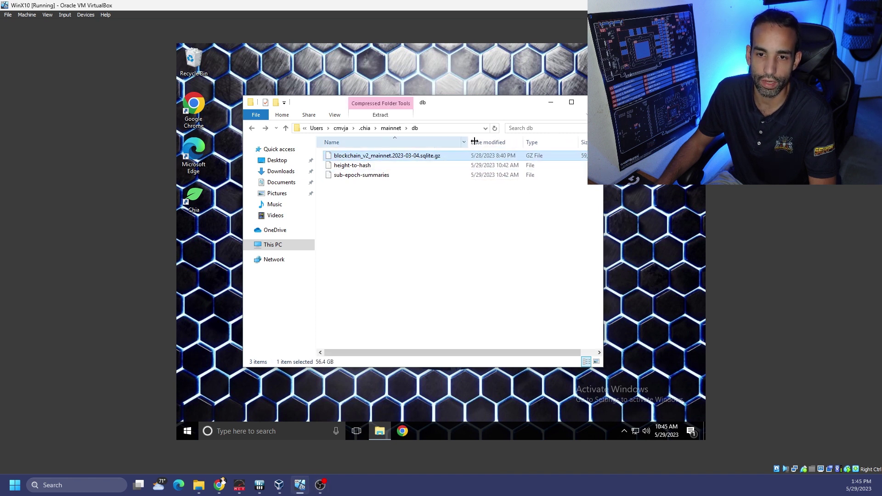
click(459, 211)
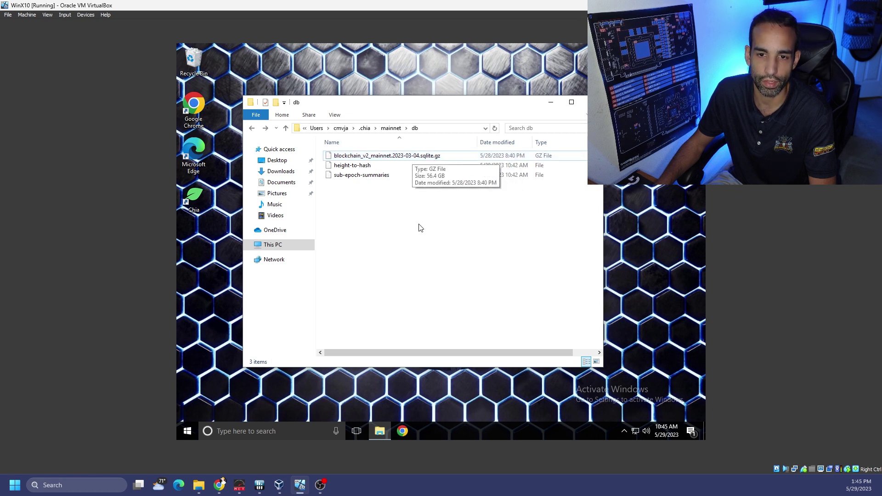
click(444, 128)
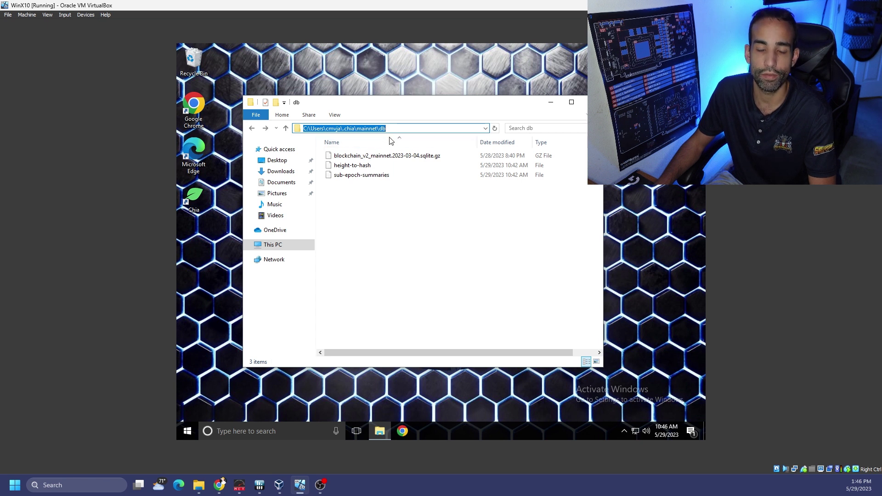
Step: Rename the copied database file to blockchain_v2_mainnet.sqlite, accepting the extension change, and select the Chia desktop shortcut
click(434, 155)
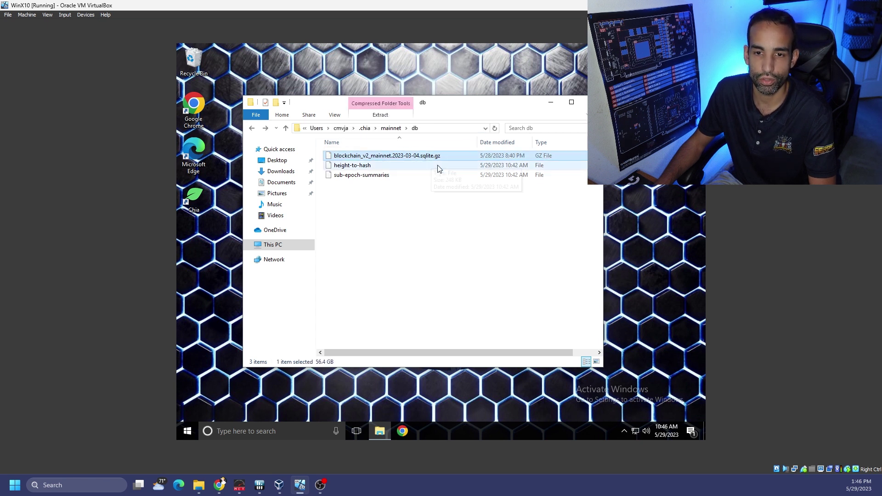
key(F2)
key(End)
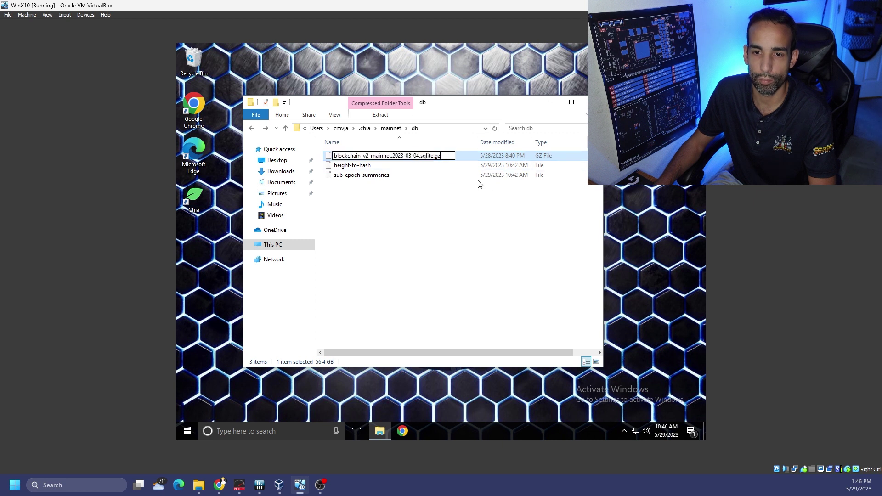
click(420, 155)
key(BackSpace)
key(BackSpace)
key(BackSpace)
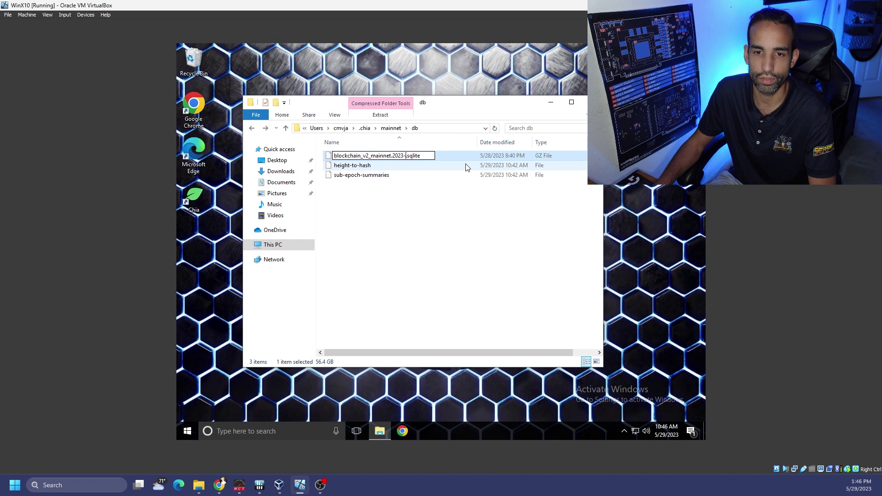
key(BackSpace)
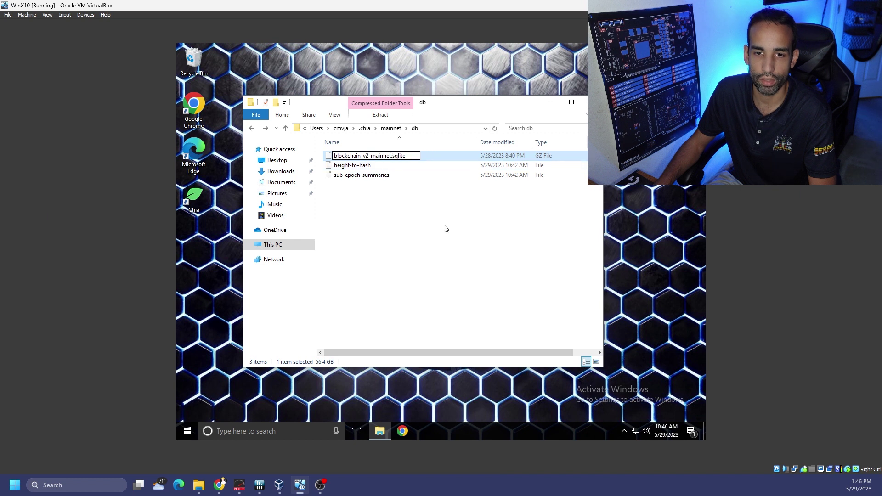
click(401, 212)
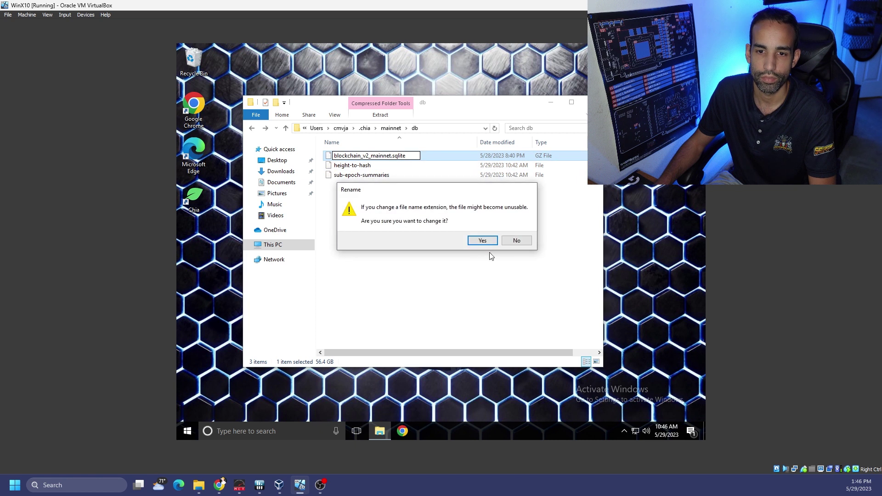
click(487, 241)
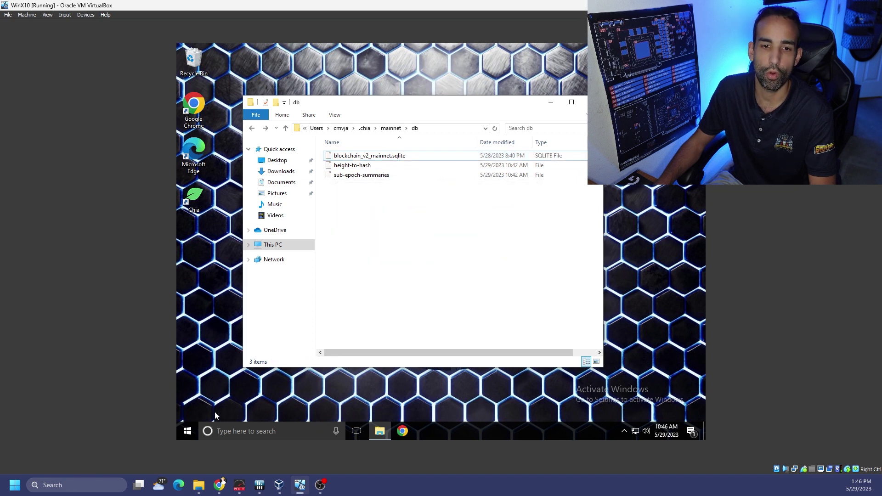
click(203, 213)
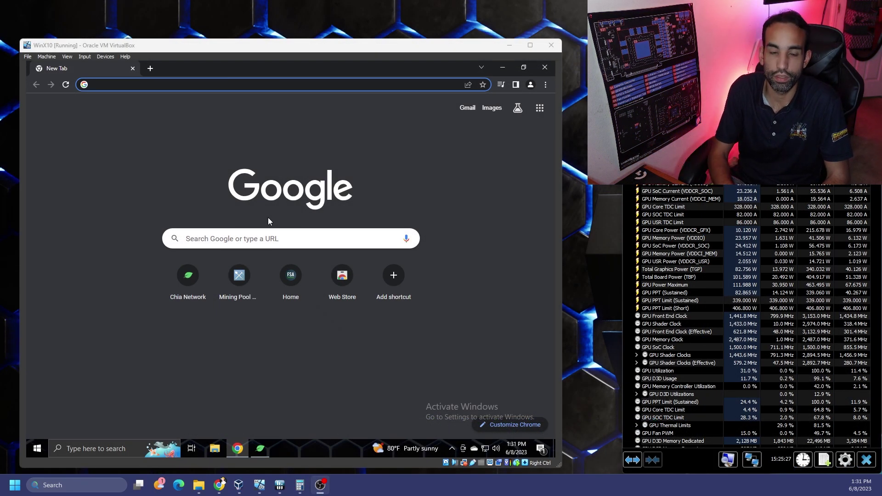
Step: Search Google for "chia faucet" in the virtual machine's Chrome browser
click(175, 83)
text(chia fa)
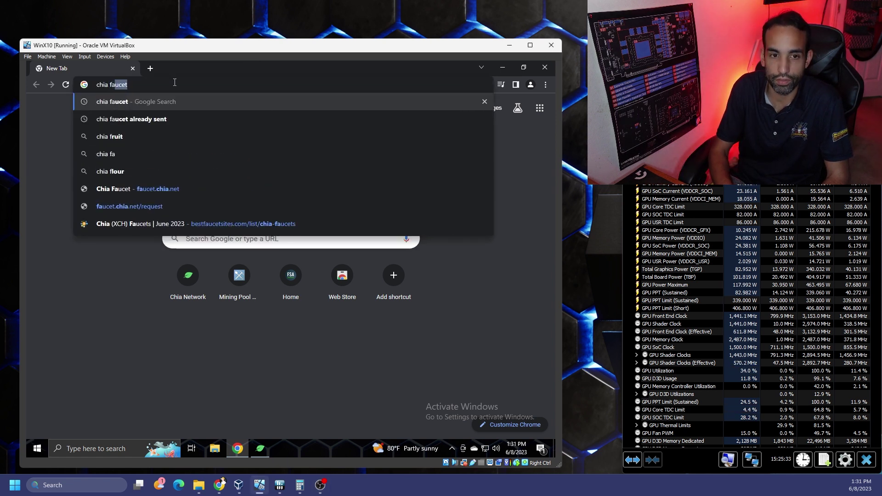
key(Return)
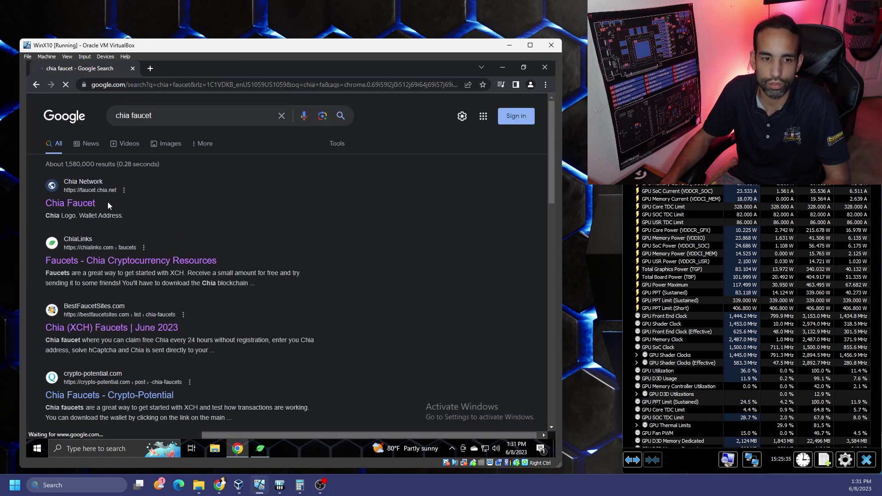
Step: Open the Chia Faucet site at faucet.chia.net, check the balance in the Chia wallet, and fill in the faucet's wallet address field
click(77, 204)
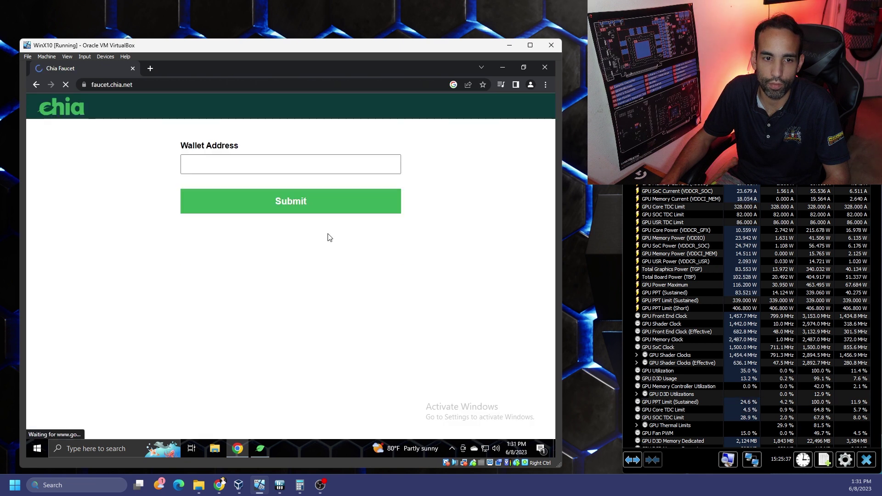
click(274, 162)
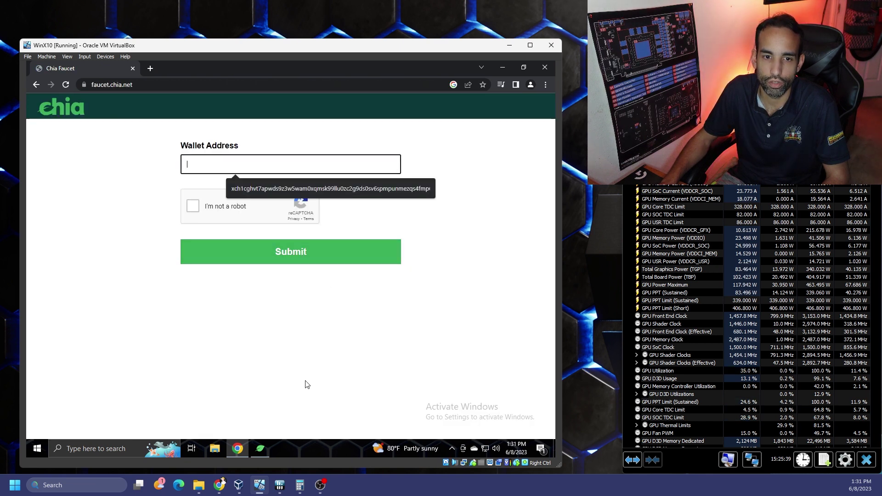
click(260, 449)
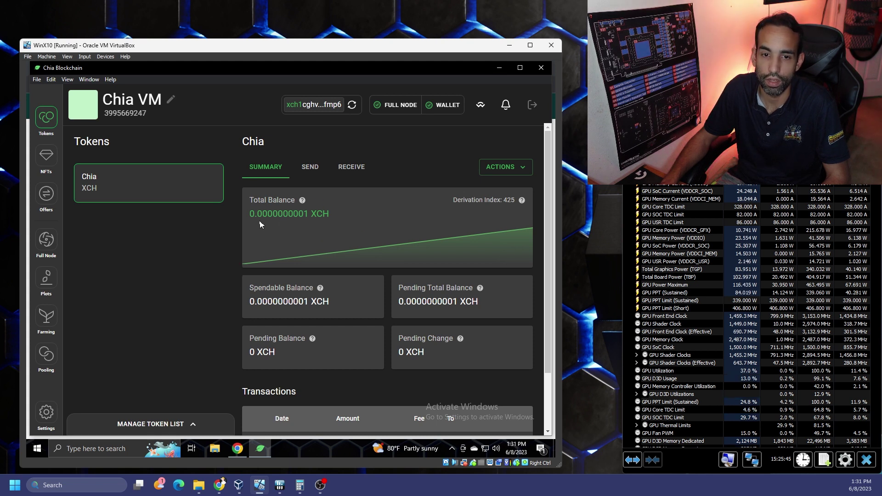
click(501, 69)
click(276, 169)
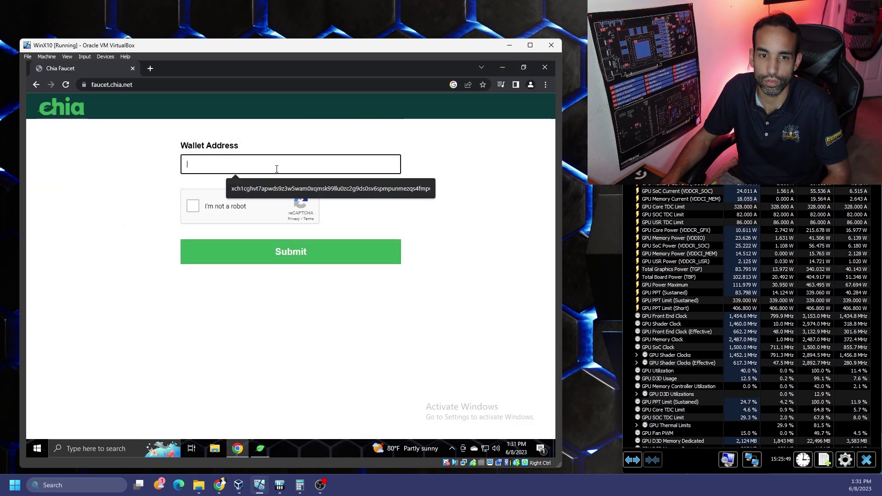
click(355, 189)
Step: Complete the "I'm not a robot" check by picking the requested images, including those with a fire hydrant, and submit the faucet request
click(243, 208)
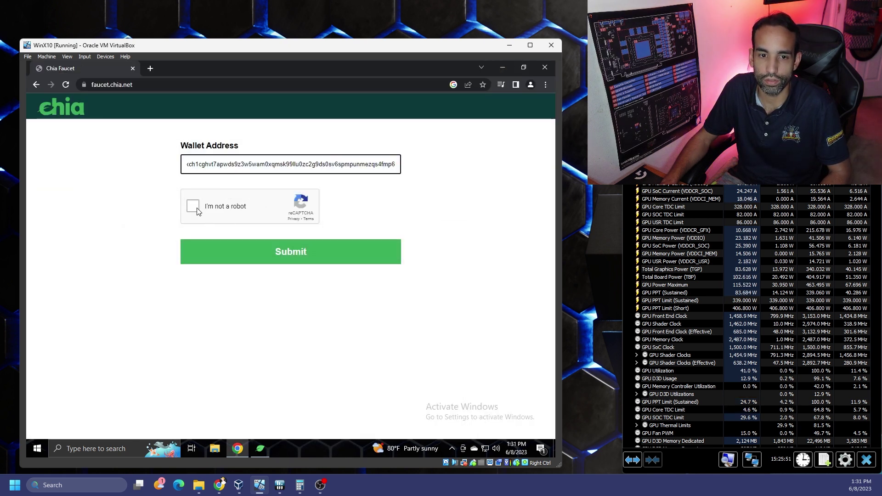
click(285, 201)
click(249, 296)
click(353, 304)
click(297, 181)
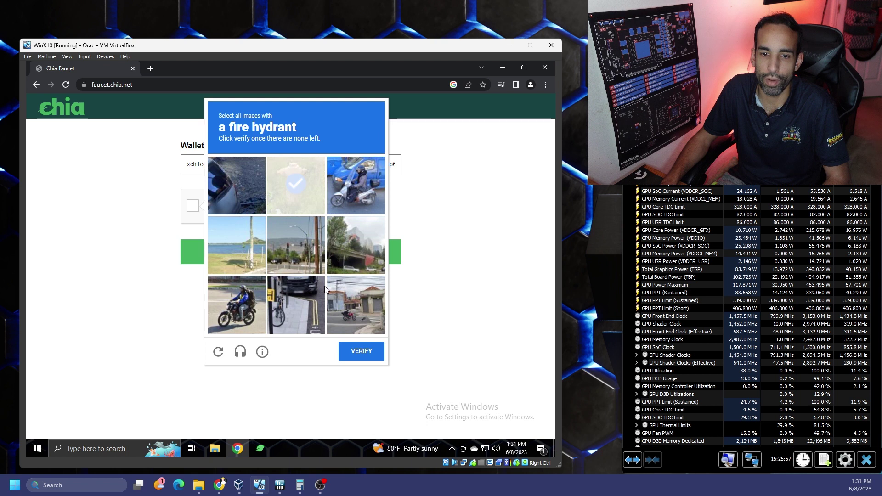
click(360, 352)
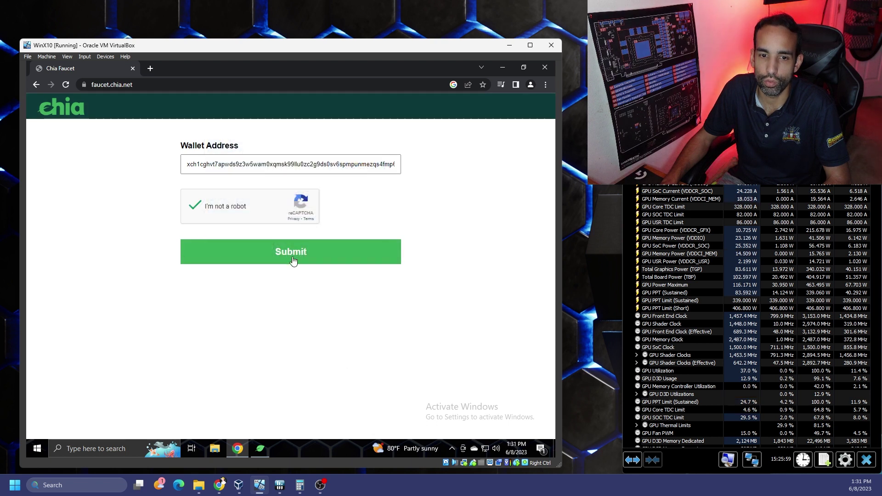
click(292, 252)
Step: Highlight and read the faucet's response to the submitted request
drag(174, 140, 250, 156)
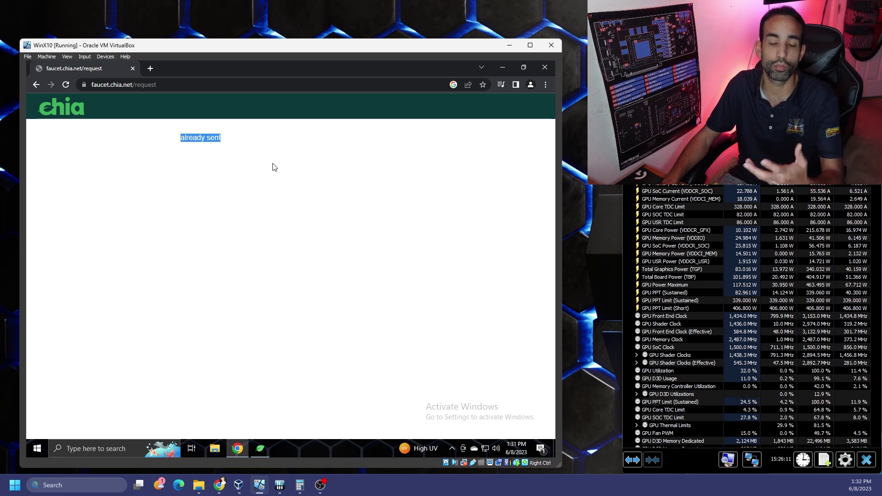
click(260, 159)
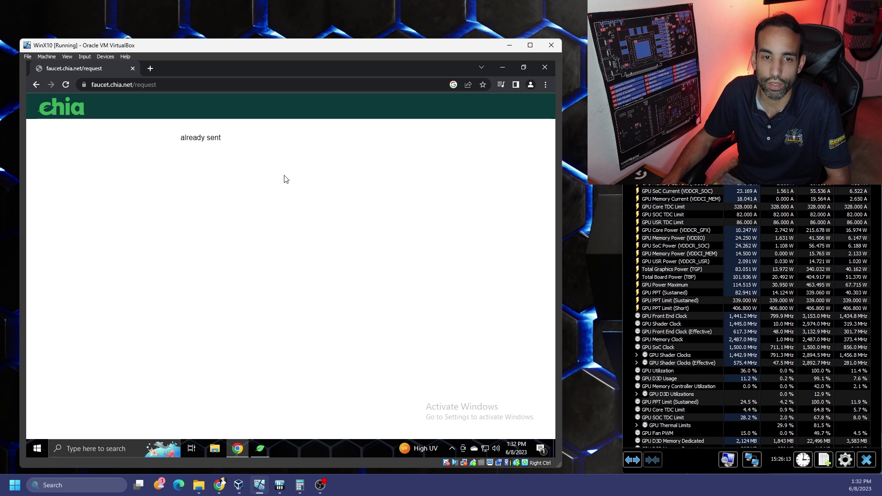
drag(181, 144, 239, 145)
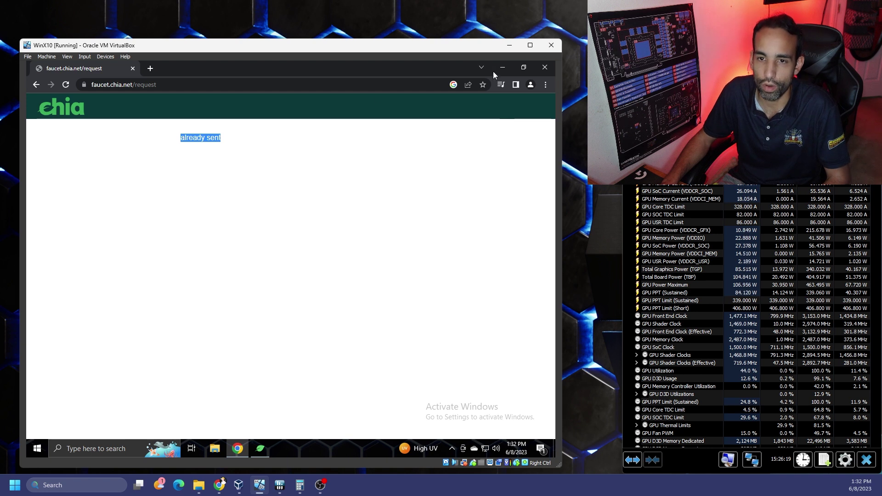
drag(235, 146, 161, 138)
click(366, 141)
Step: Close the browser, switch to the Chia client, and check the full node's sync status
click(545, 68)
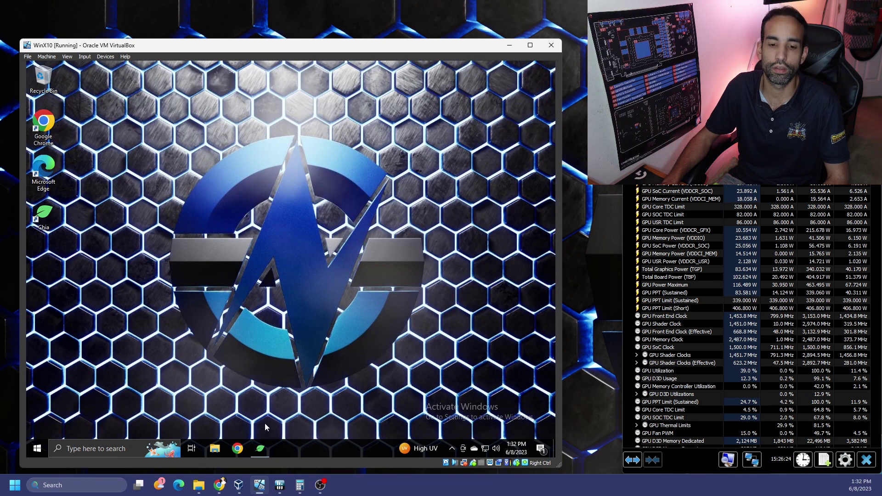
click(260, 448)
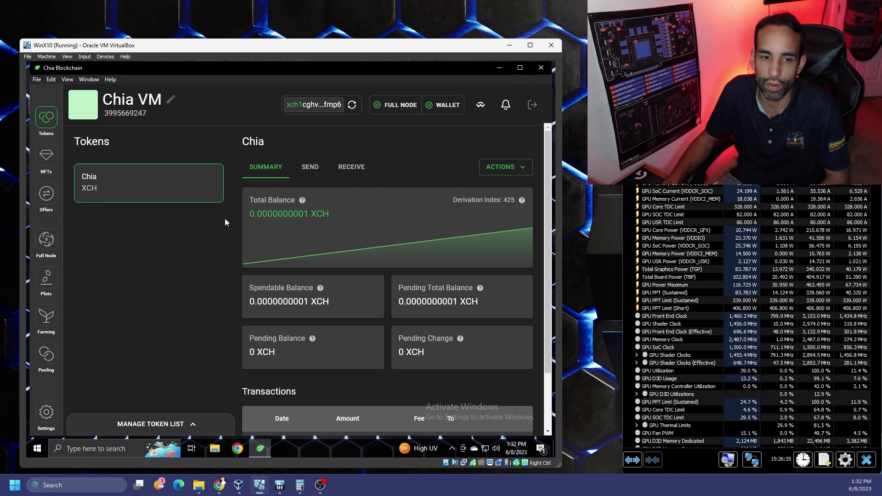
click(47, 240)
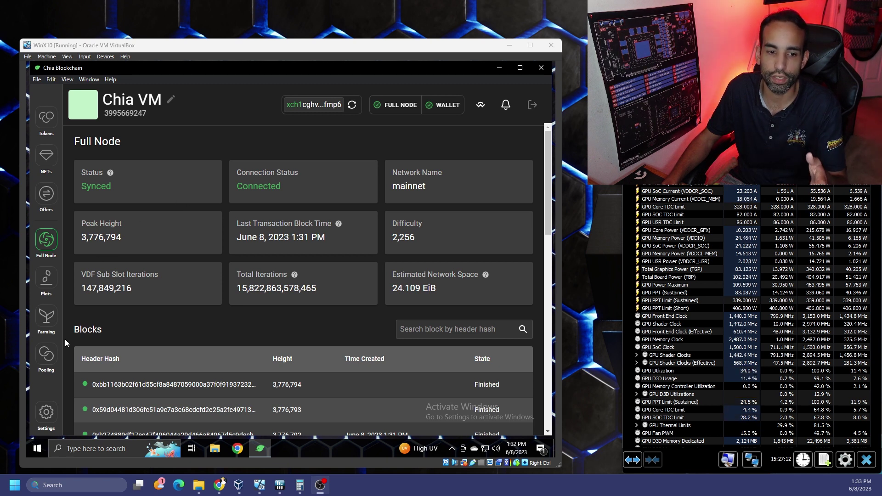
Step: Search for "findchia" in Chrome, open the findchia.com site, and copy its pool connection link
click(237, 448)
text(findchia)
key(Return)
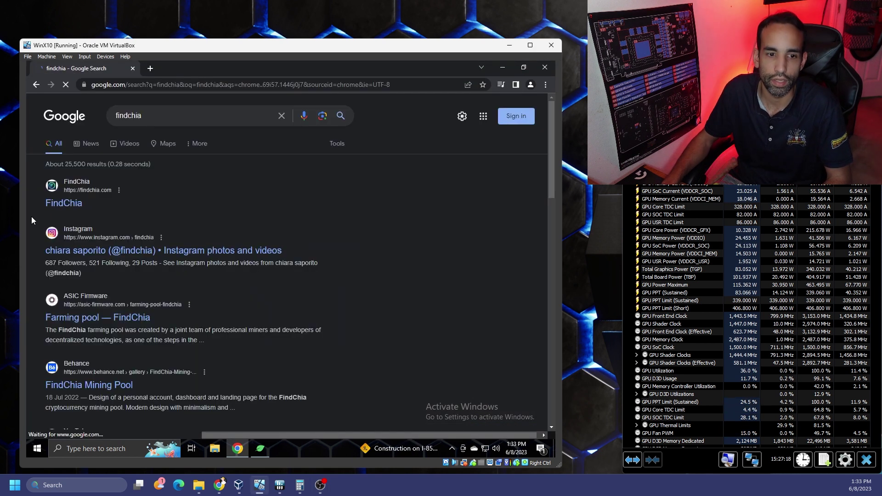
click(64, 203)
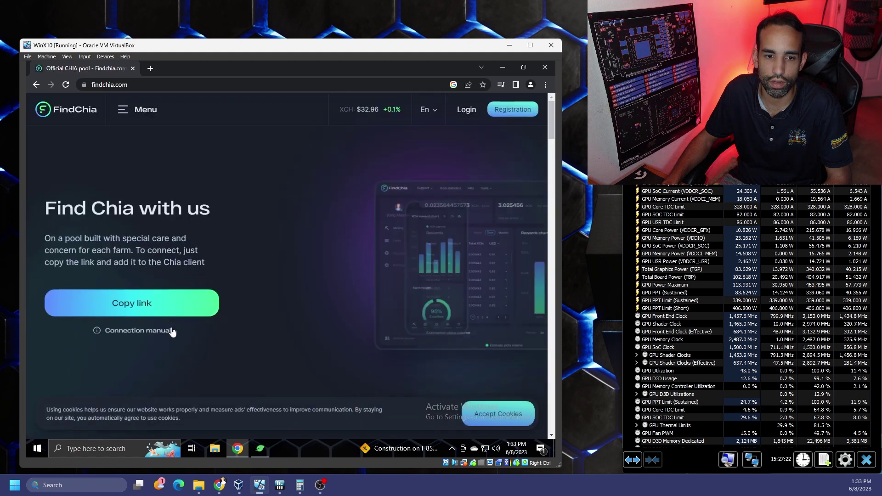
click(130, 309)
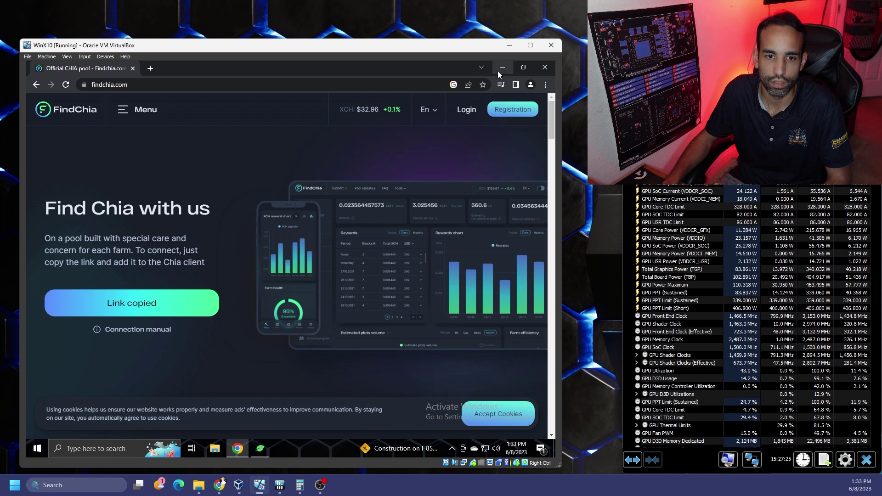
click(260, 449)
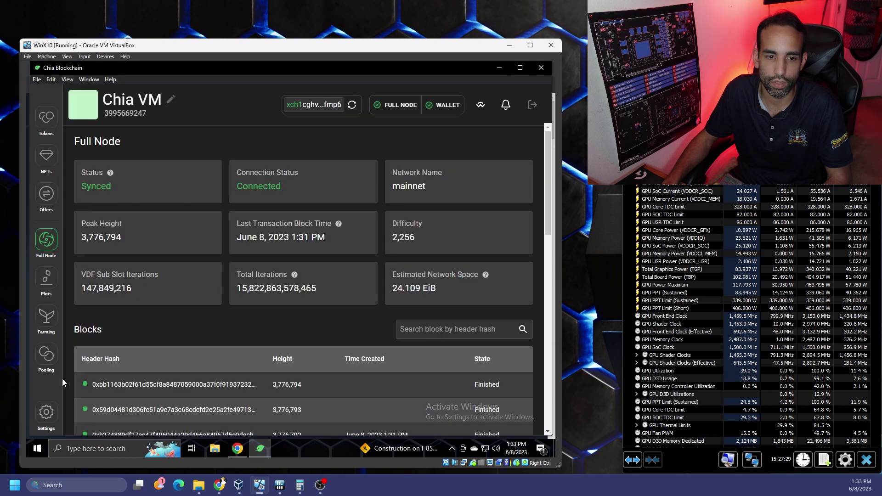
click(46, 355)
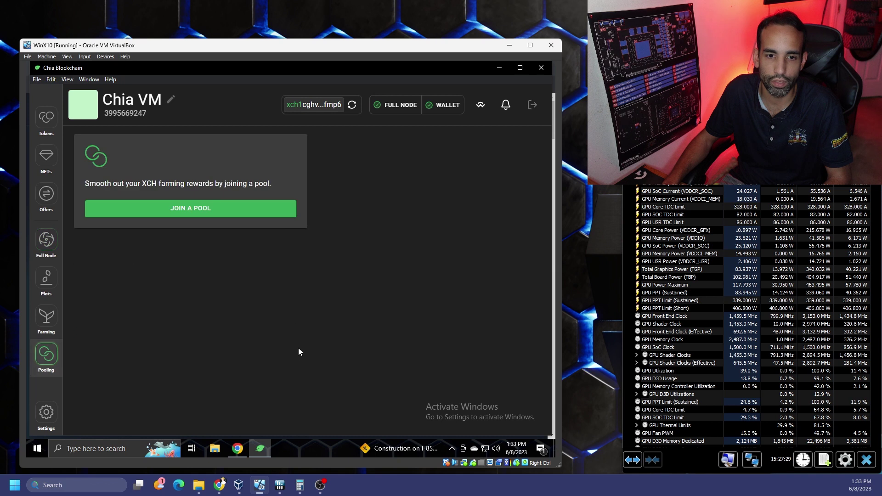
click(211, 210)
click(230, 281)
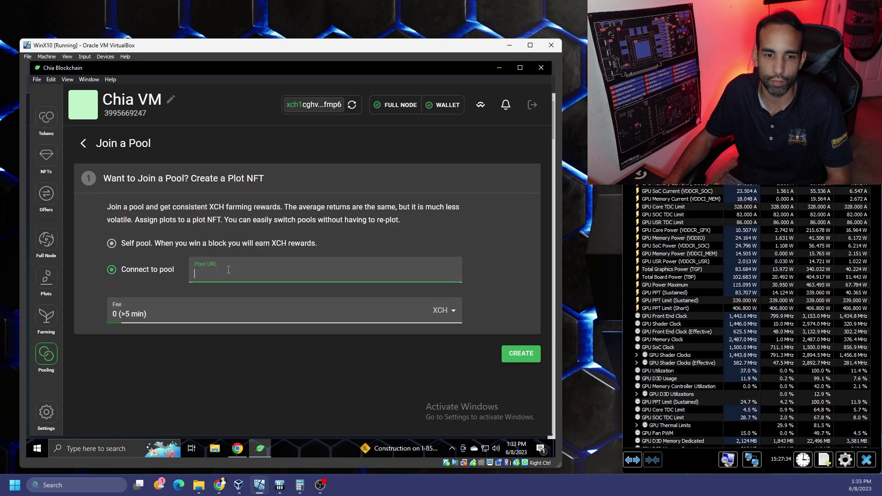
key(ctrl+v)
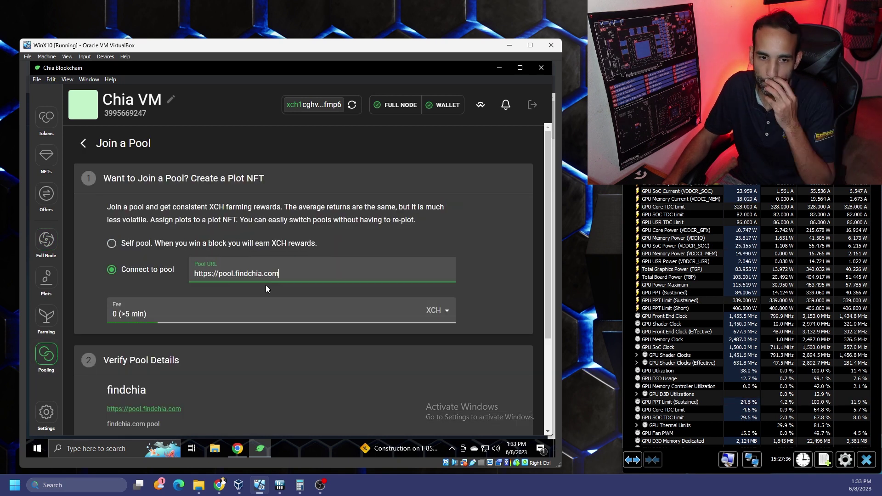
Step: Choose the 0 XCH fee, review the findchia pool details, and create the plot NFT
click(440, 313)
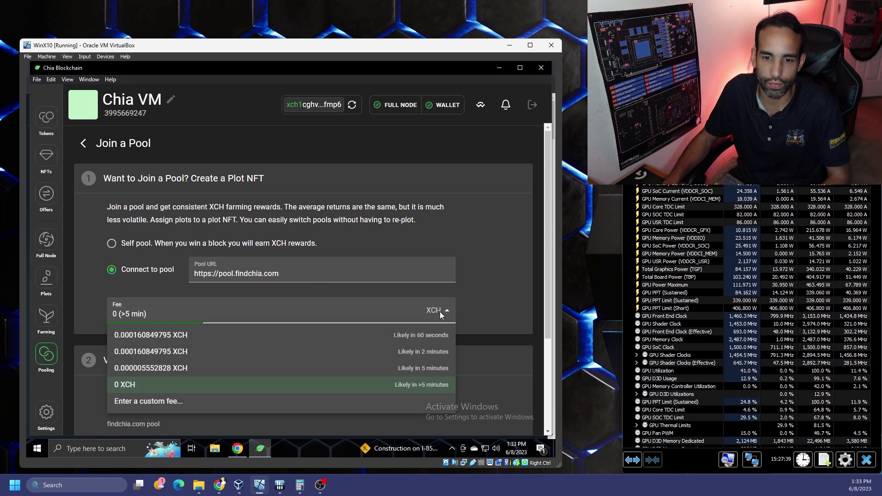
click(420, 391)
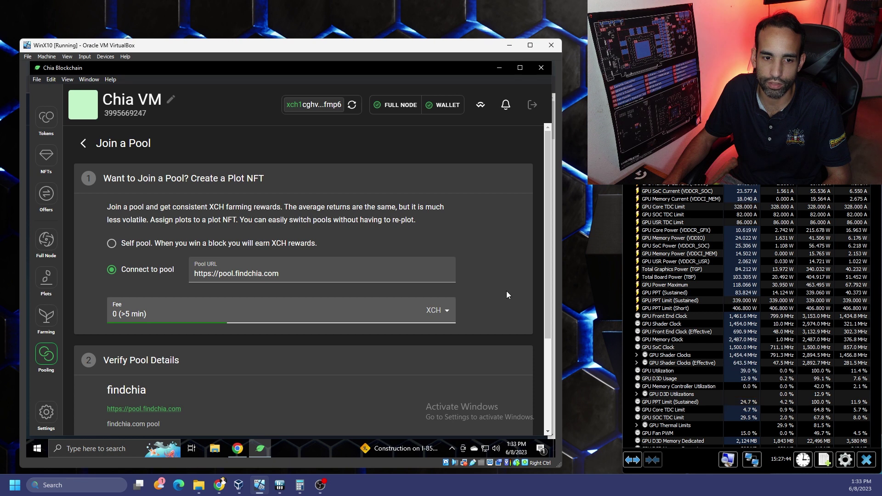
scroll(506, 291, down, 2)
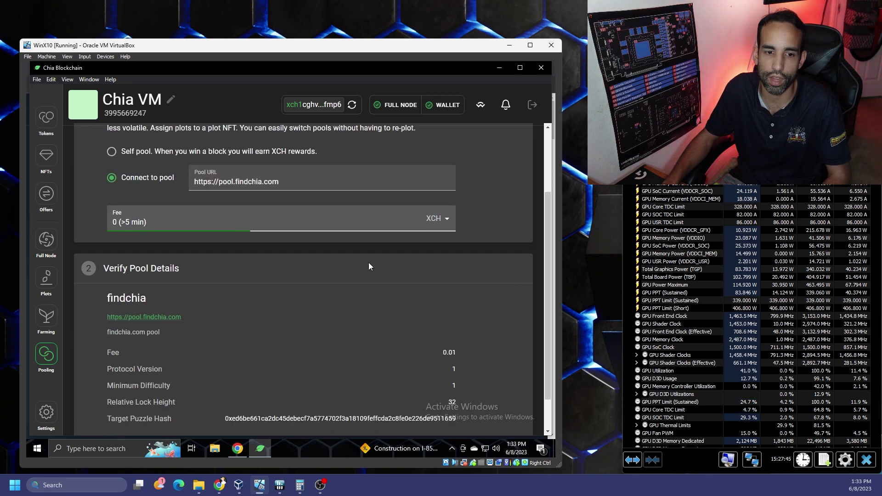
scroll(369, 267, down, 1)
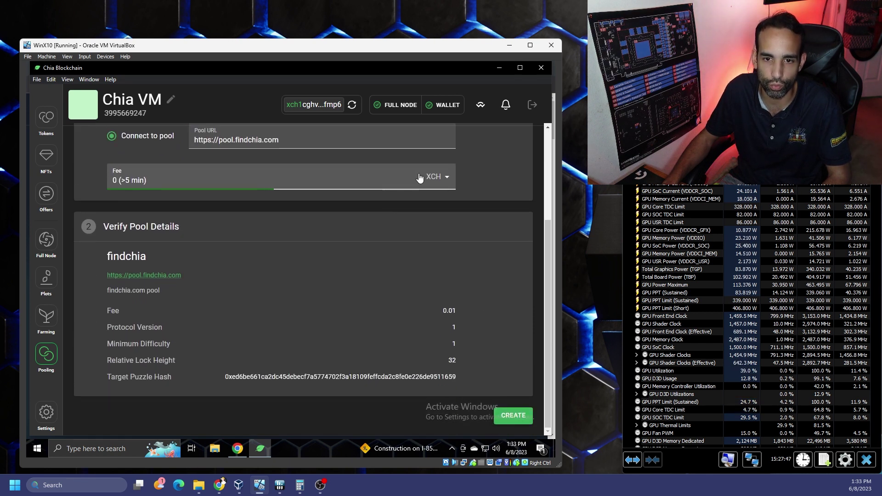
click(418, 176)
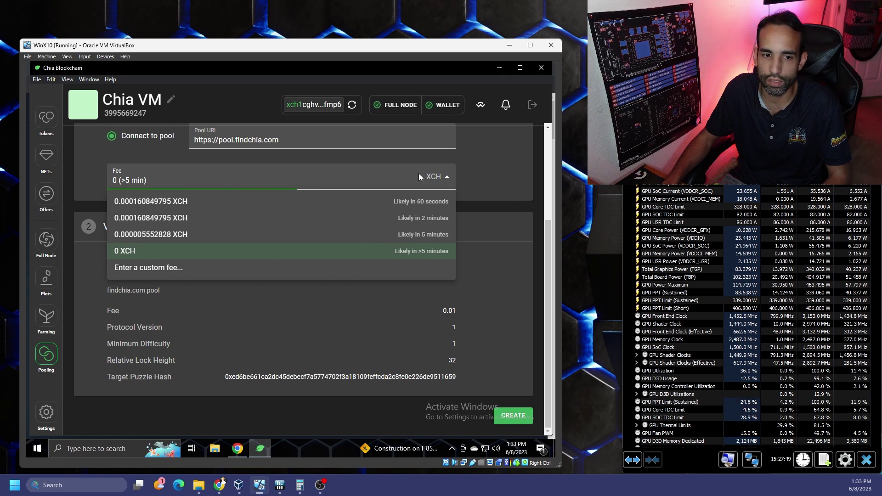
click(477, 192)
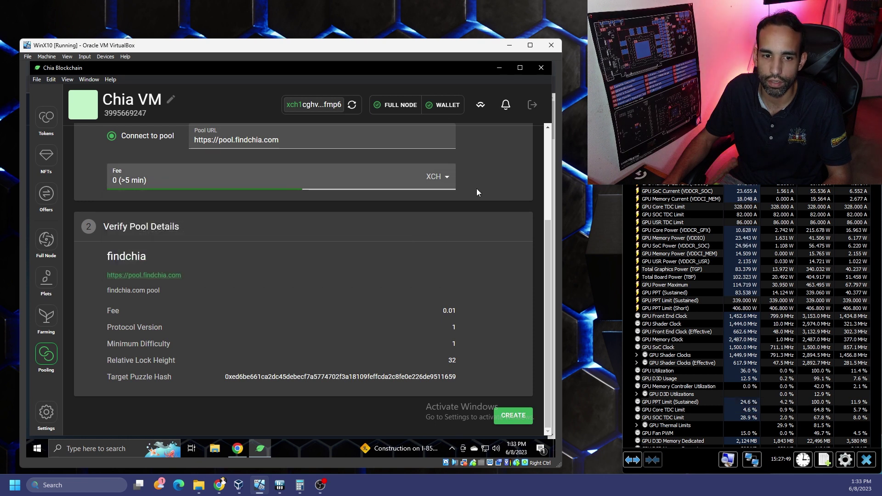
click(519, 421)
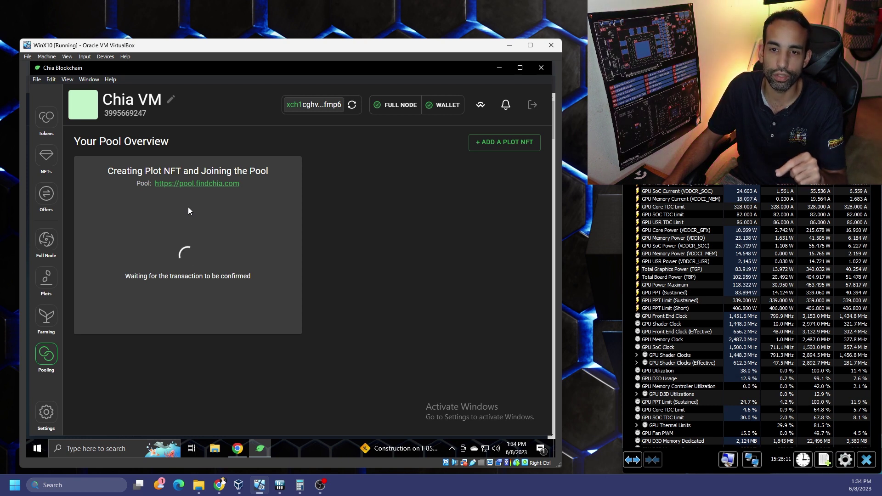
Step: Start adding a plot and choose madMAx Plotter 1.1.6-2092041 as the plotter
click(47, 279)
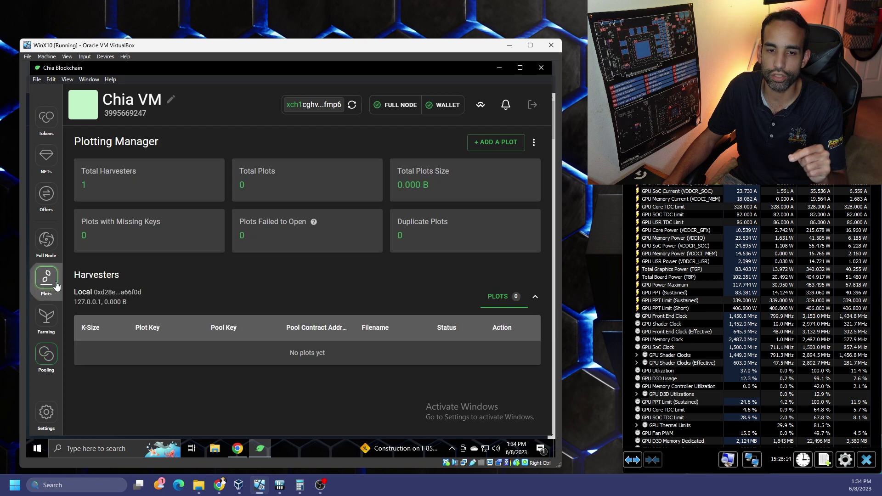
click(502, 147)
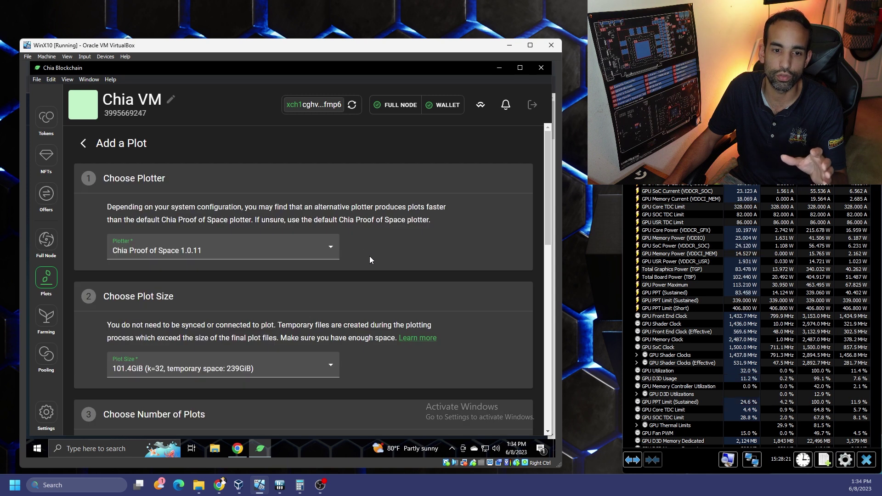
scroll(384, 256, down, 1)
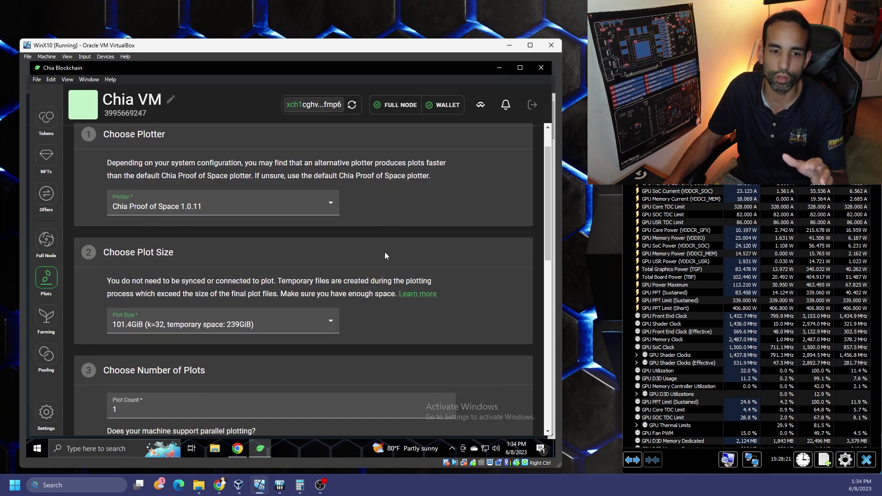
click(295, 198)
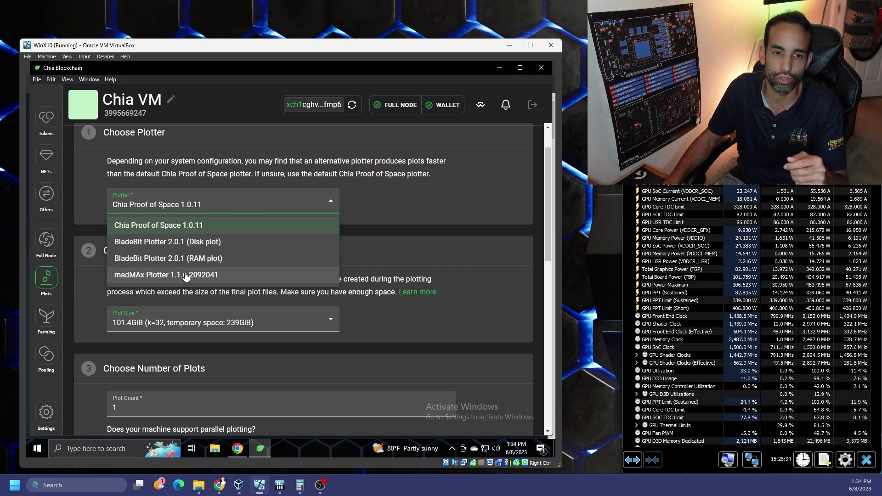
click(160, 277)
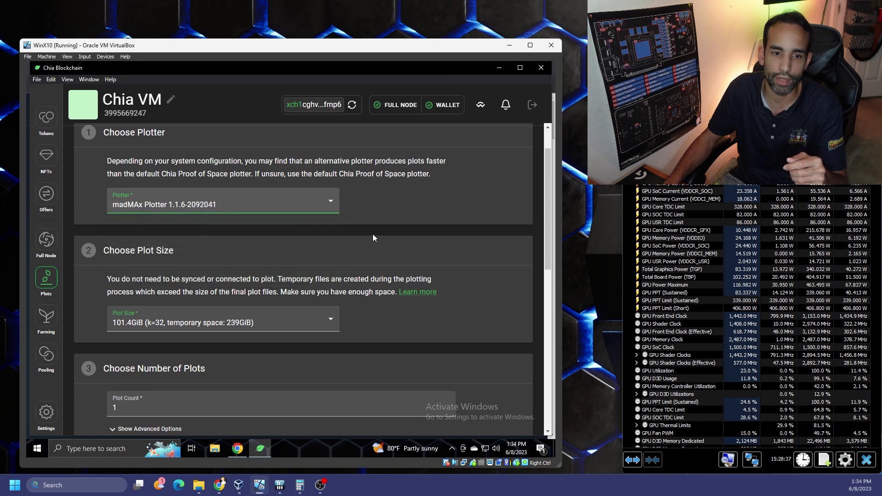
Step: Choose the 101.4GiB (k=32, temporary space: 239GiB) plot size and review the plot count setting
scroll(374, 234, down, 1)
click(320, 276)
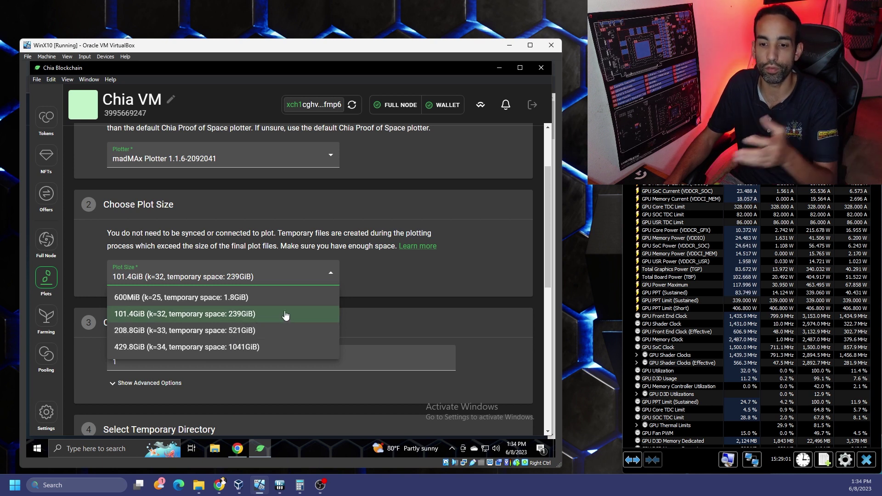
click(250, 316)
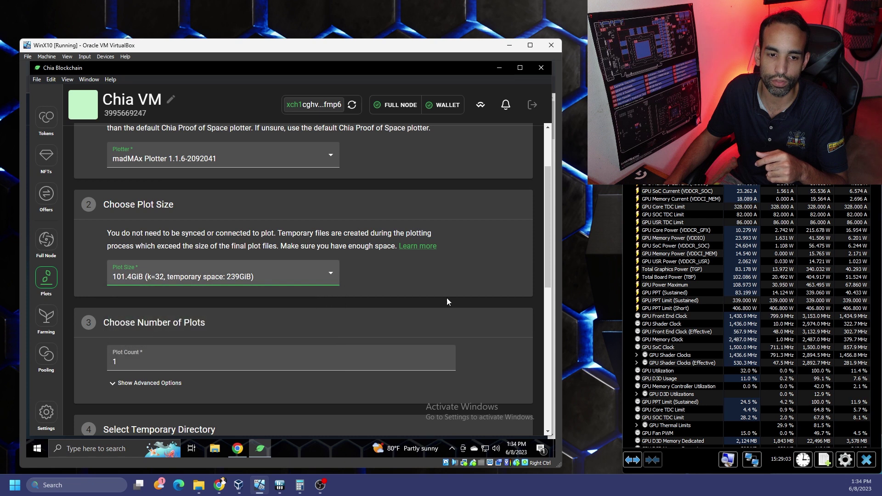
scroll(239, 244, down, 1)
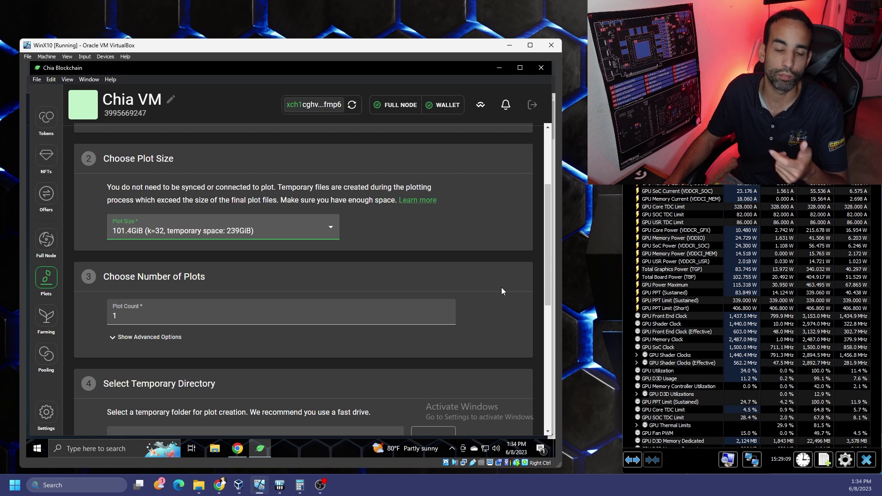
Step: Show the advanced options for the number of plots and open the number of threads for editing
scroll(490, 283, down, 2)
click(177, 228)
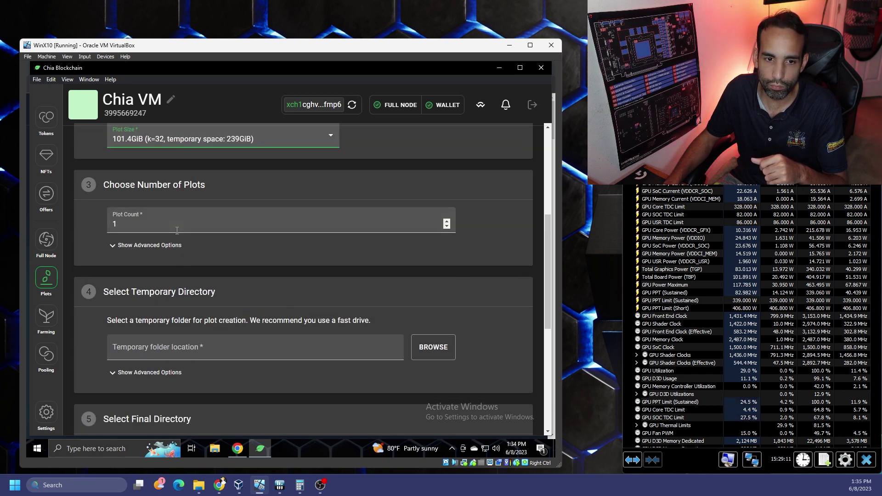
click(146, 245)
click(126, 271)
double_click(126, 272)
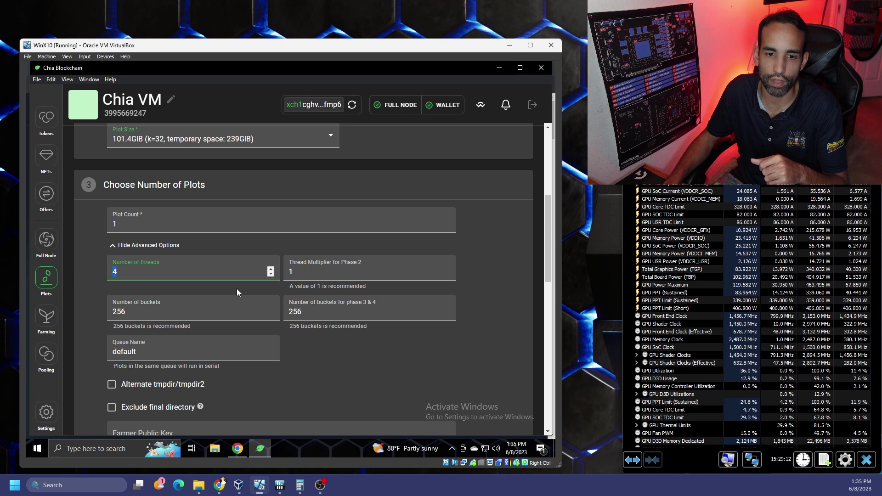
Step: Check the virtual machine's processor count in Task Manager's CPU performance view, and close Task Manager
right_click(333, 445)
click(383, 398)
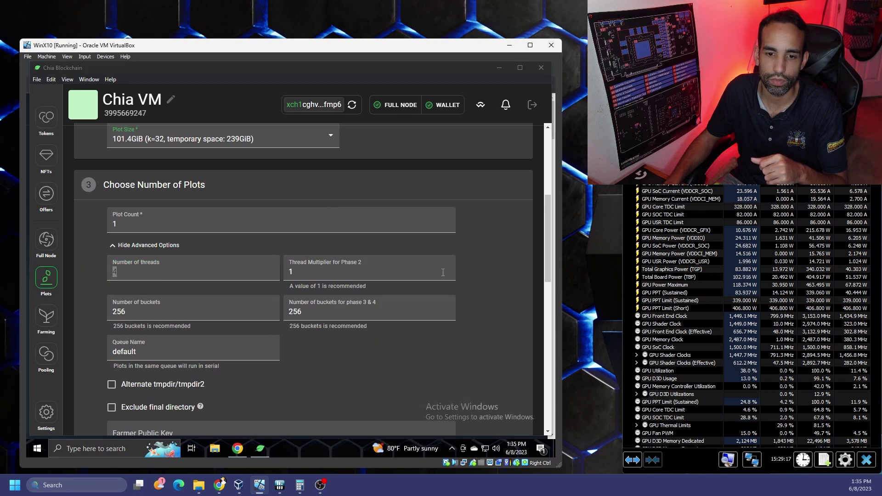
click(149, 163)
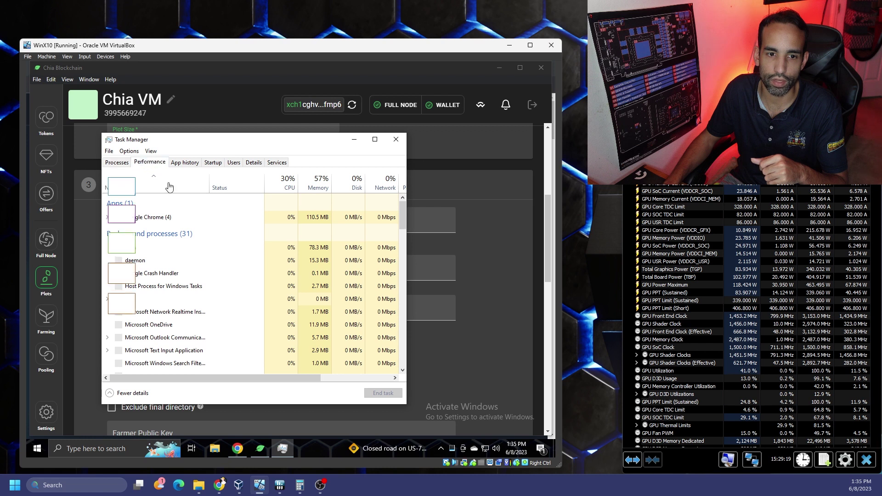
click(169, 186)
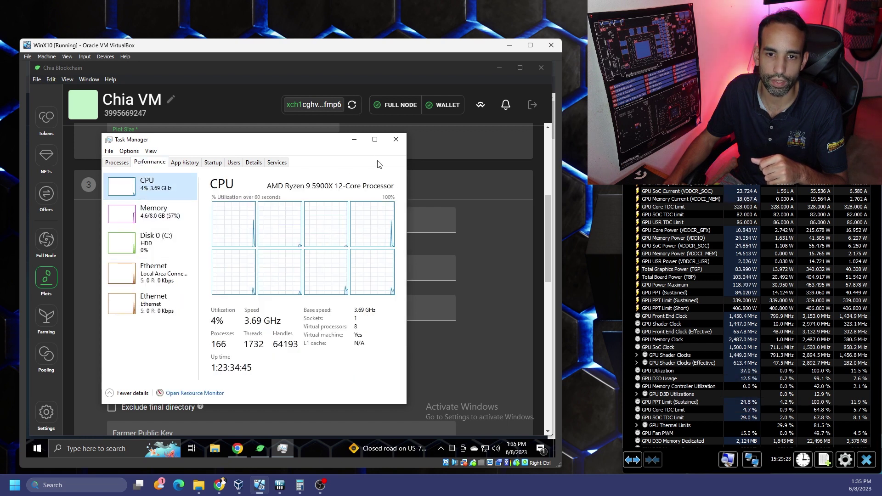
click(396, 145)
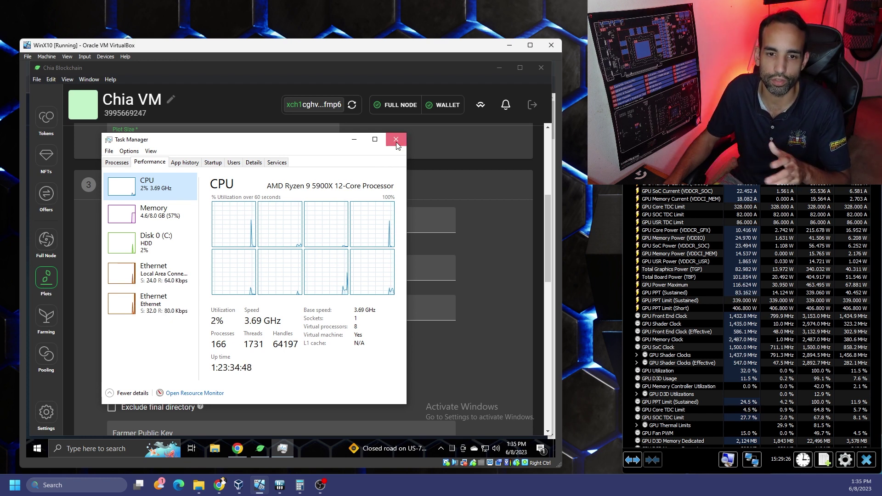
Step: Set the number of threads for the plot to 8 and keep the queue name as default
click(127, 271)
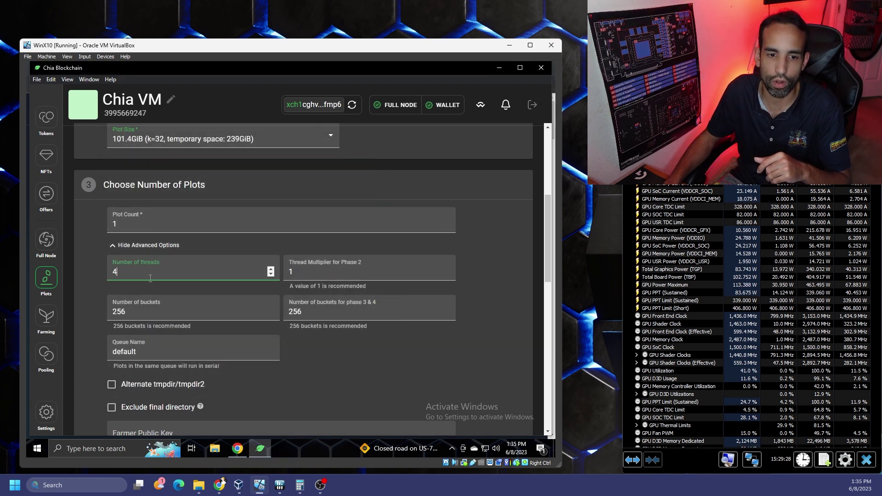
text(8)
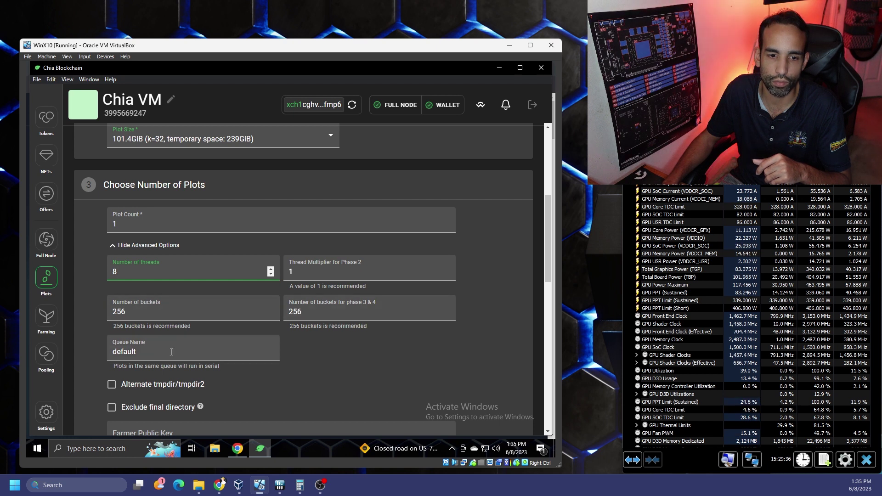
click(196, 358)
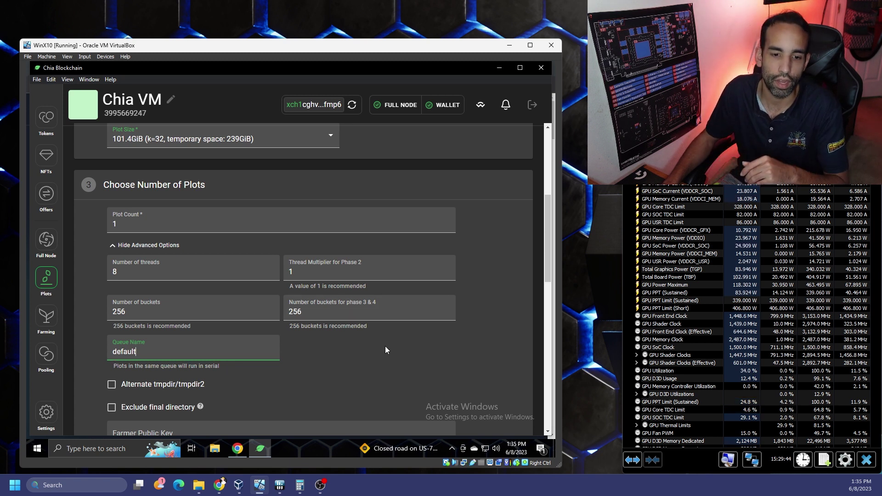
Step: Review the remaining advanced plotting options and look up the plot NFT in the pool overview
scroll(385, 346, down, 2)
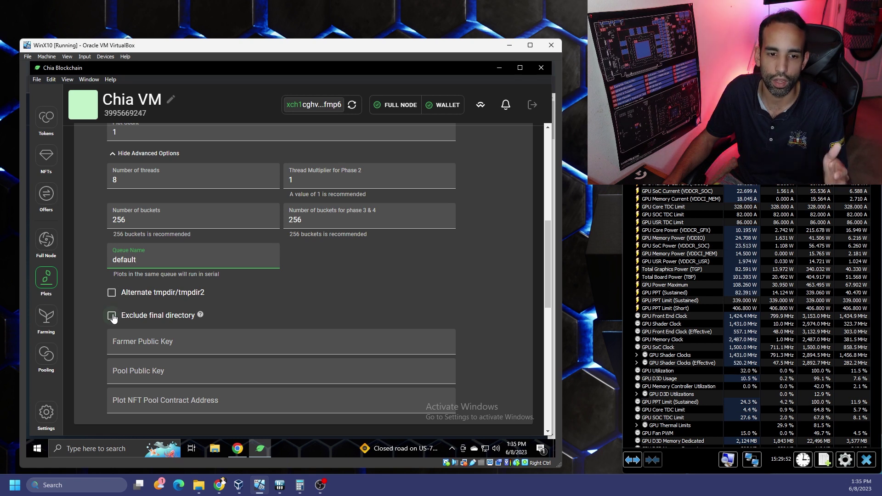
scroll(339, 303, down, 2)
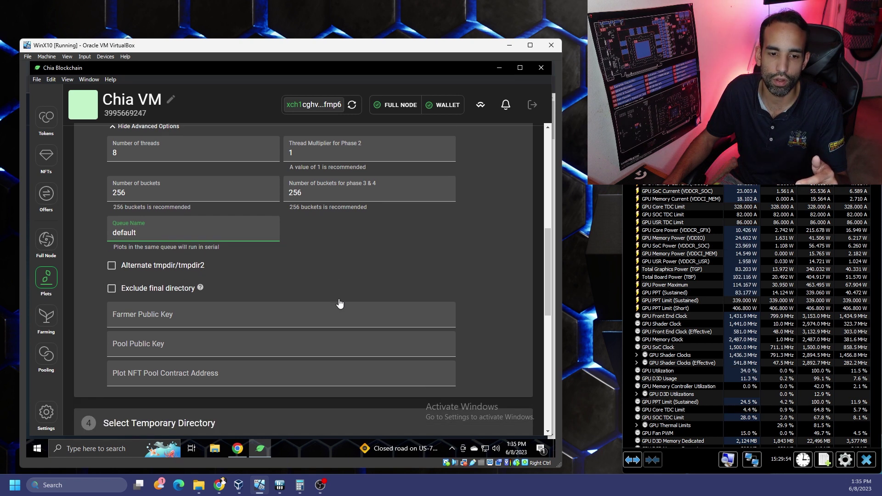
scroll(180, 324, down, 1)
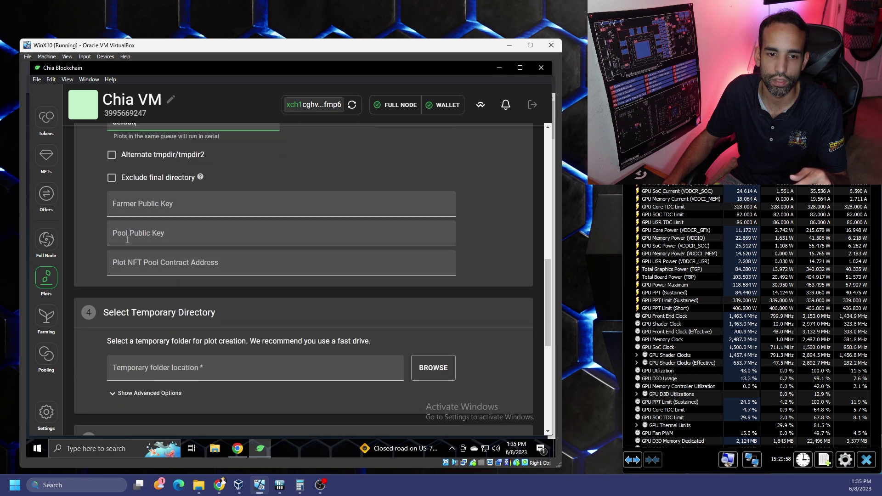
scroll(246, 262, up, 6)
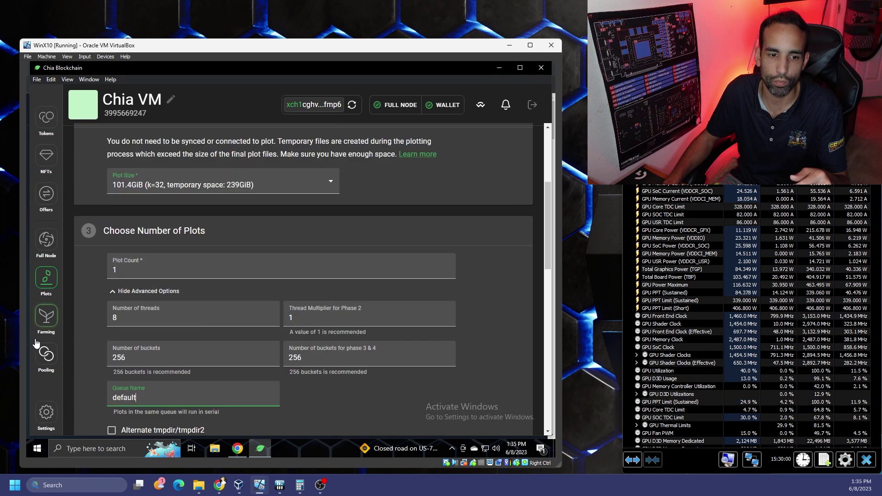
click(46, 355)
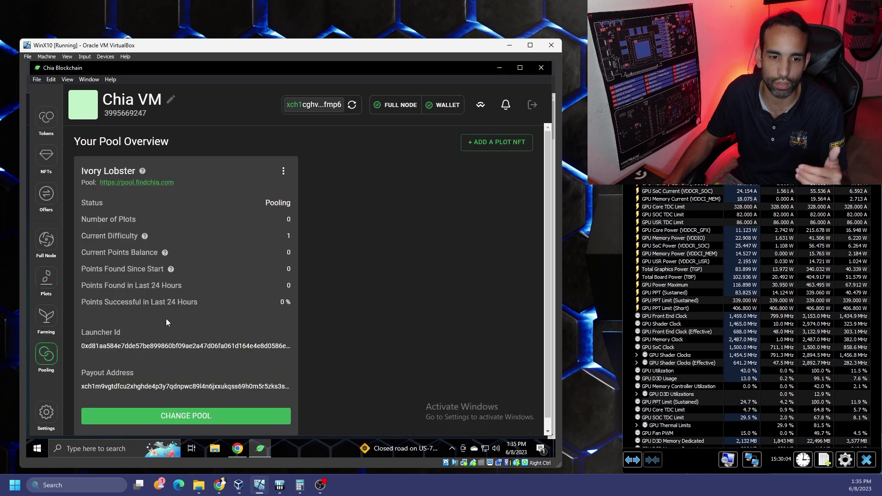
Step: Start adding a new plot from the plotting manager and review the available plotters
click(47, 276)
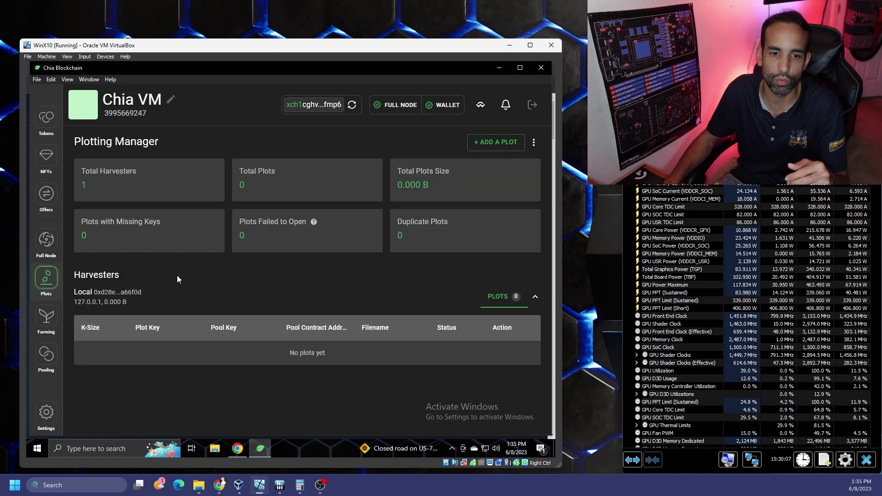
click(486, 142)
click(237, 250)
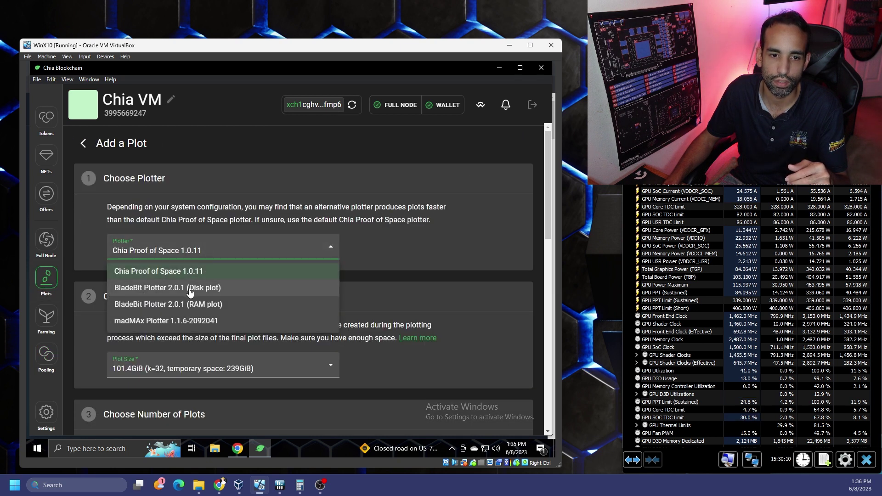
click(431, 239)
Step: Assign the Ivory Lobster plot NFT to the new plot under the default plotter
scroll(426, 258, down, 6)
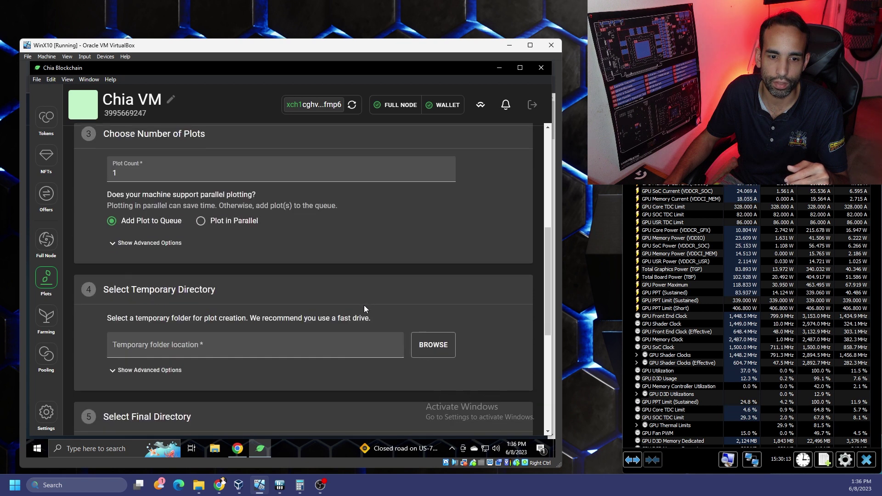
scroll(364, 305, down, 6)
click(245, 346)
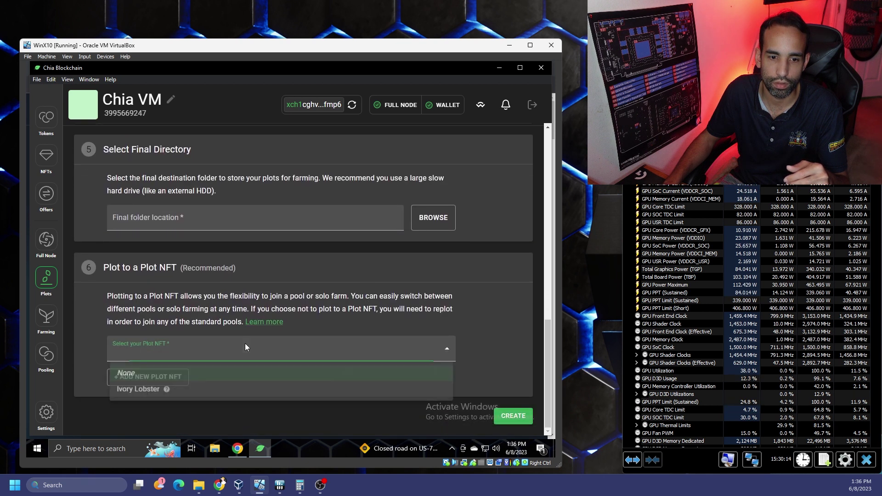
click(237, 391)
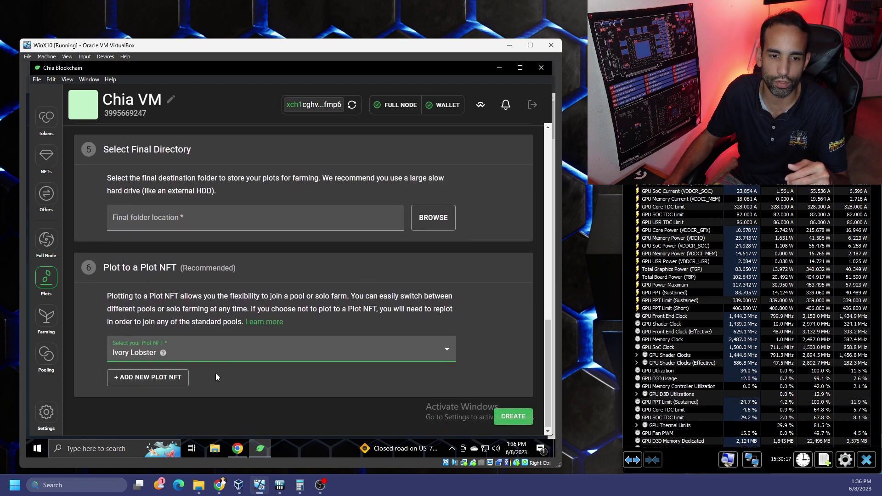
Step: Keep the plot size at 101.4GiB (k=32, temporary space: 239GiB) and choose madMAx Plotter 1.1.6-2092041 as the plotter
scroll(374, 295, up, 8)
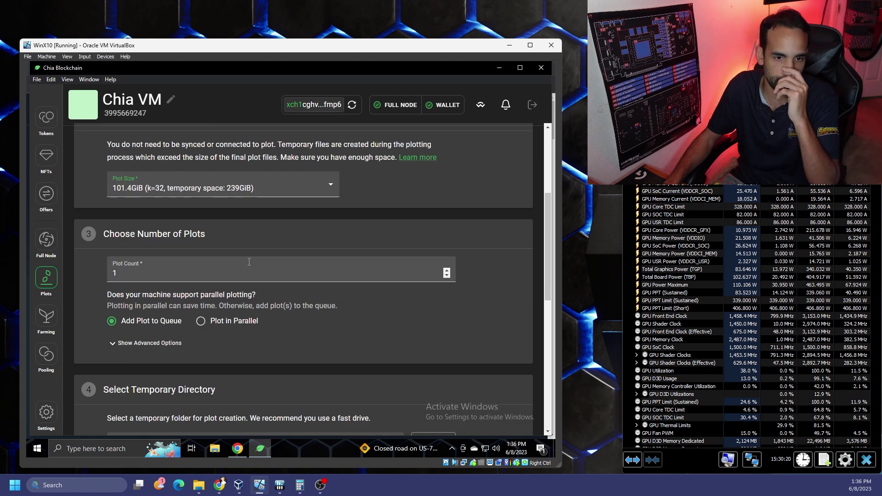
click(303, 181)
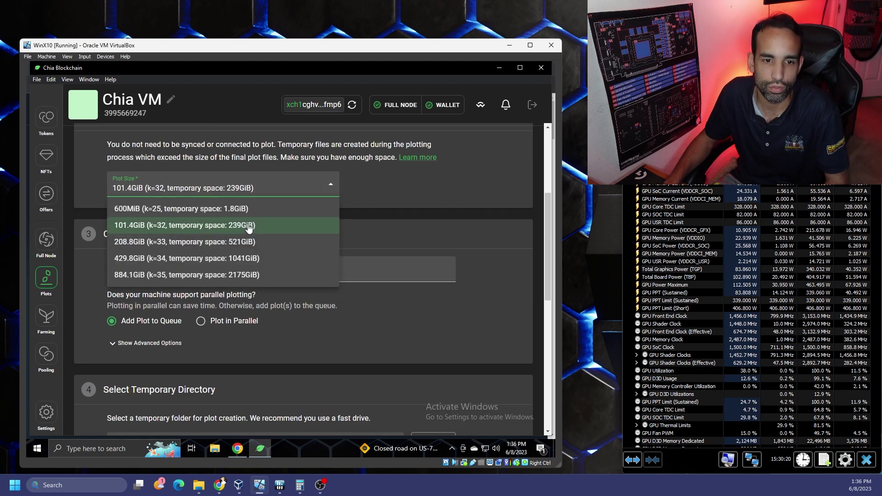
click(248, 226)
click(318, 196)
click(440, 222)
scroll(258, 211, up, 4)
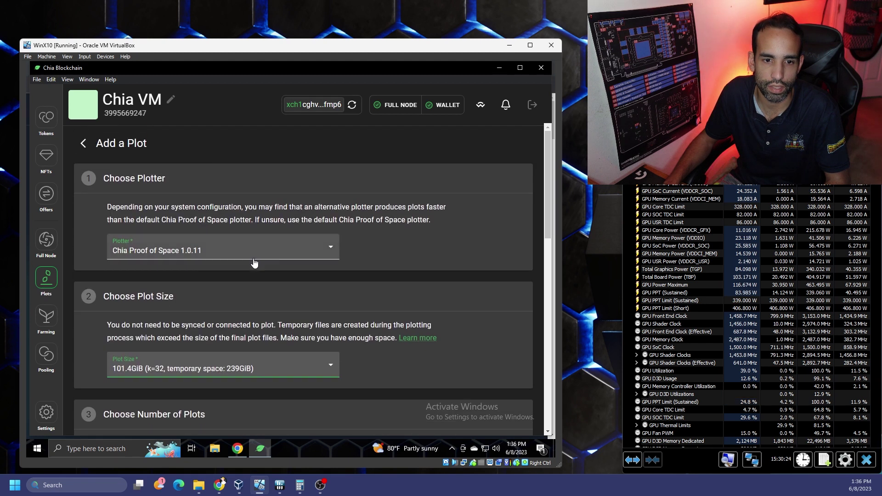
click(254, 252)
click(228, 319)
Step: Select Ivory Lobster as the plot NFT for the madMAx plot
scroll(421, 294, down, 5)
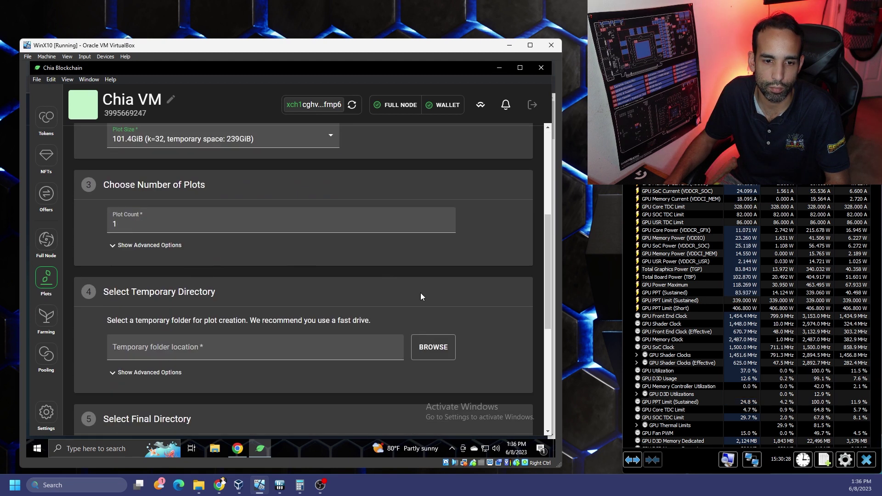
scroll(422, 297, down, 6)
click(298, 355)
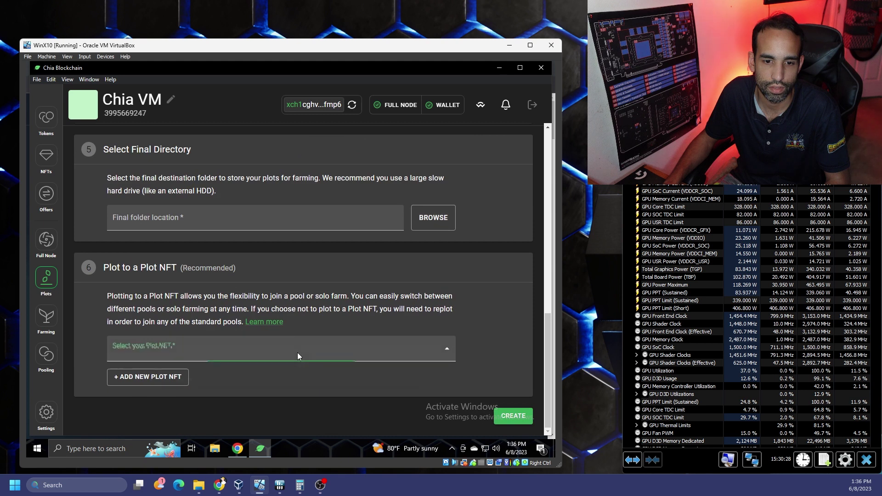
click(227, 388)
Step: Set the plot count to 5
scroll(269, 283, up, 5)
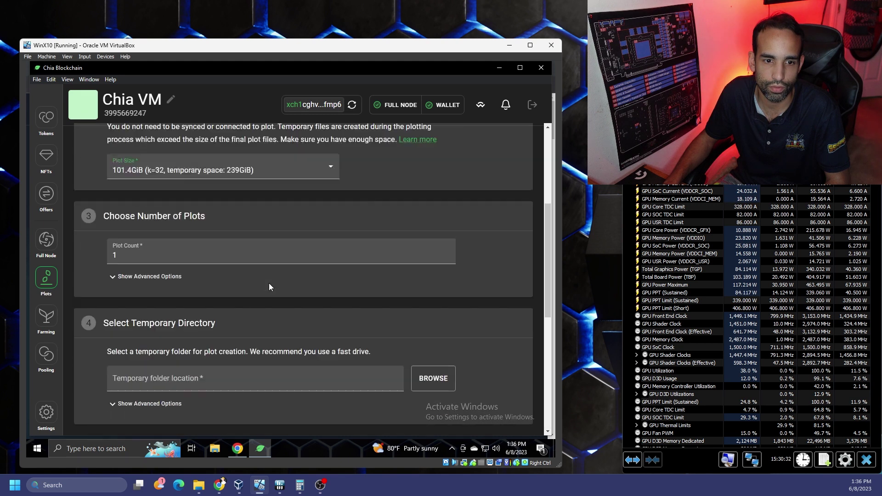
scroll(270, 286, up, 1)
click(223, 277)
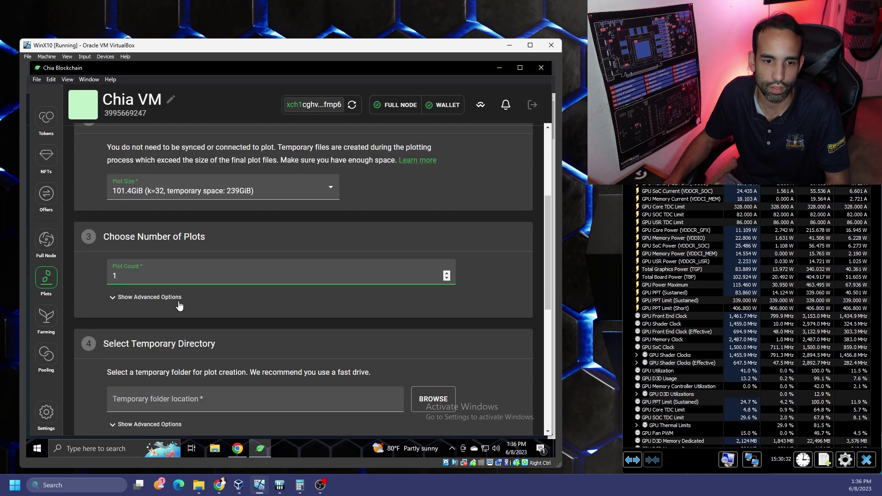
click(446, 274)
click(446, 274)
click(446, 274)
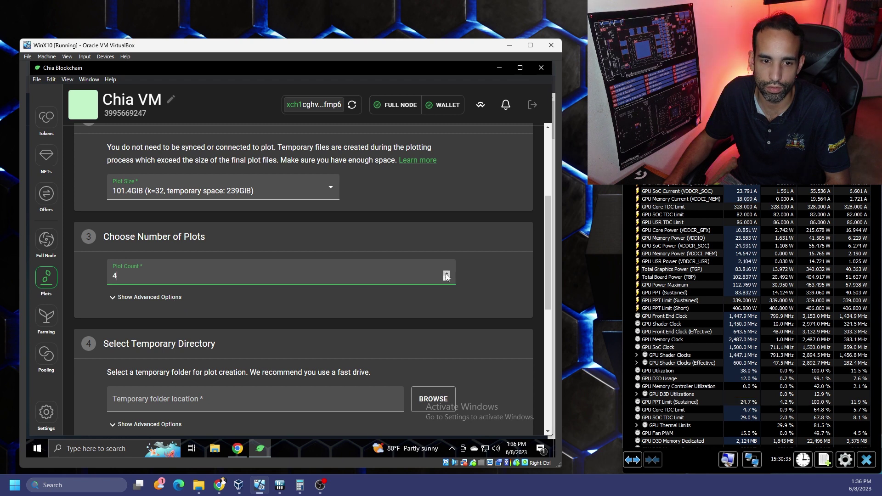
scroll(468, 278, down, 3)
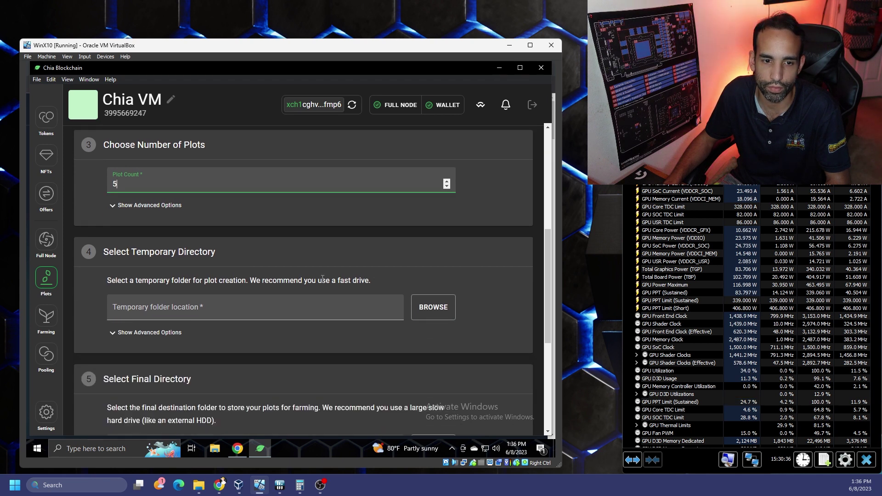
Step: Review the advanced options for the number of plots and collapse them again
click(149, 161)
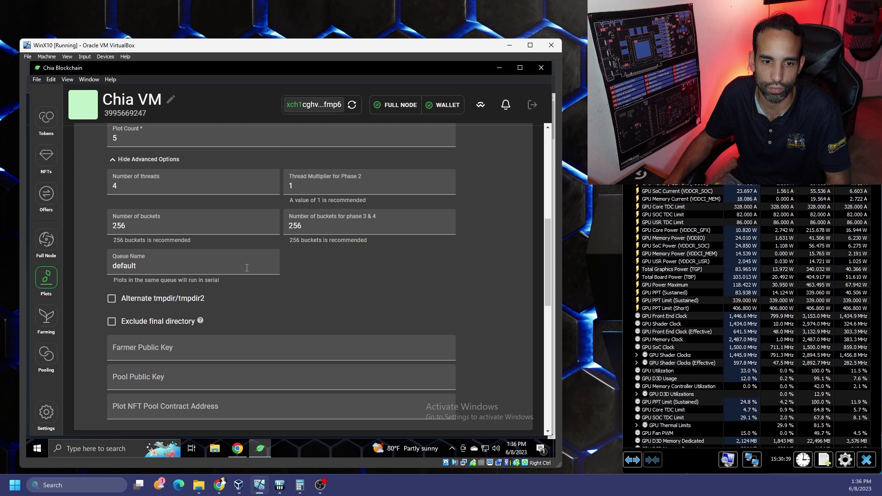
scroll(142, 225, up, 2)
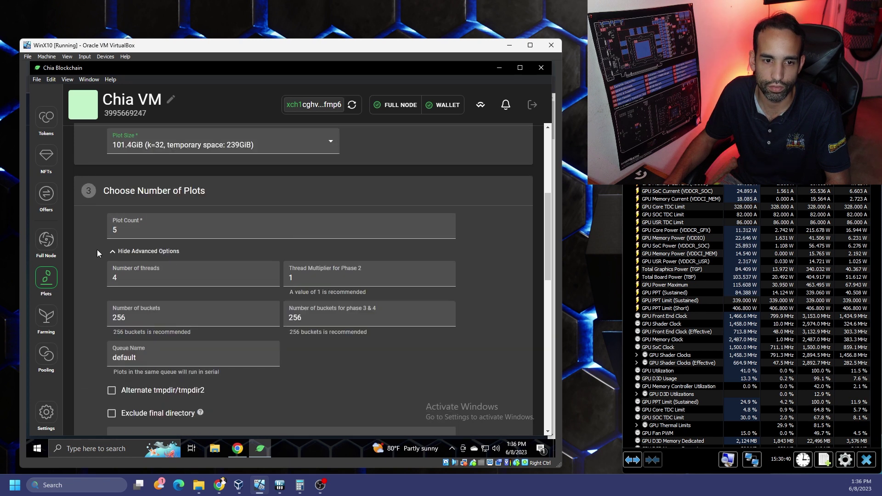
click(116, 251)
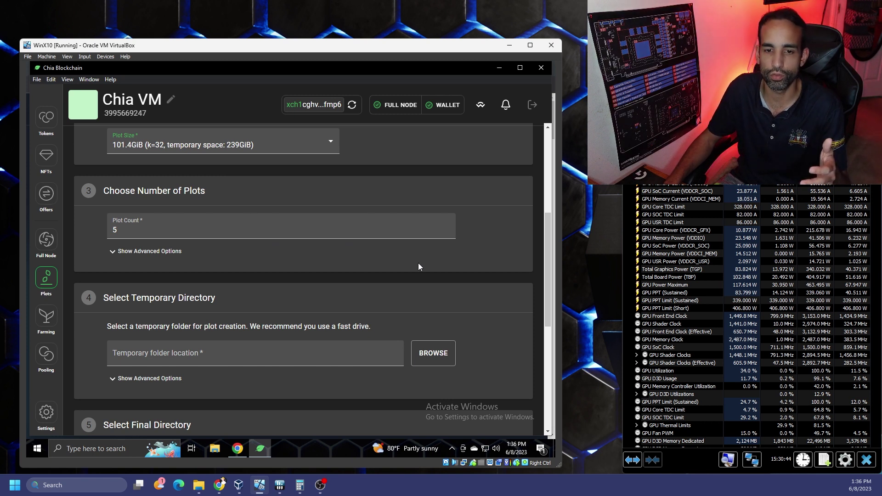
Step: Review the temporary and final directory settings, and open This PC in File Explorer to check the drive space
scroll(421, 263, down, 2)
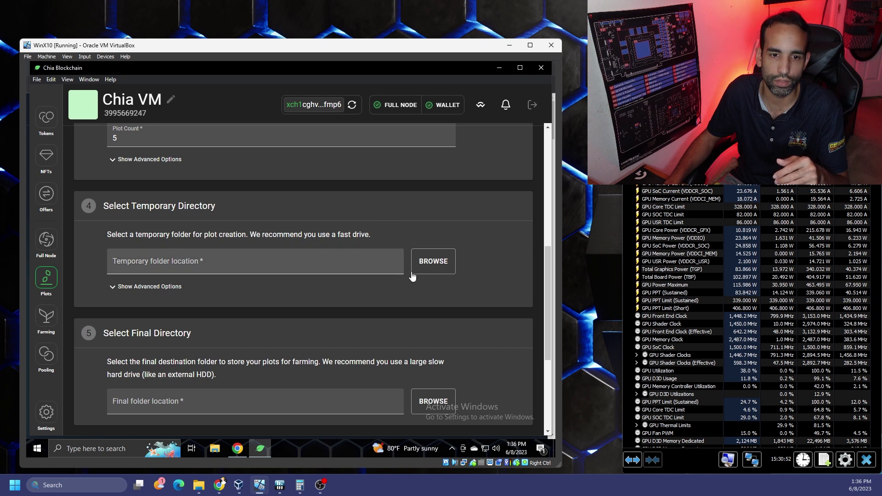
scroll(299, 218, down, 3)
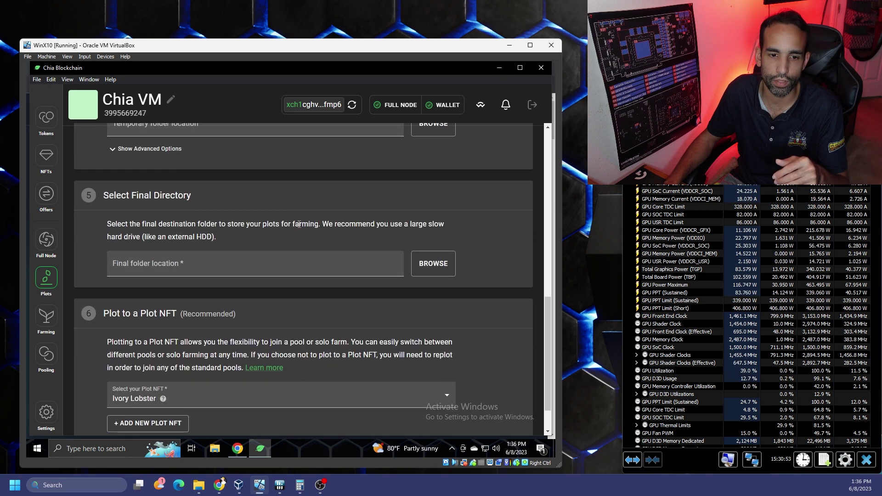
click(215, 449)
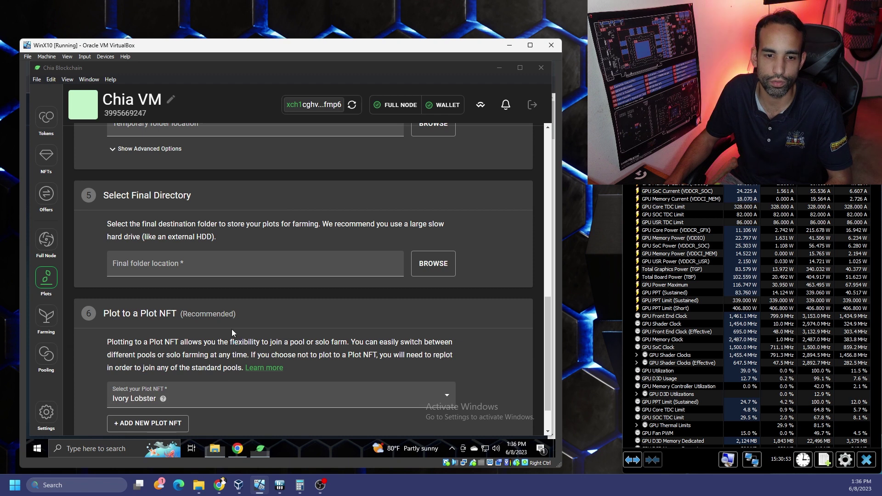
click(94, 249)
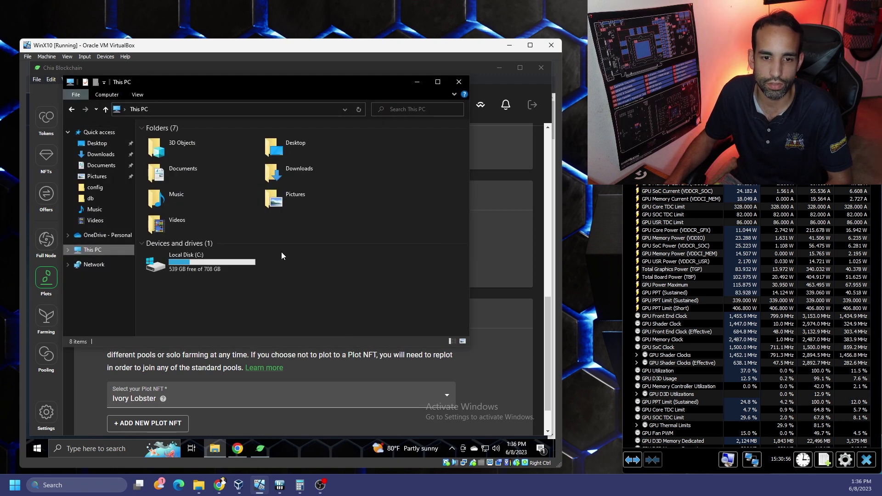
Step: Create a folder named Find Chia Temp in Documents on the virtual machine
click(196, 270)
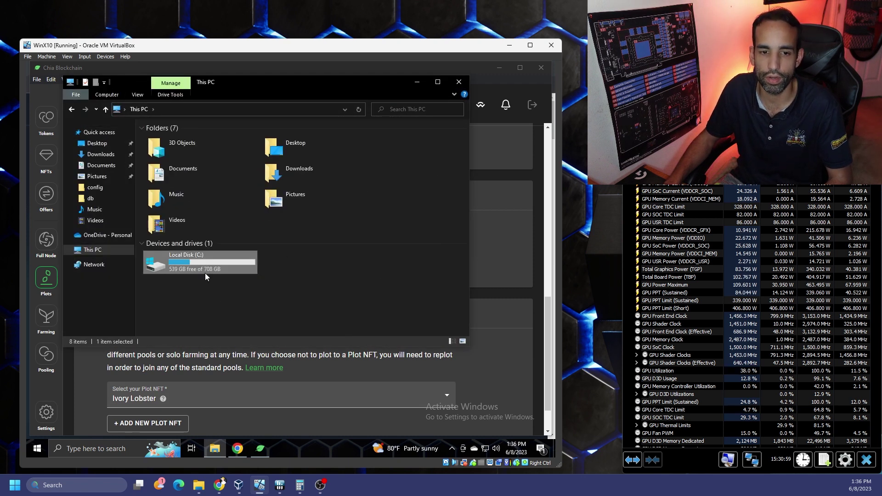
double_click(193, 171)
right_click(219, 210)
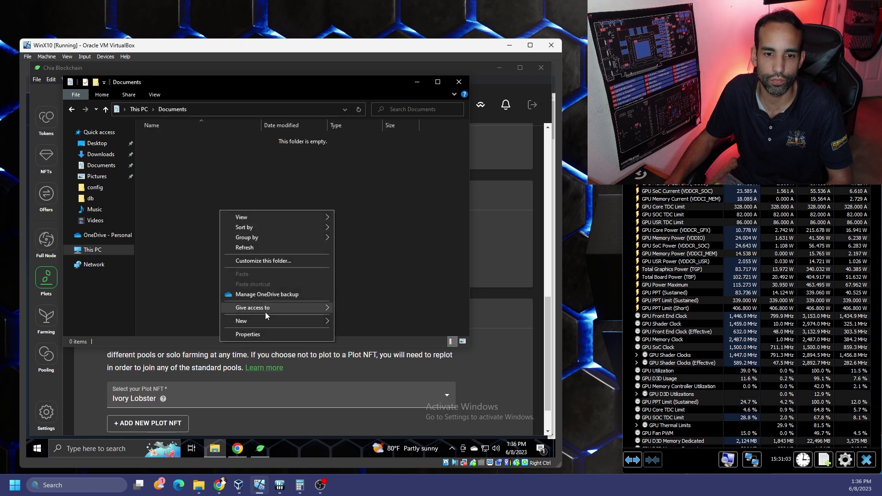
mouse_move(267, 321)
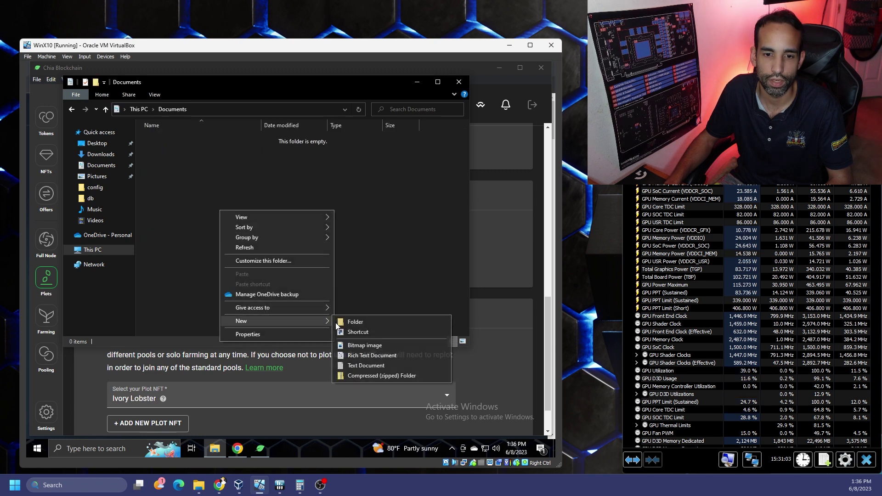
click(352, 322)
text(Find Chia Temp)
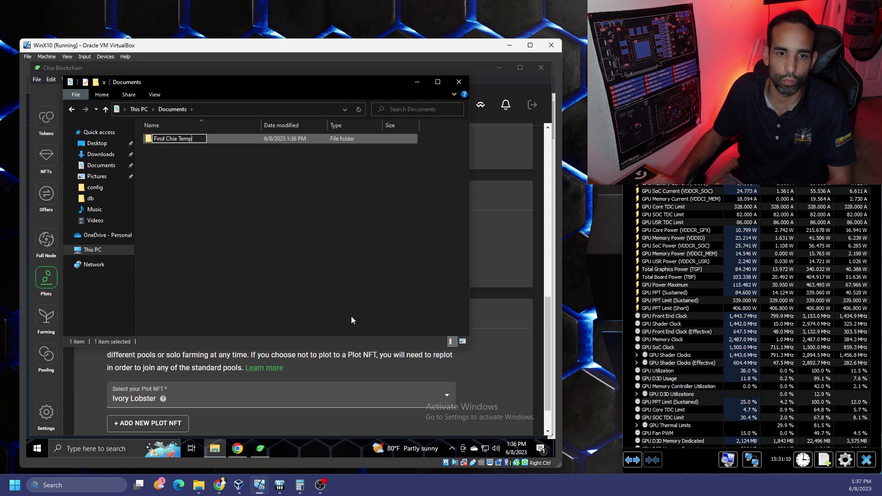
click(248, 183)
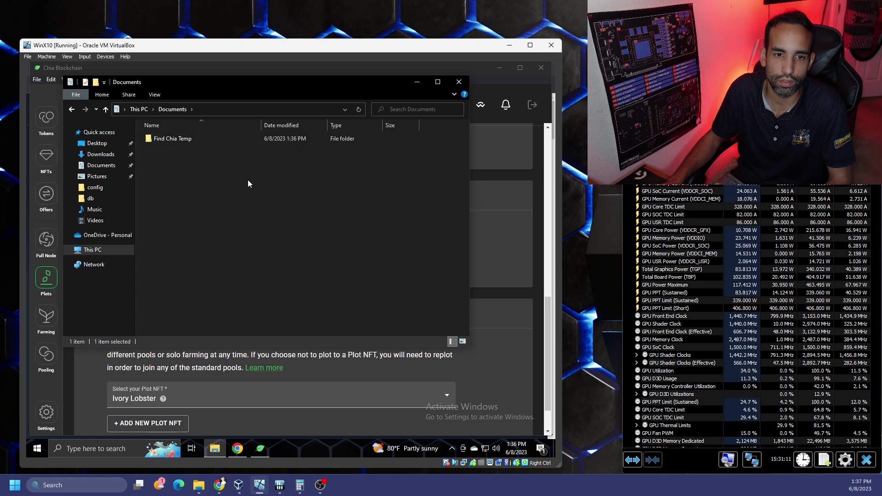
Step: Create a second folder named Find Chia Final in Documents
right_click(200, 182)
mouse_move(260, 306)
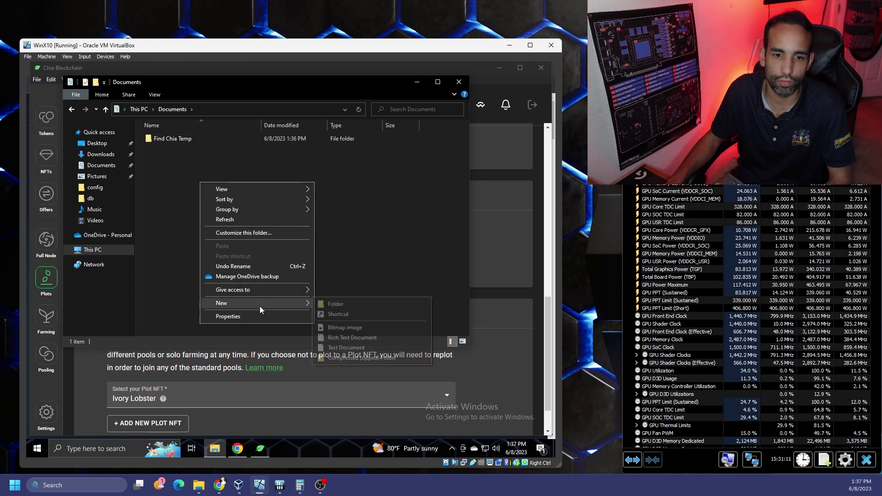
click(354, 309)
text(Find Chia Final)
key(Return)
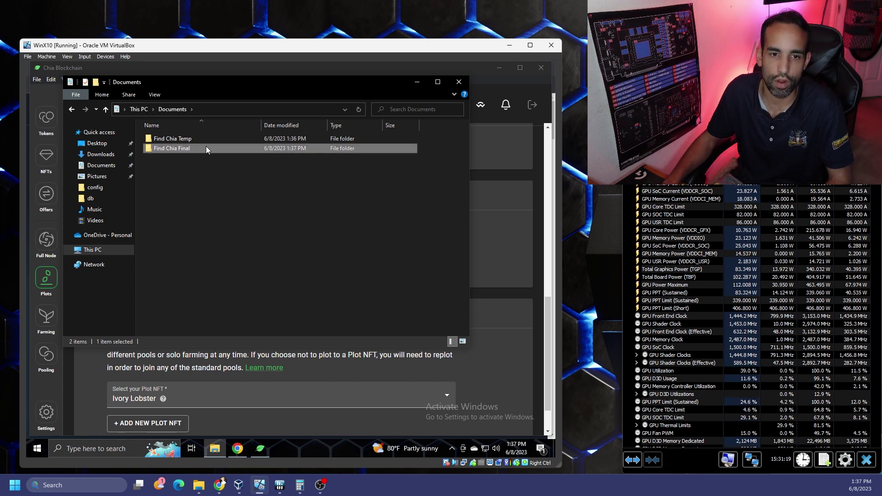
Step: Return to the Chia client and set the Find Chia Temp folder in Documents as the temporary directory
click(492, 247)
scroll(428, 229, up, 1)
click(434, 216)
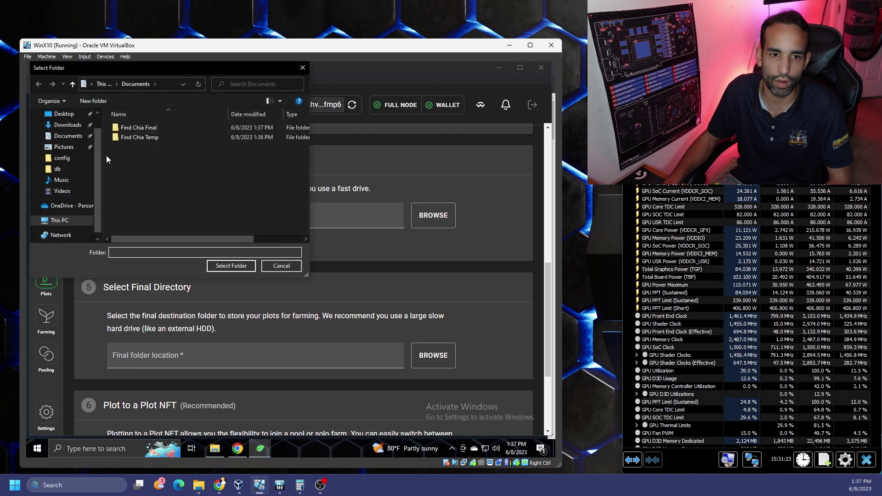
click(156, 138)
click(231, 265)
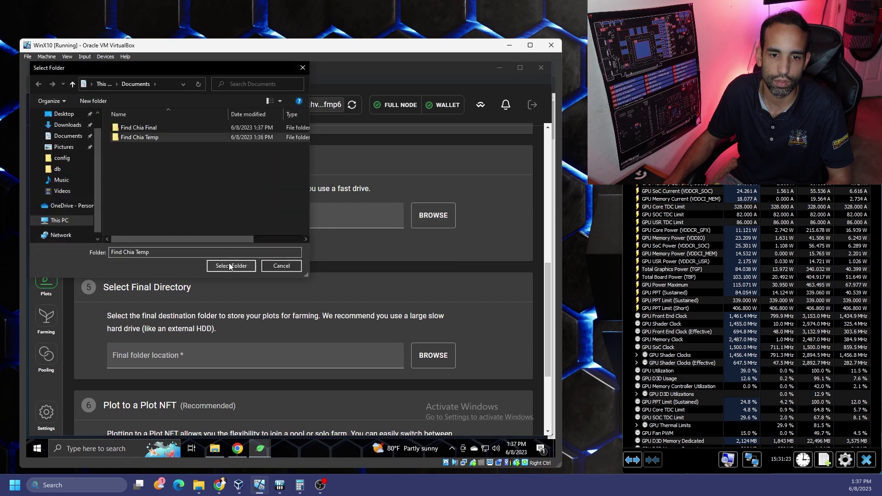
Step: Set the Find Chia Final folder in Documents as the final directory for the plots
click(444, 357)
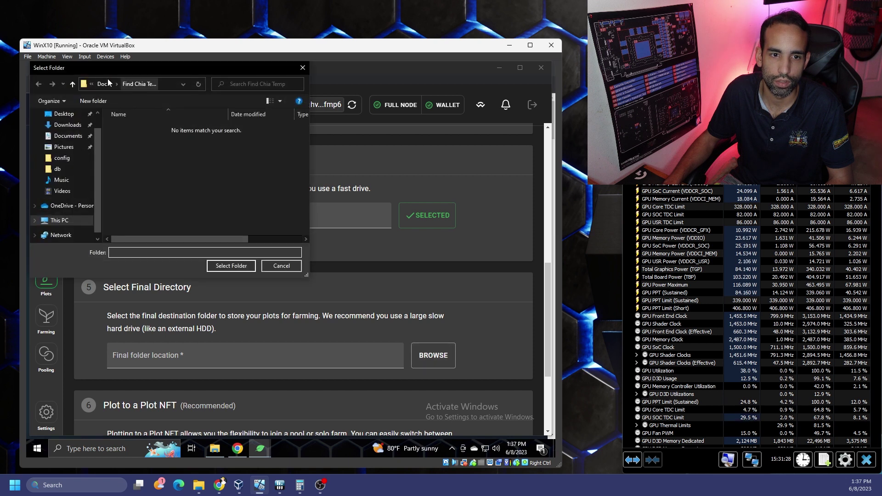
click(104, 84)
click(159, 125)
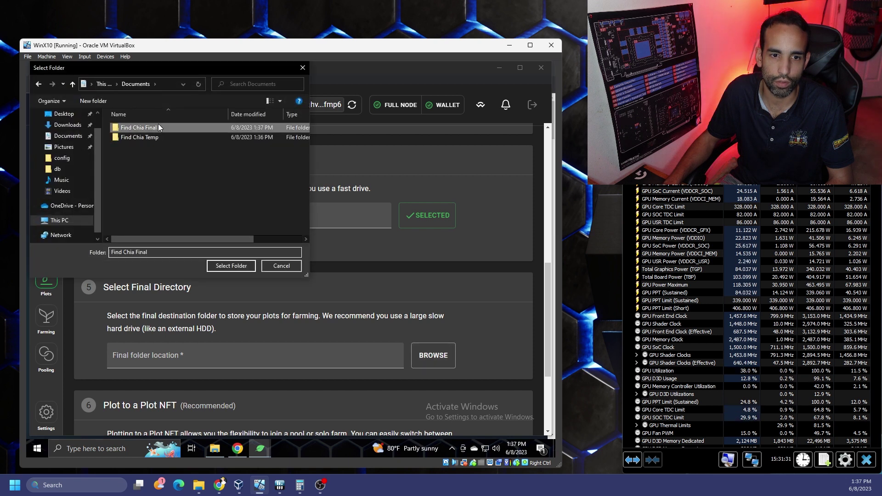
click(235, 267)
Step: Review the plotter, plot size, count, directories and plot NFT, and start creating the plots
scroll(461, 283, down, 3)
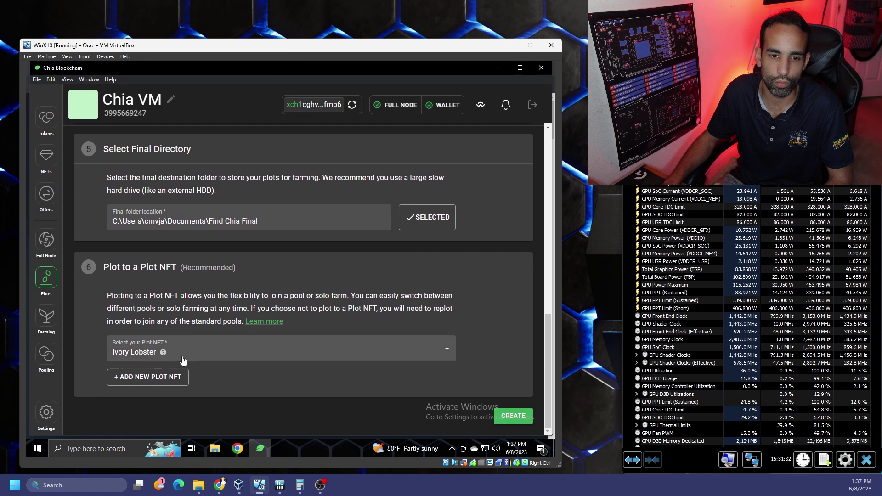
scroll(340, 283, up, 8)
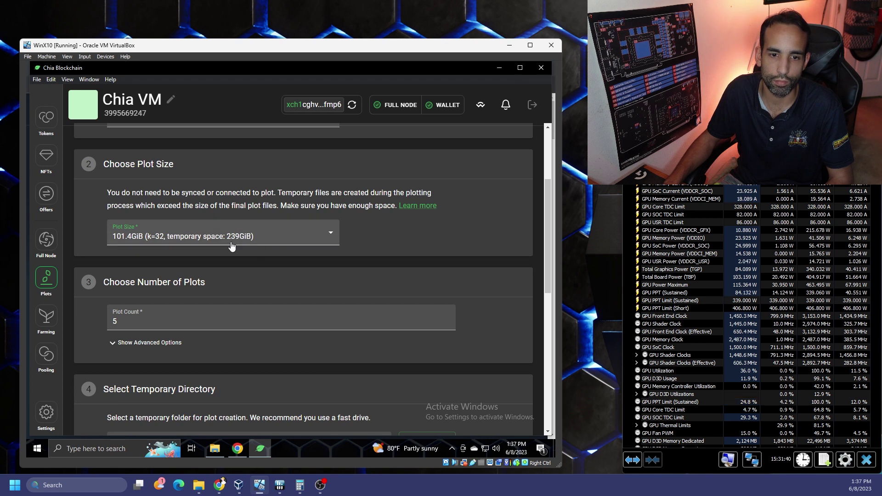
scroll(356, 260, down, 8)
scroll(424, 292, up, 10)
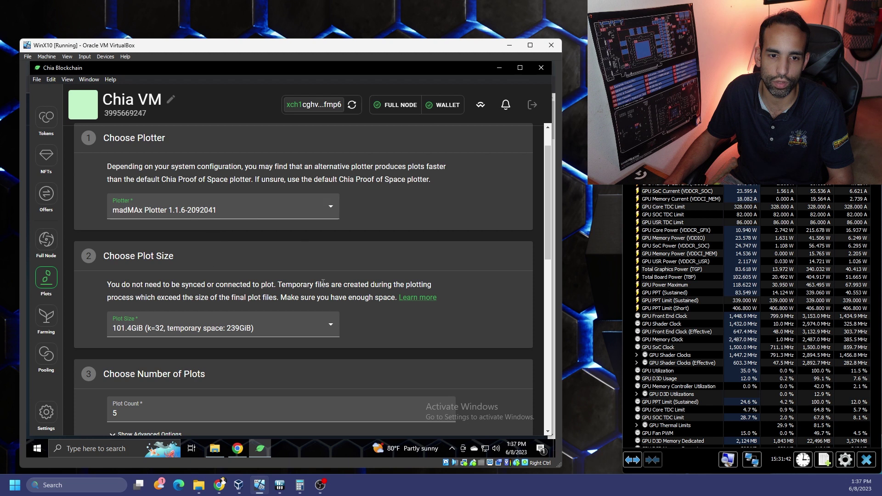
scroll(352, 345, down, 8)
scroll(351, 344, down, 1)
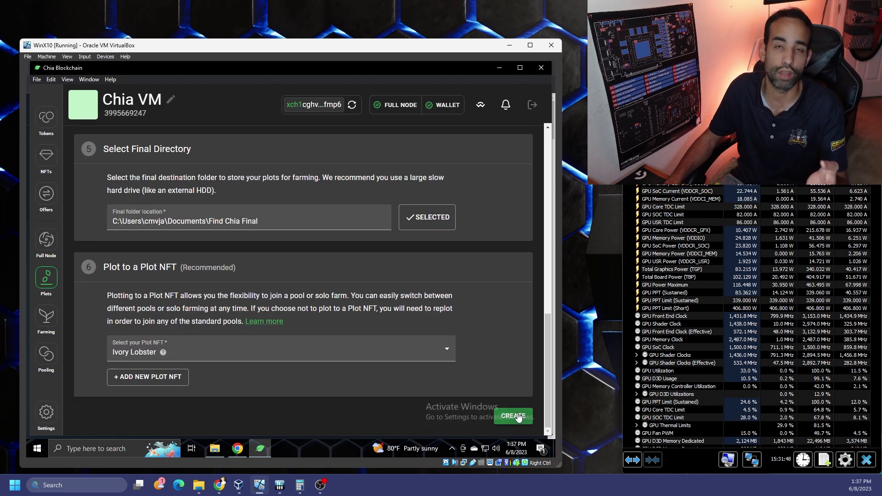
scroll(449, 347, up, 5)
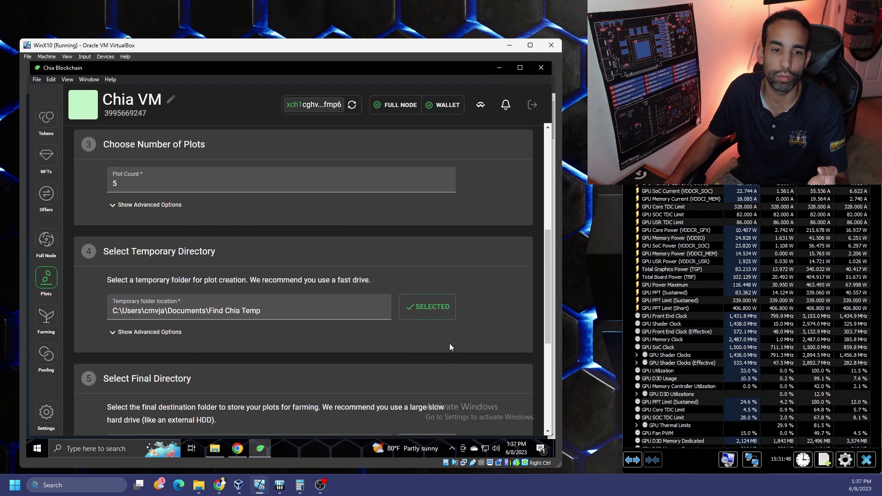
scroll(480, 368, down, 5)
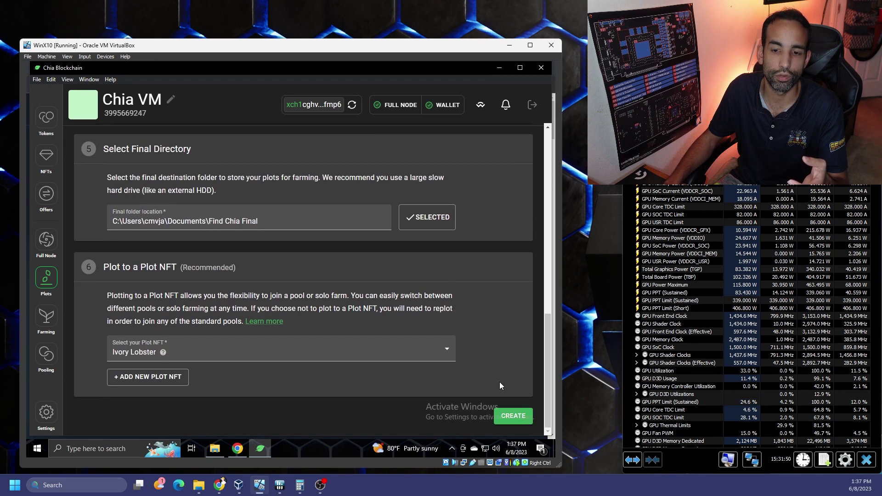
click(511, 416)
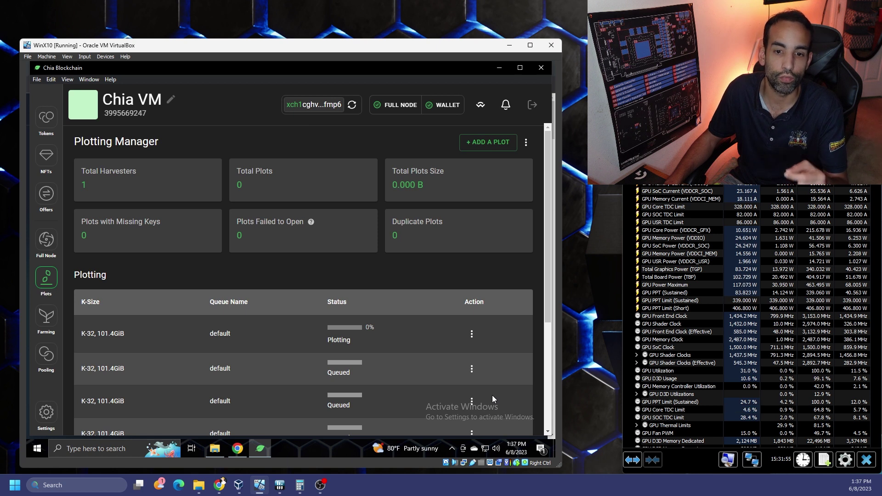
Step: Check the free space on Local Disk (C:) in File Explorer's This PC view, then return to the Plotting Manager
click(214, 449)
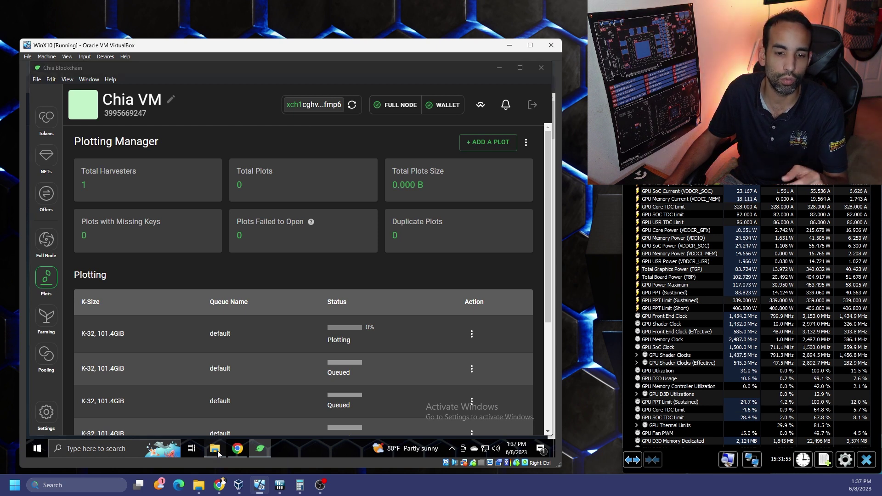
click(92, 251)
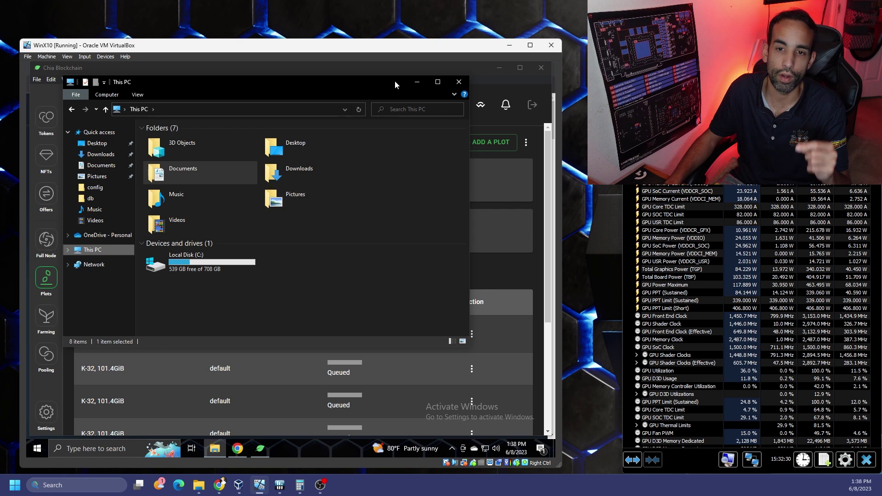
click(415, 84)
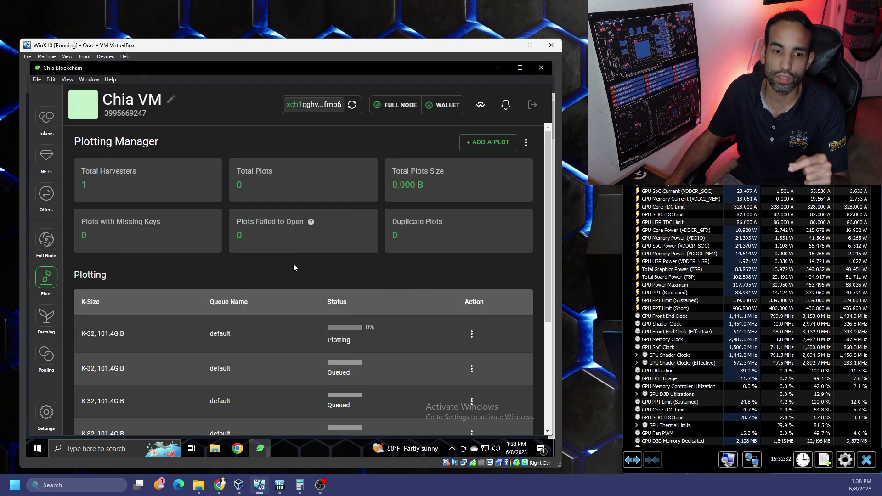
Step: Examine the status of the queued plots and the local harvester in the Plotting Manager
scroll(293, 263, down, 1)
scroll(293, 264, down, 3)
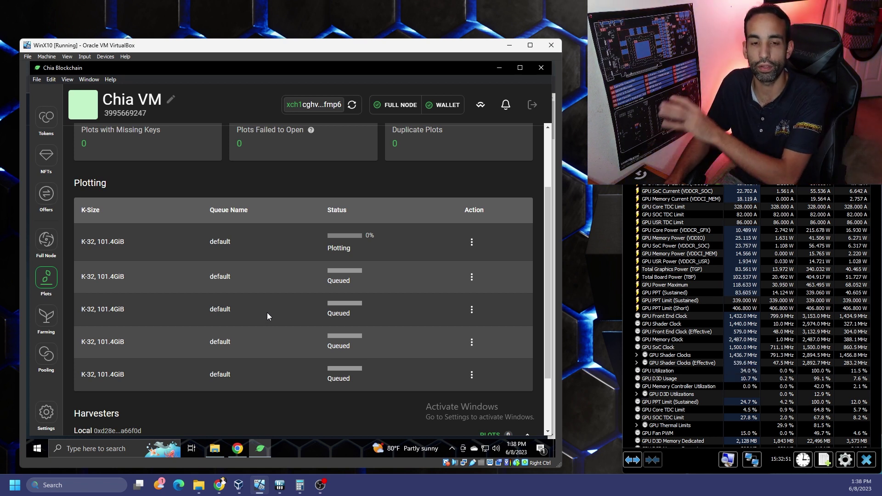
scroll(266, 311, down, 2)
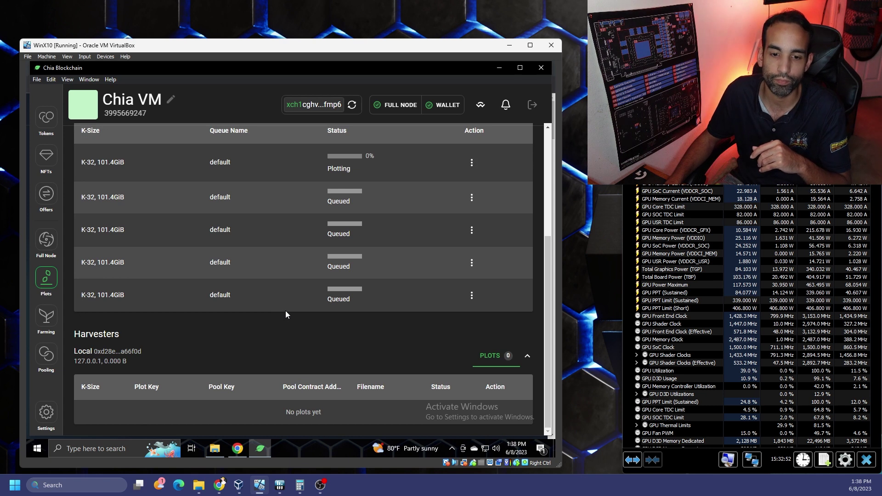
scroll(285, 311, up, 2)
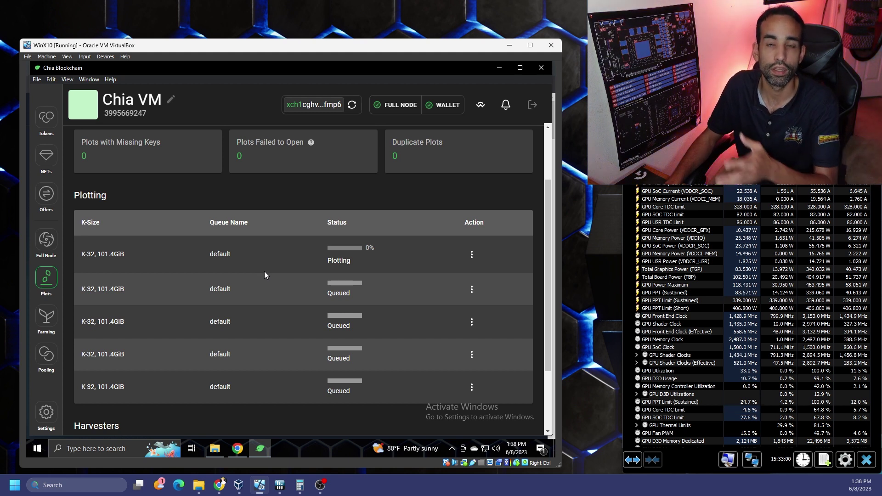
scroll(288, 298, down, 1)
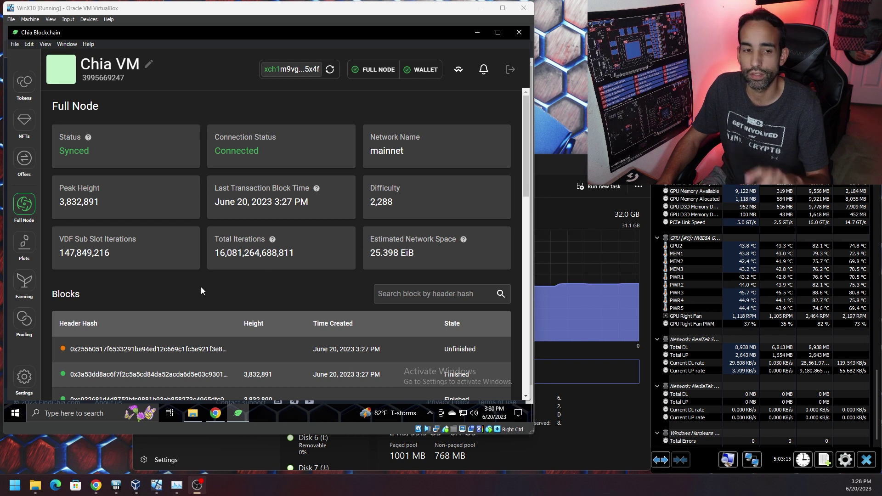
Step: Open the pooling overview and examine the Ivory Lobster plot NFT's status, plots and points
click(25, 321)
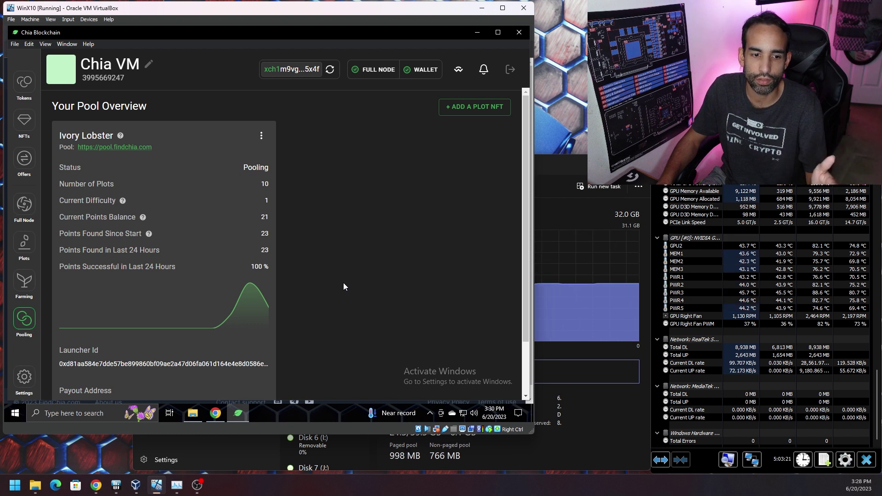
scroll(343, 287, down, 1)
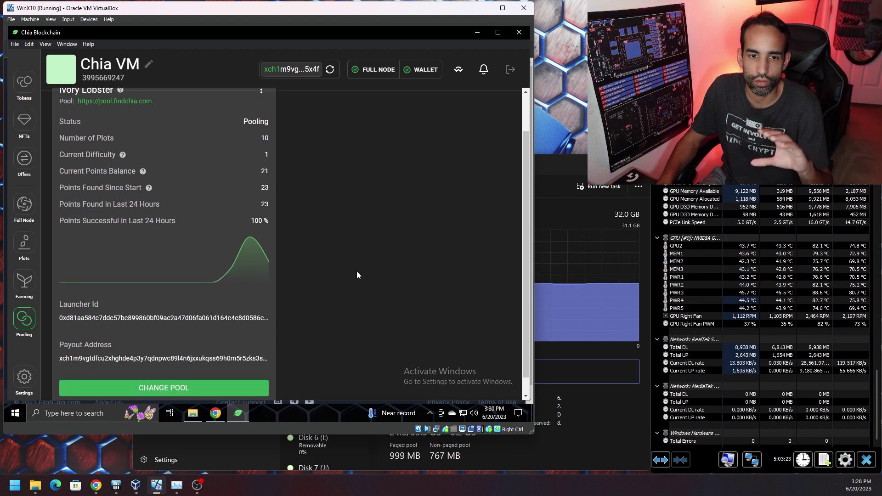
Step: Switch to Chrome, open the FindChia pool statistics page, and review the pool's figures by period and its volume
click(216, 413)
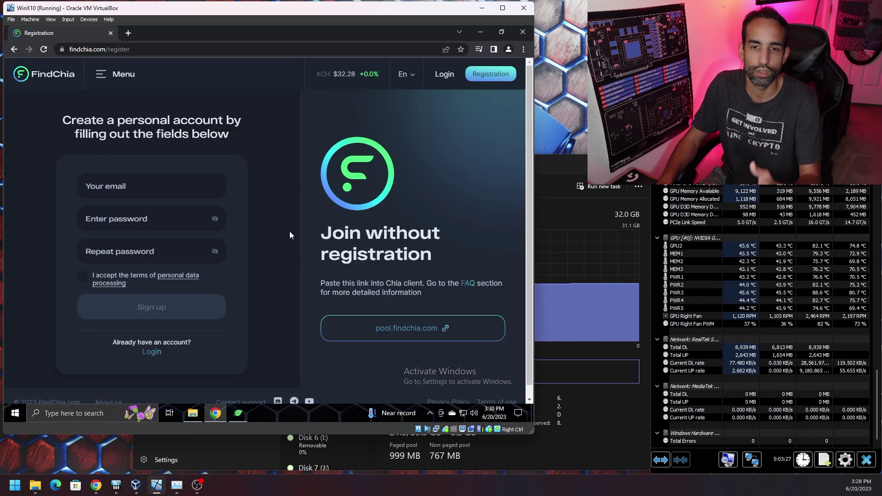
click(120, 82)
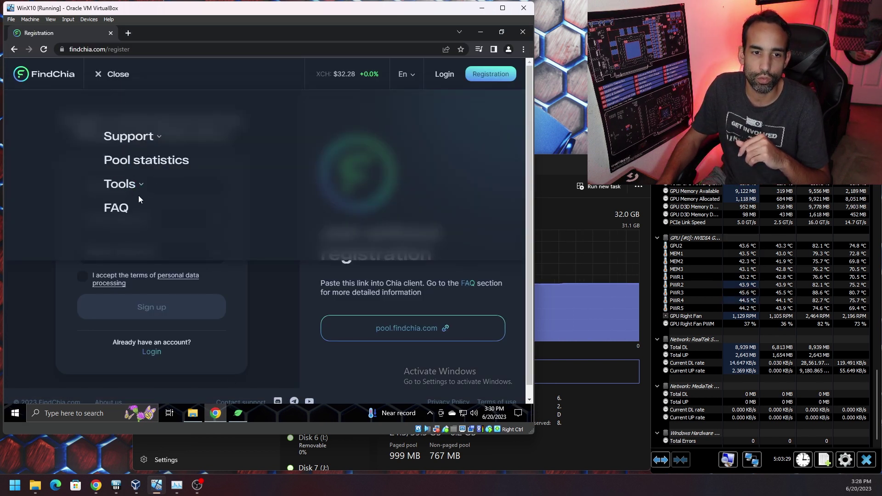
click(166, 161)
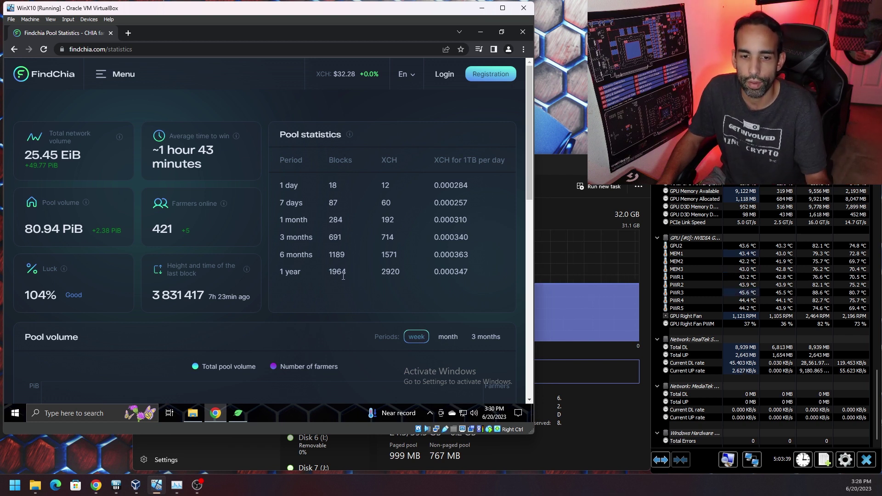
scroll(343, 276, down, 4)
scroll(256, 241, up, 4)
Step: Go to page 35 of the Top farmers list and examine the farmer identifiers and farm volumes
scroll(371, 304, down, 12)
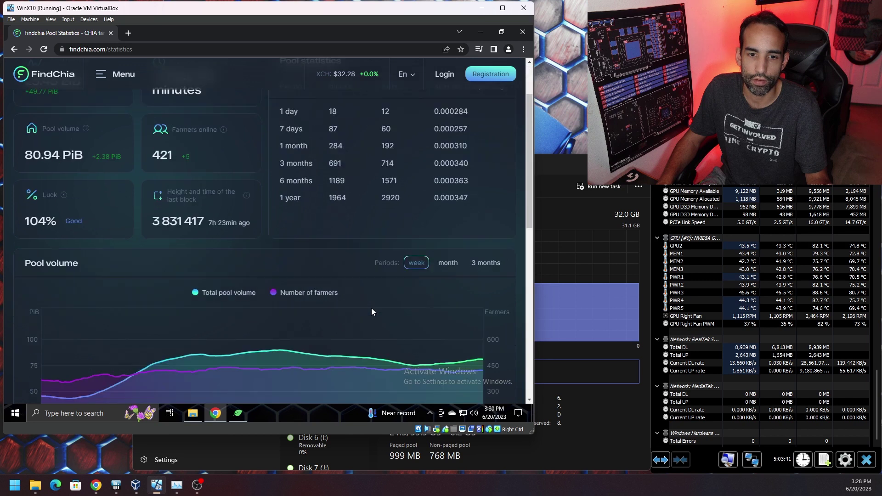
click(457, 354)
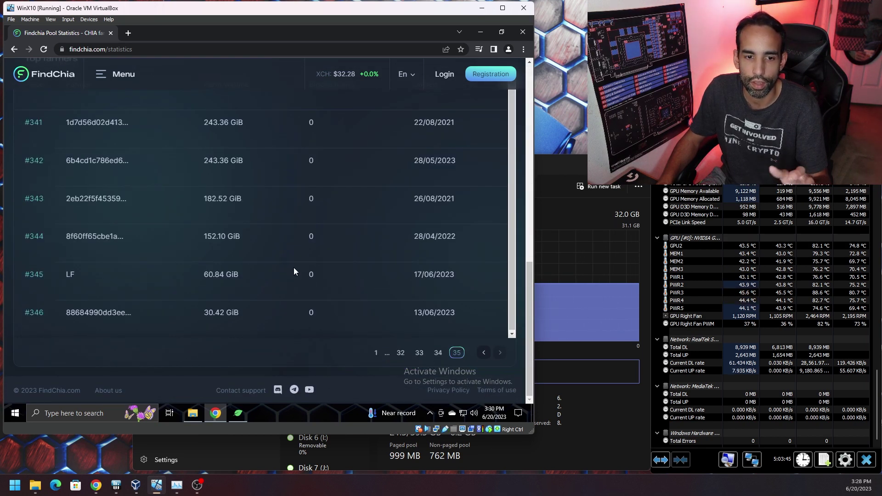
scroll(209, 279, up, 1)
drag(65, 283, 111, 285)
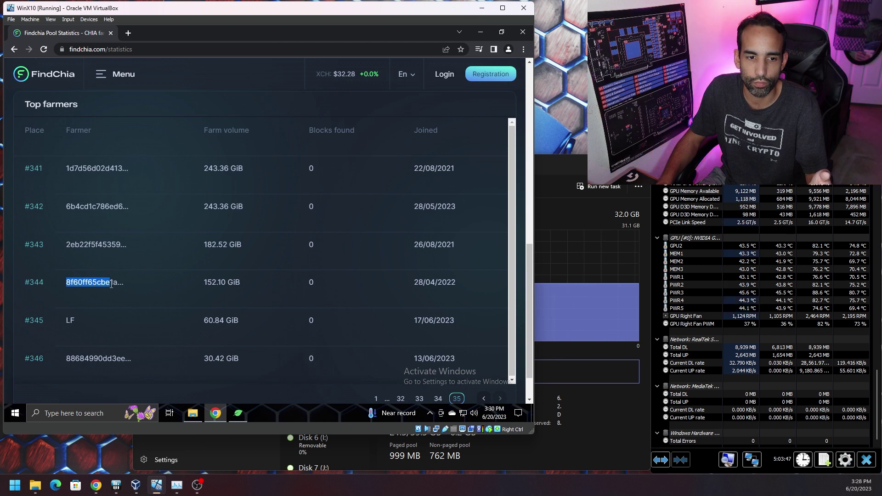
scroll(262, 282, up, 1)
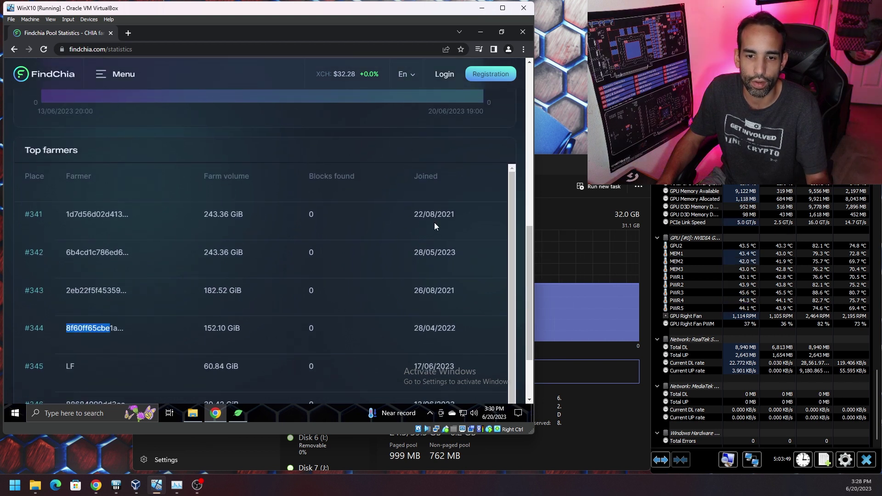
drag(203, 260, 249, 260)
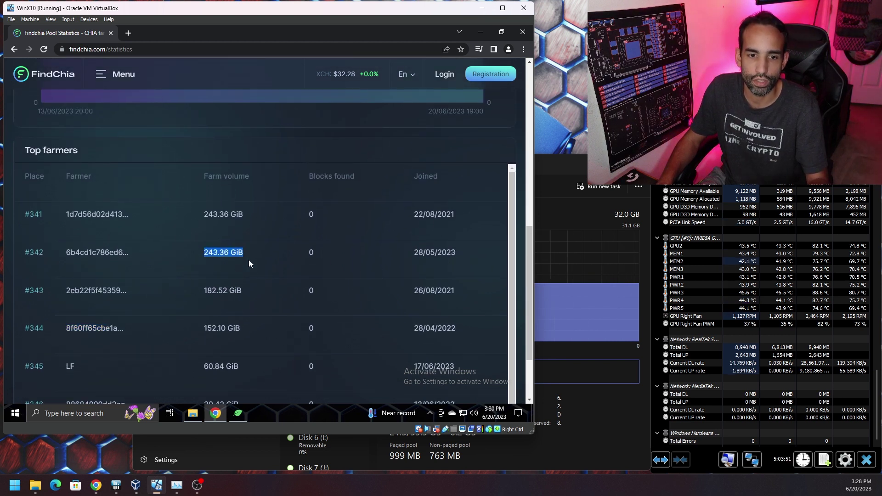
Step: Switch back to Chia Blockchain and start adding a plot with madMAx Plotter 1.1.6-2092041 and the 101.4GiB k=32 plot size
scroll(337, 287, down, 2)
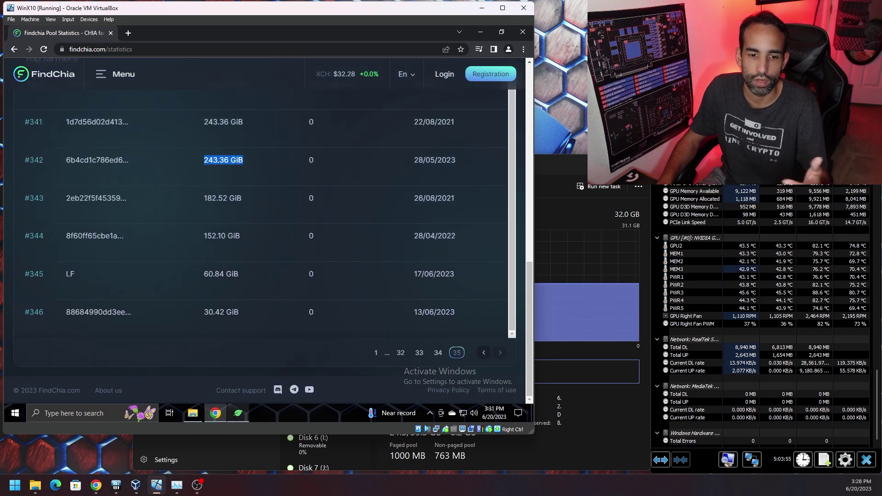
click(240, 414)
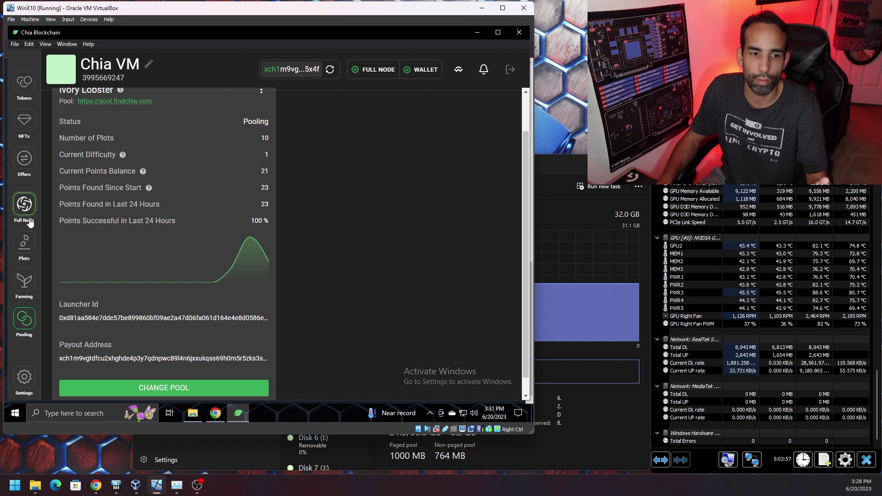
click(24, 243)
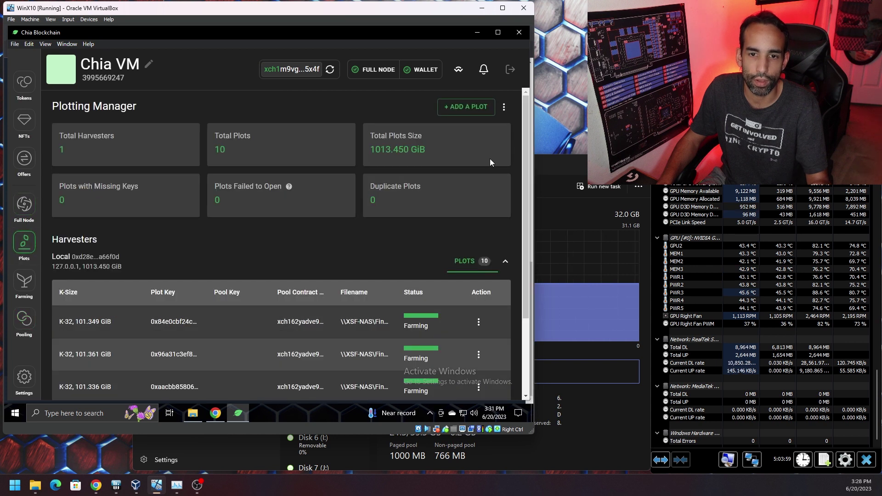
click(465, 108)
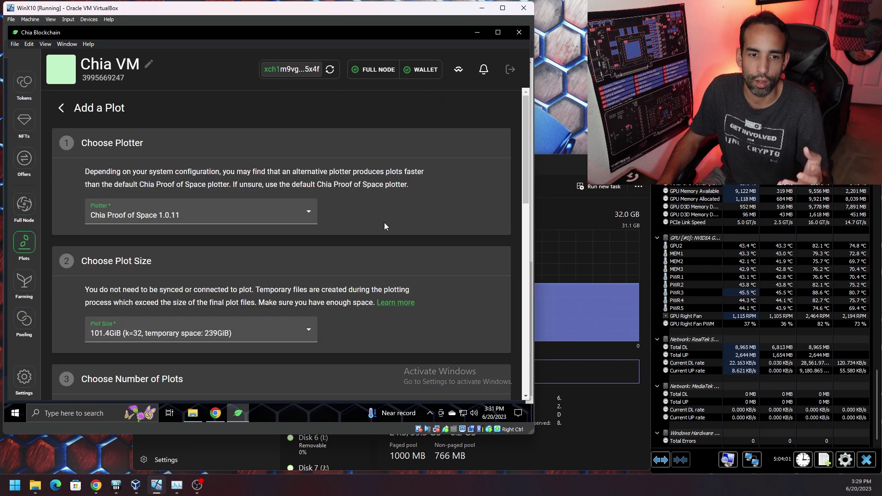
click(307, 214)
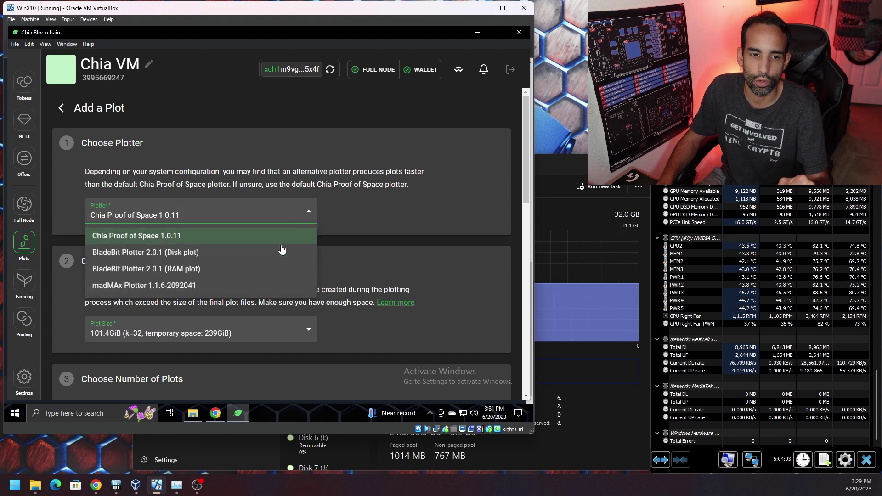
click(232, 285)
scroll(403, 217, down, 2)
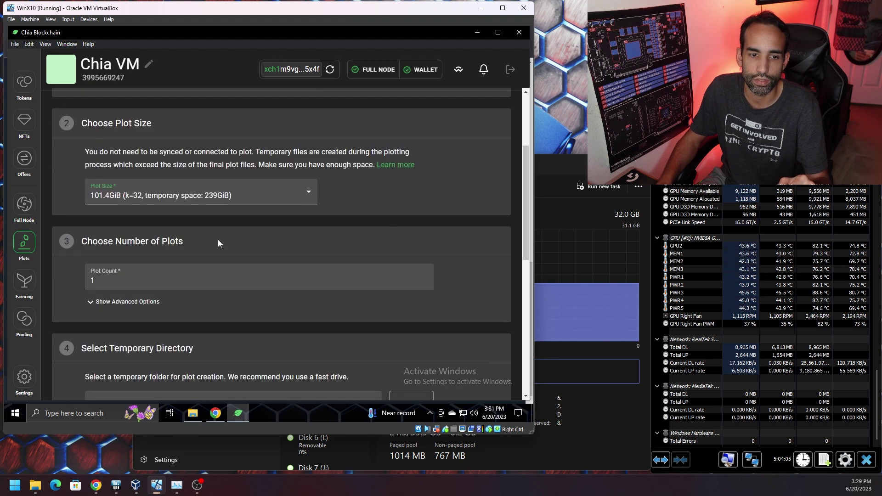
click(221, 198)
click(148, 231)
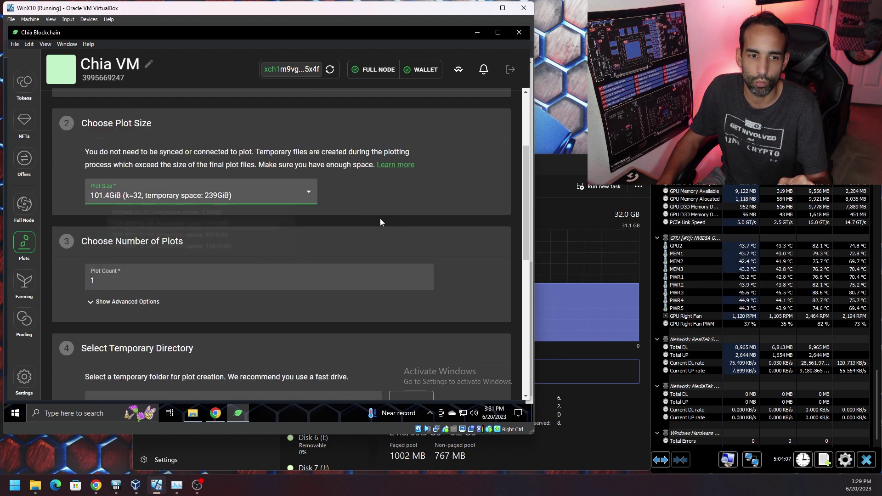
Step: Open and cancel the final folder selection, and choose Ivory Lobster as the plot NFT
scroll(402, 217, down, 2)
scroll(402, 217, down, 2)
click(245, 223)
scroll(245, 333, down, 4)
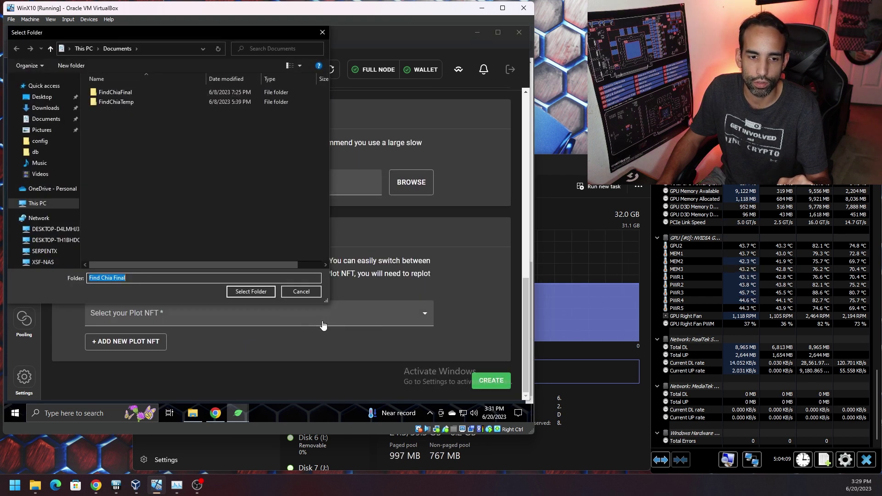
click(291, 294)
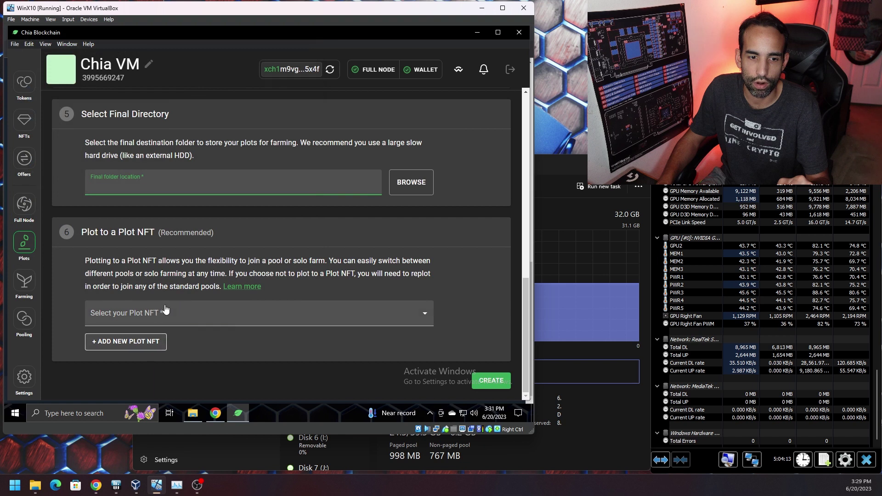
click(157, 316)
click(115, 354)
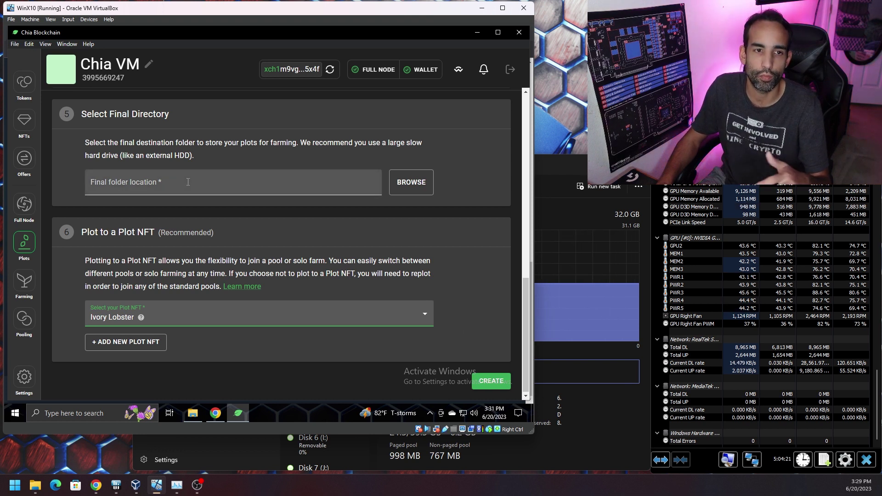
Step: Switch to File Explorer and open the plotter log from 6/8/2023 5:27 PM in the user profile's .chia\mainnet\plotter folder
mouse_move(213, 413)
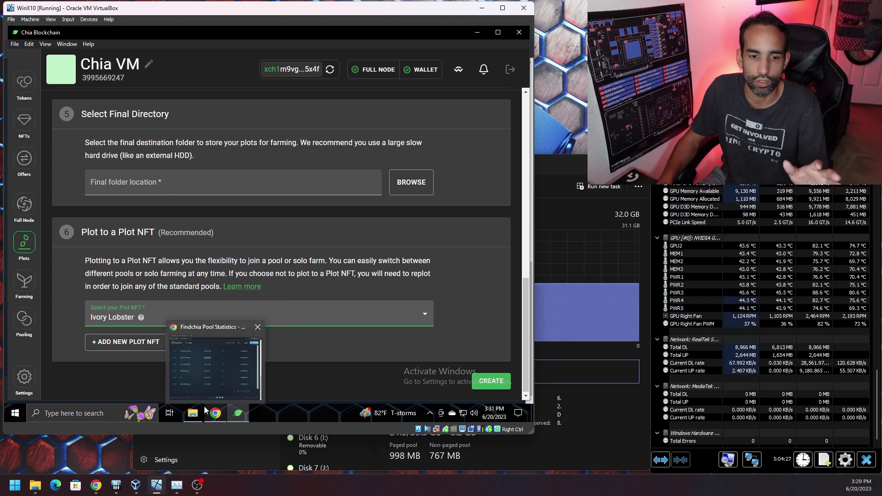
click(222, 372)
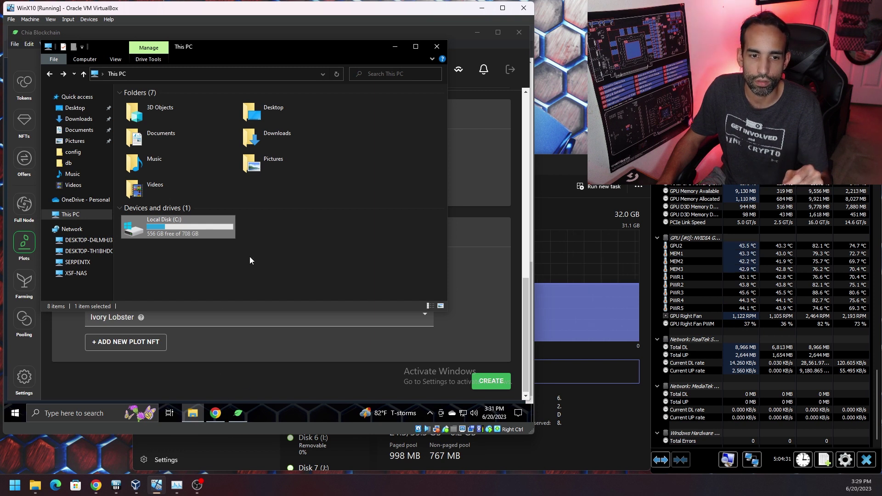
double_click(187, 231)
double_click(156, 136)
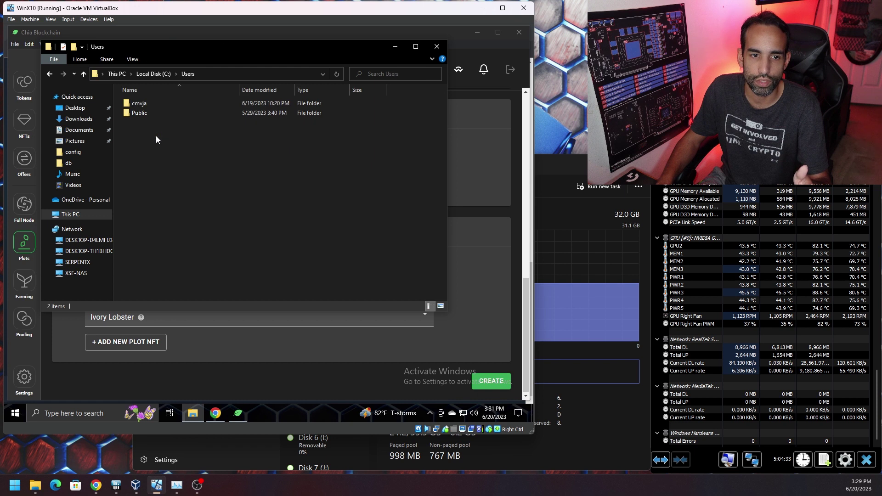
double_click(153, 103)
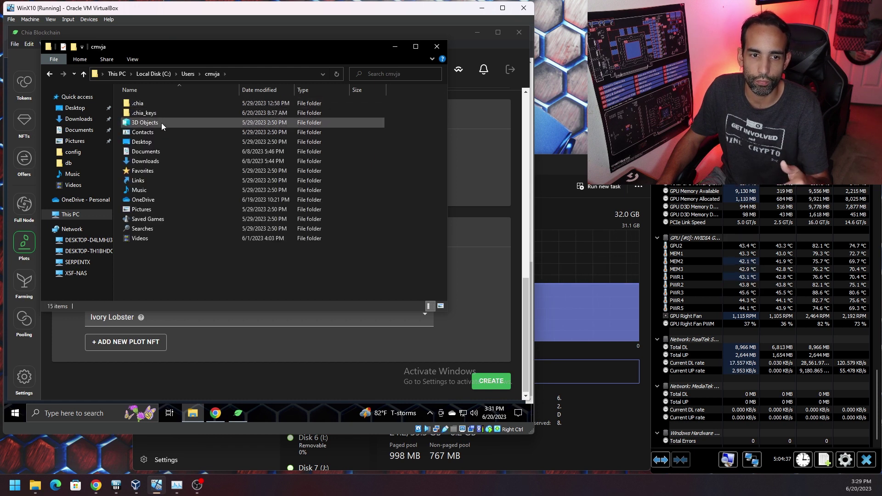
double_click(166, 103)
double_click(166, 104)
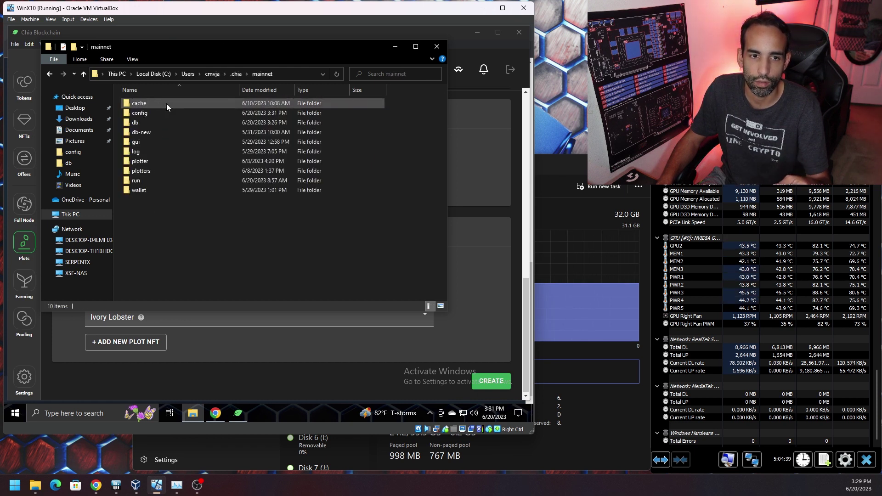
double_click(170, 162)
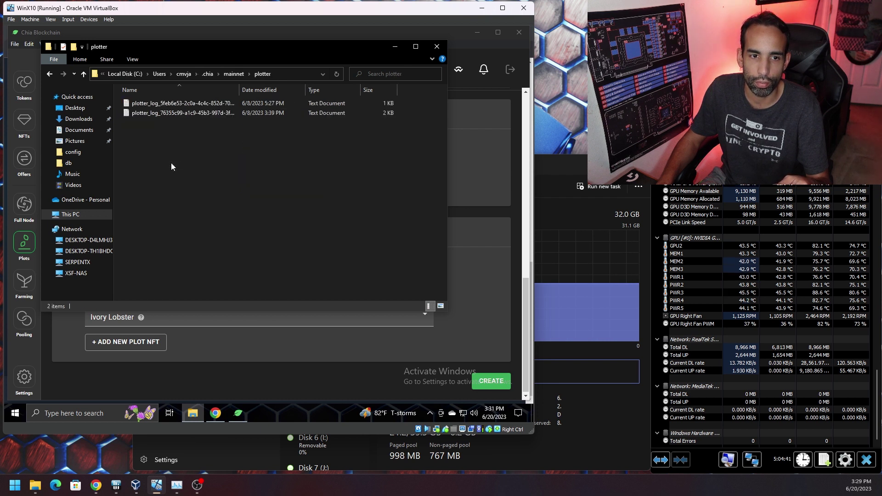
double_click(196, 103)
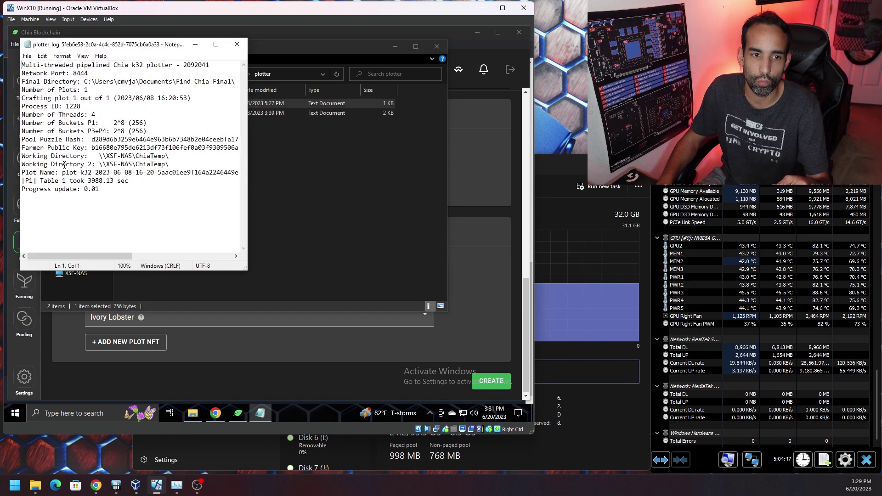
Step: Locate the farmer public key in the plotter log, and close the log and File Explorer
drag(21, 151, 185, 148)
click(212, 147)
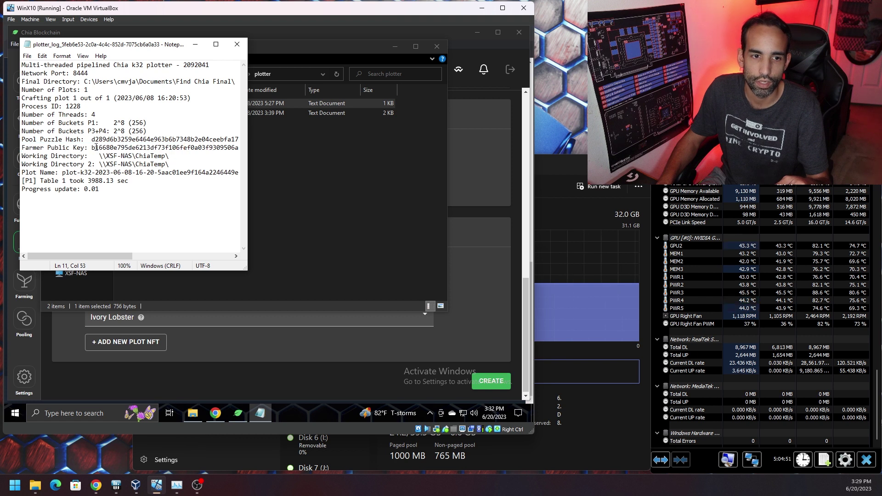
drag(93, 150, 220, 148)
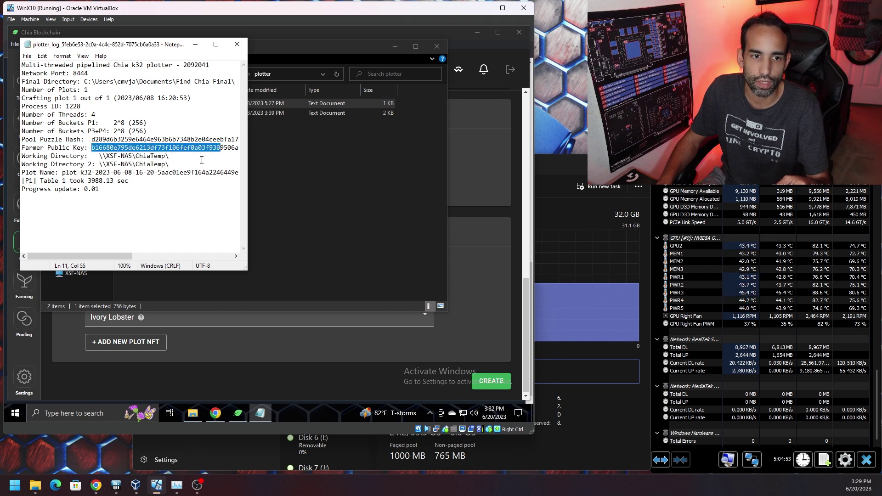
click(237, 44)
click(437, 46)
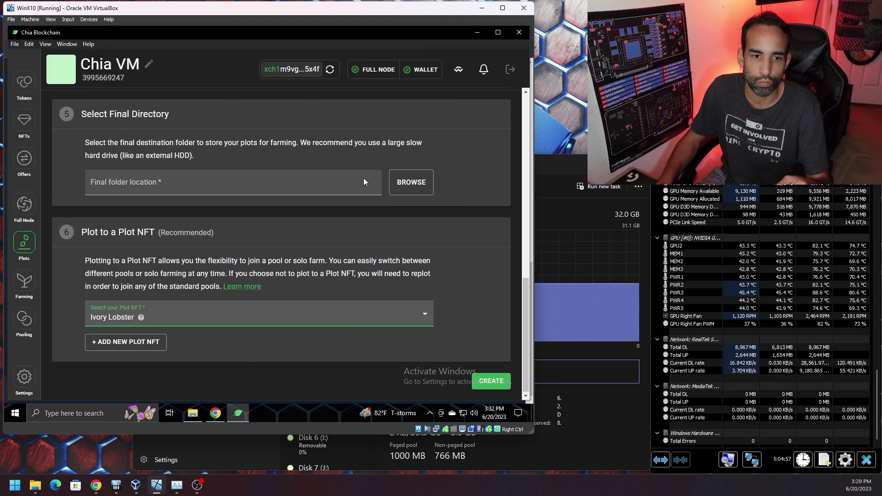
Step: Open the pooling overview and view the Ivory Lobster plot NFT's pool contract address and points history
click(21, 322)
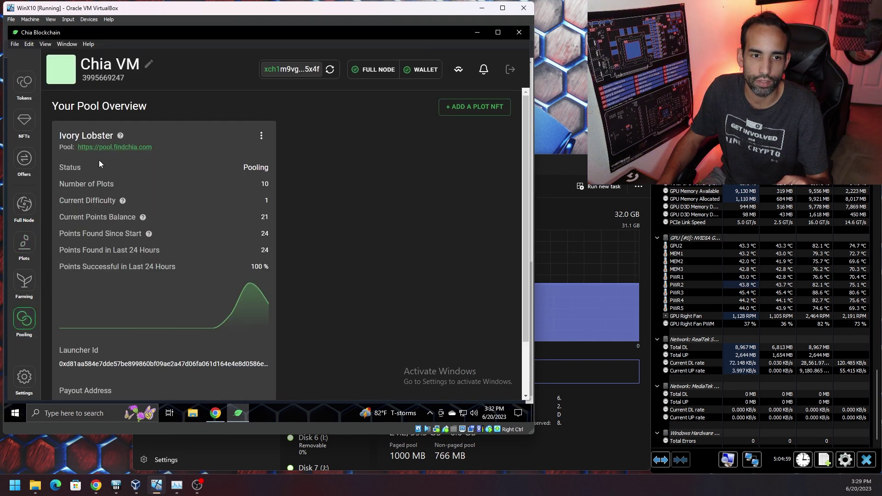
mouse_move(121, 137)
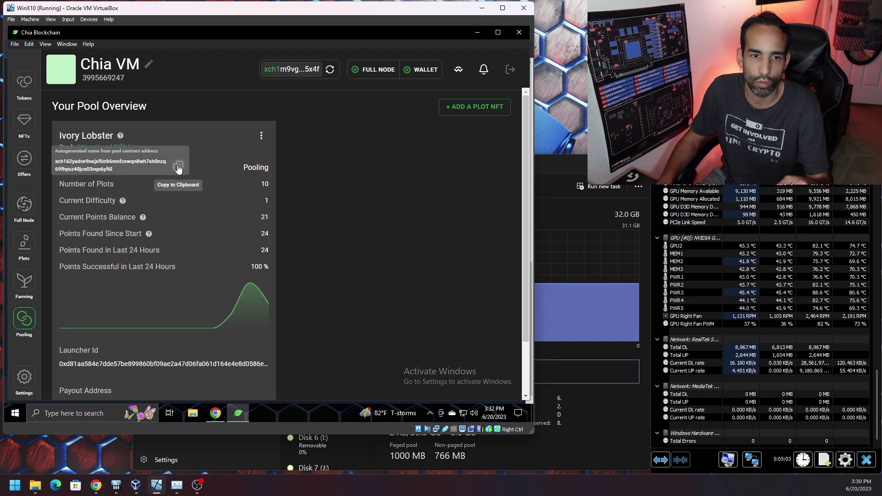
mouse_move(225, 318)
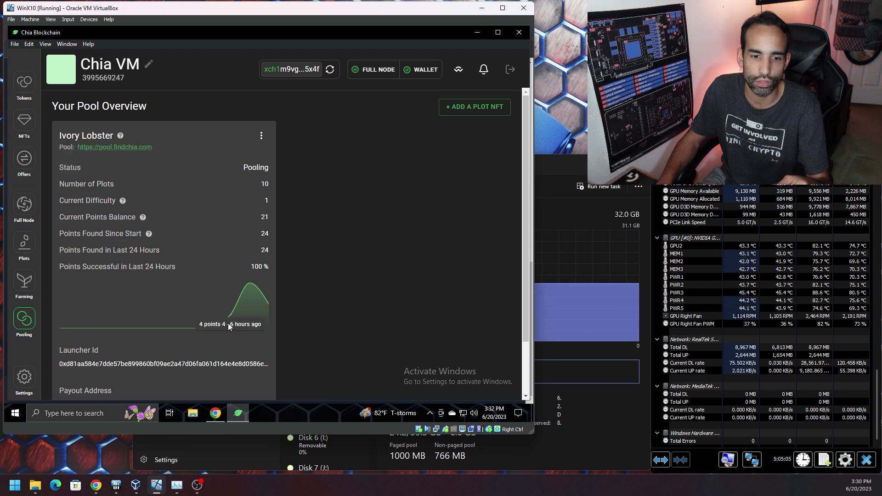
Step: Switch to the madMAx chia-plotter GitHub page in Chrome and examine the -c contract and -f farmerkey options
click(183, 390)
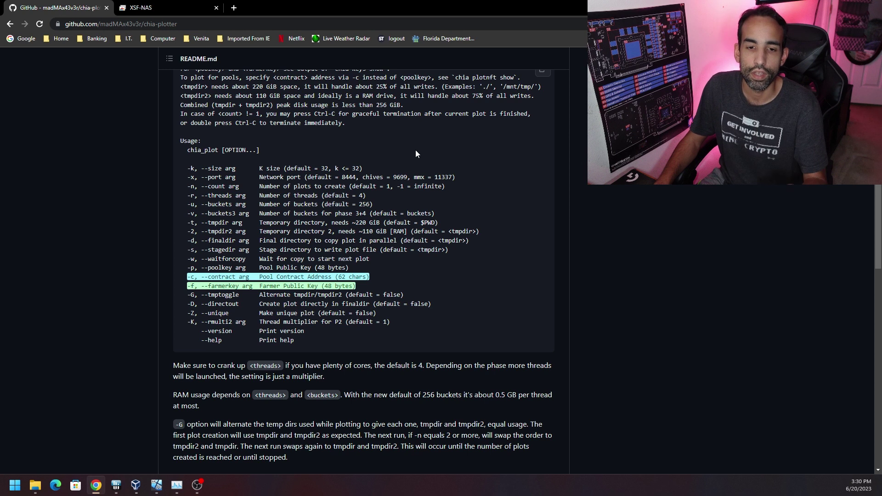
drag(354, 286, 215, 291)
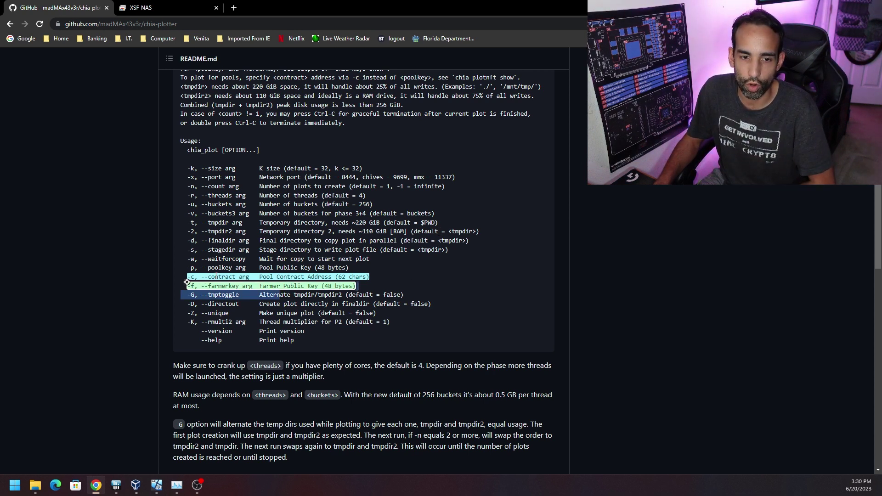
click(358, 285)
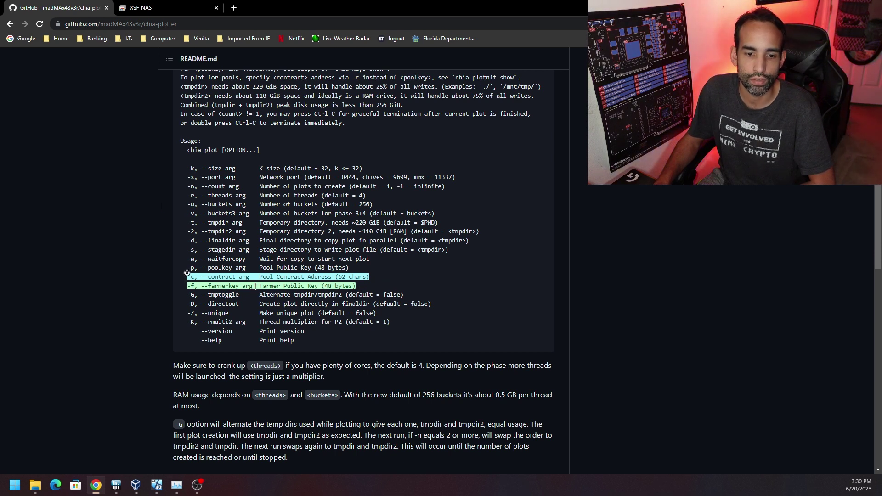
Step: Switch to the XSF-NAS remote session and open the madMAx plotter folder's plot script for editing in Notepad
click(152, 7)
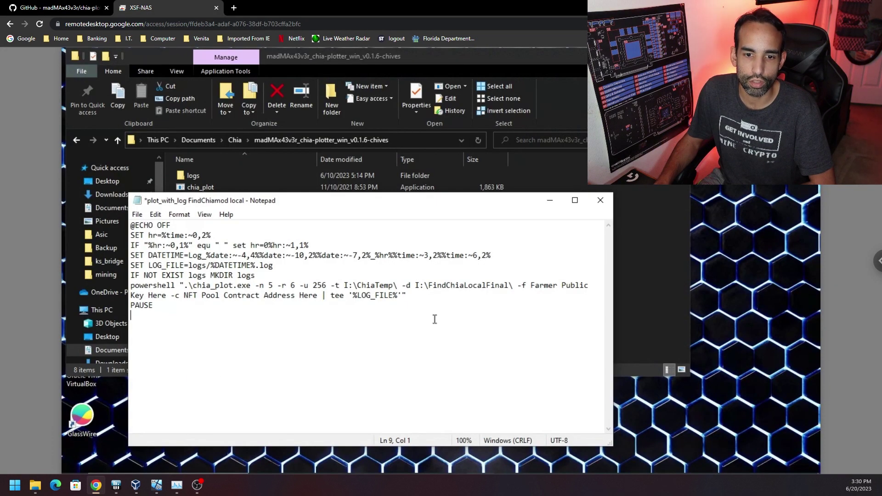
click(644, 236)
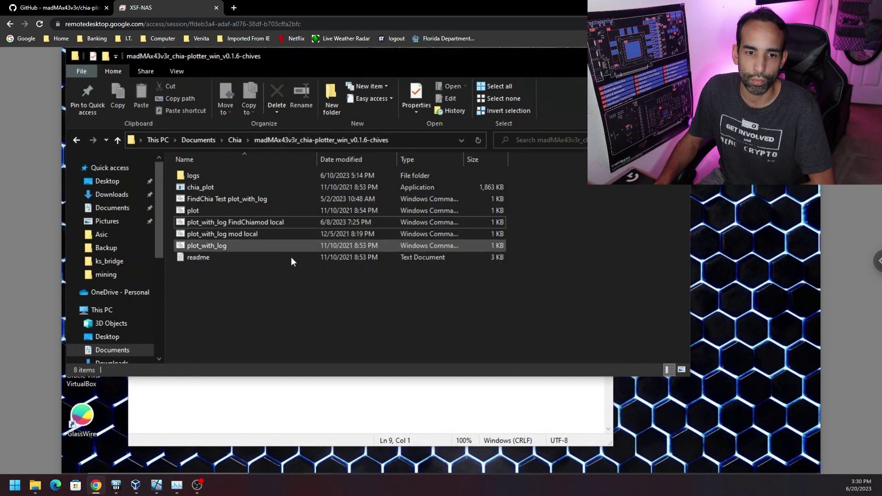
right_click(252, 214)
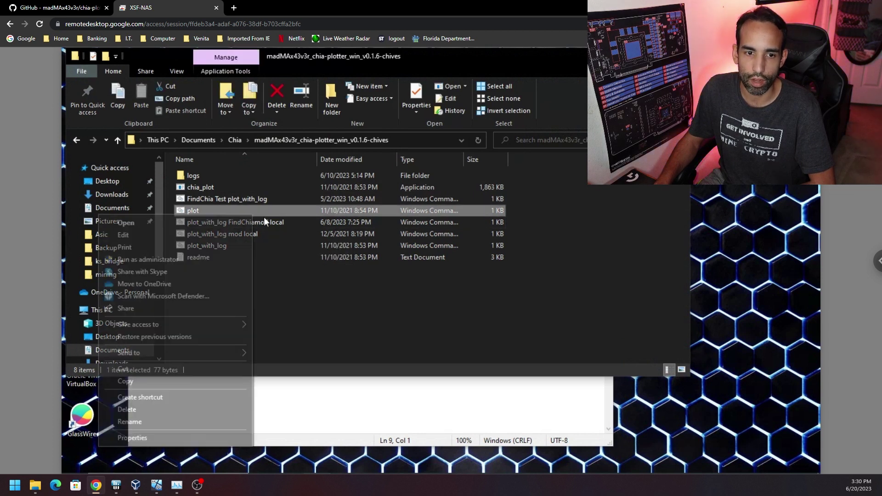
click(180, 232)
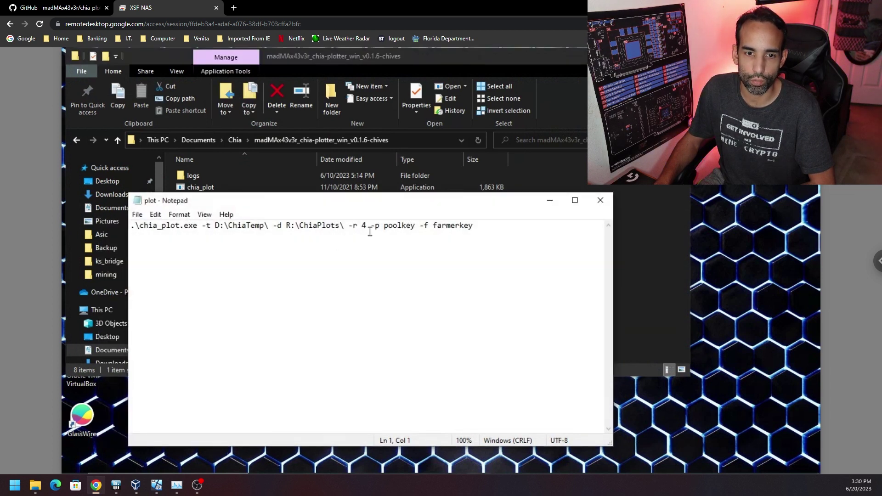
Step: Examine the plot script's command line with its -p poolkey and -f farmerkey arguments, and close the script
drag(481, 226, 135, 228)
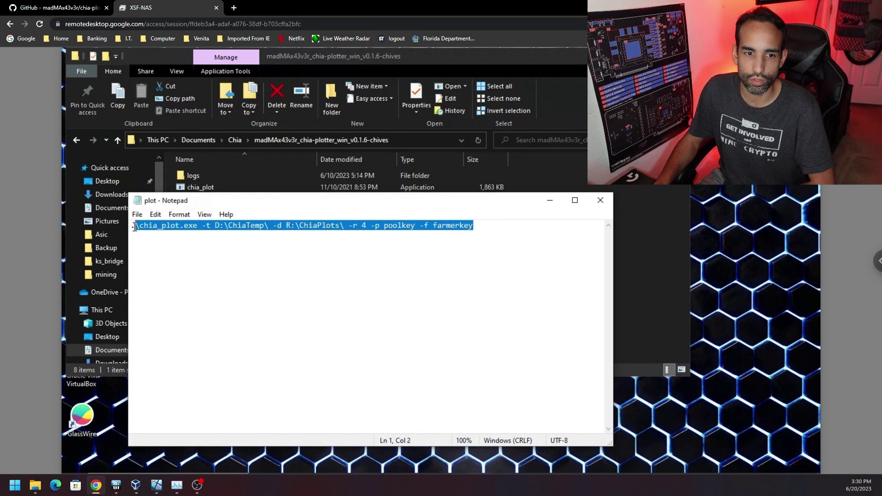
click(428, 223)
double_click(387, 226)
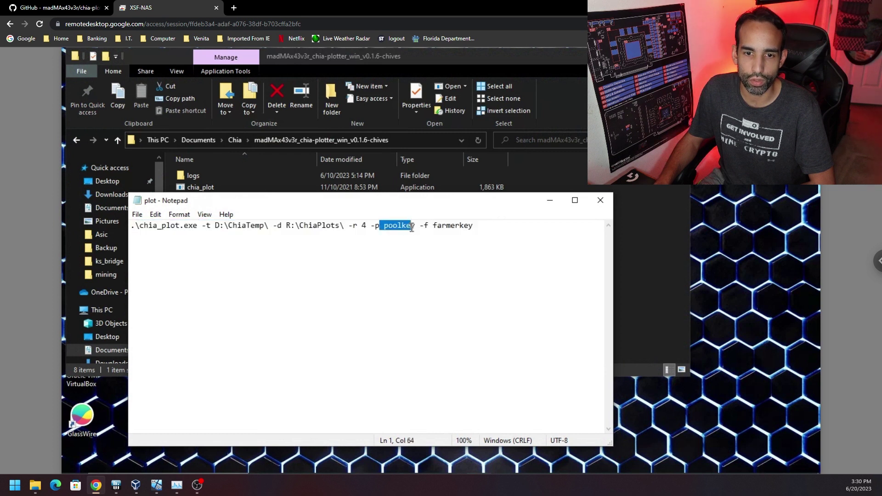
click(425, 248)
drag(484, 228, 437, 226)
click(601, 200)
Step: Return to the plot_with_log FindChiamod local script and examine its farmer public key, pool contract and final directory arguments
click(386, 384)
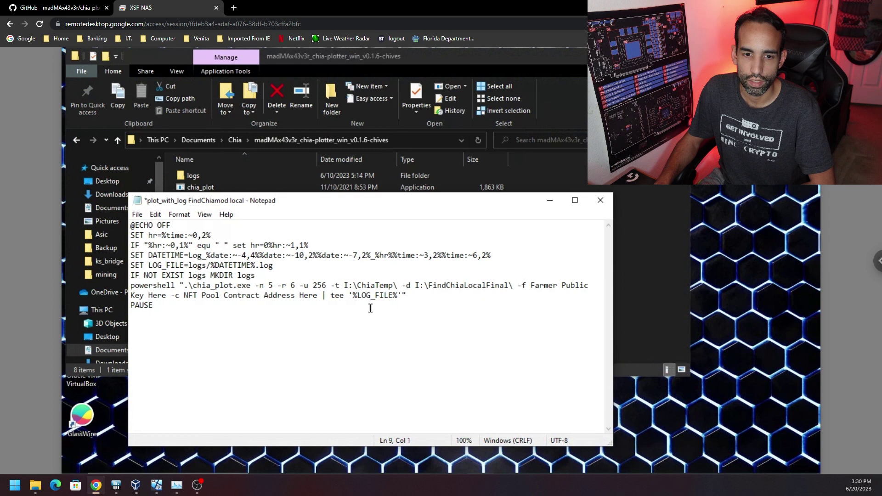
drag(172, 296, 318, 297)
drag(518, 286, 406, 298)
click(340, 296)
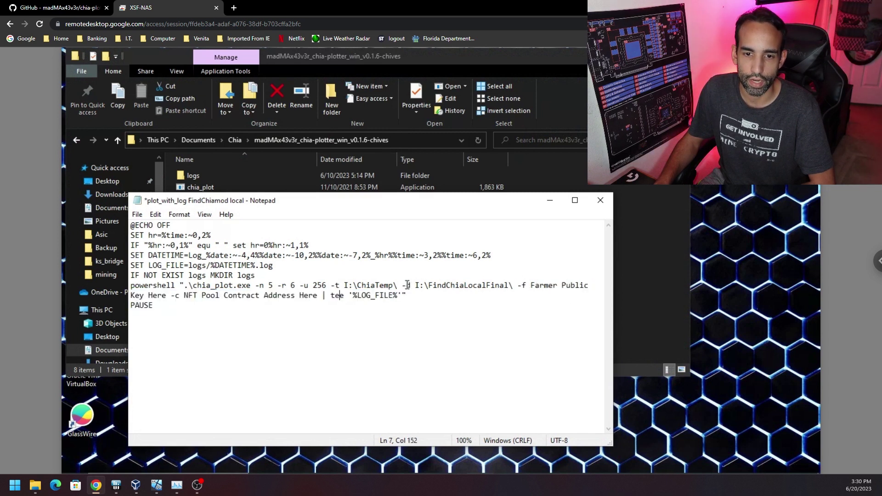
drag(405, 286, 513, 286)
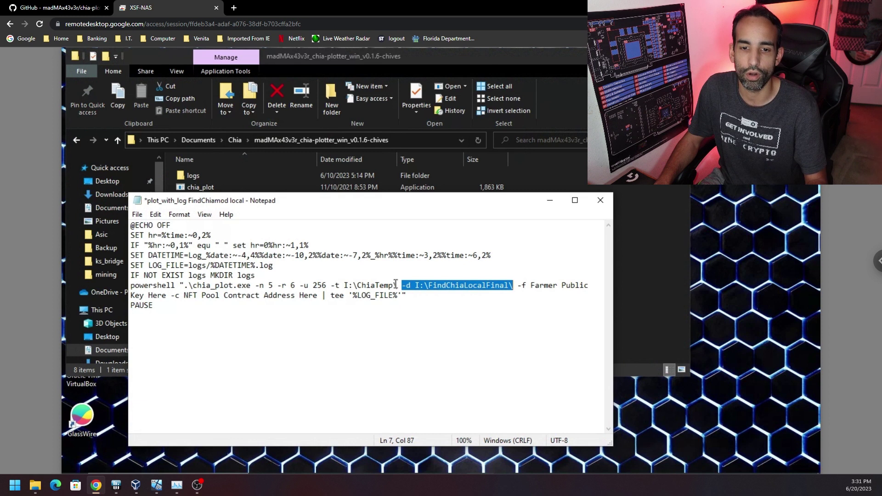
Step: Examine the plot script's -t temporary directory, -r thread count and -u bucket count arguments
drag(398, 285, 334, 285)
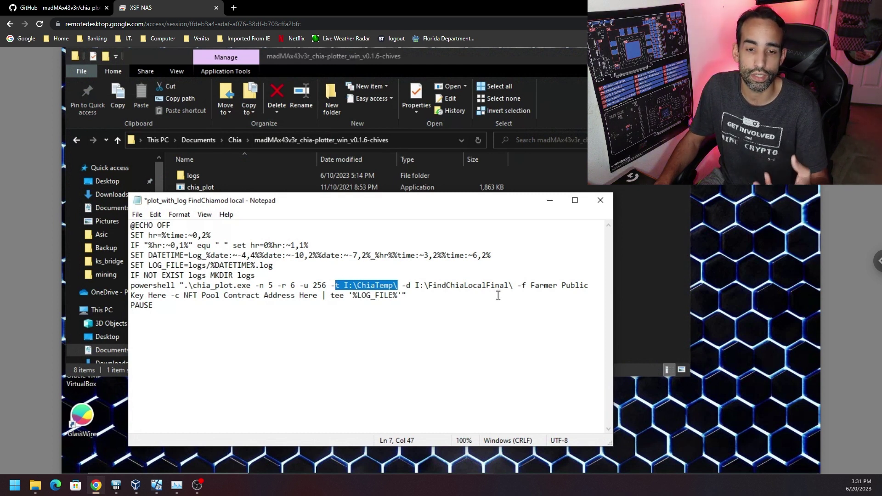
click(301, 296)
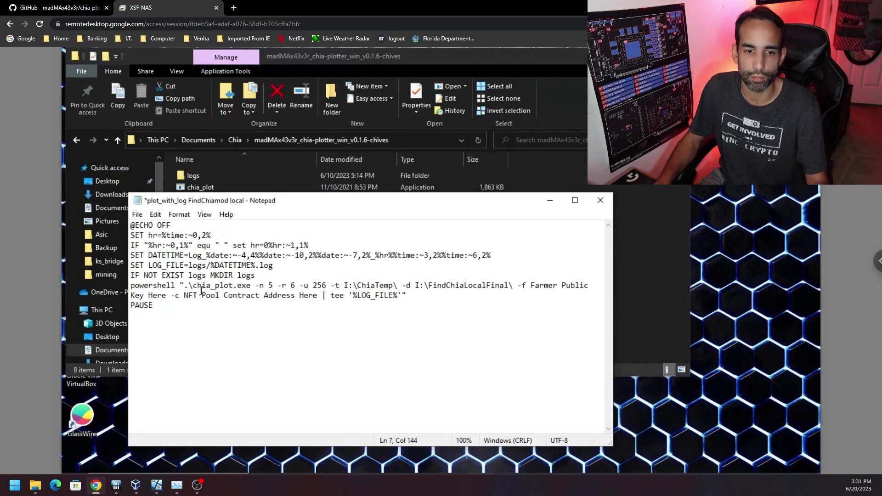
drag(256, 288, 295, 288)
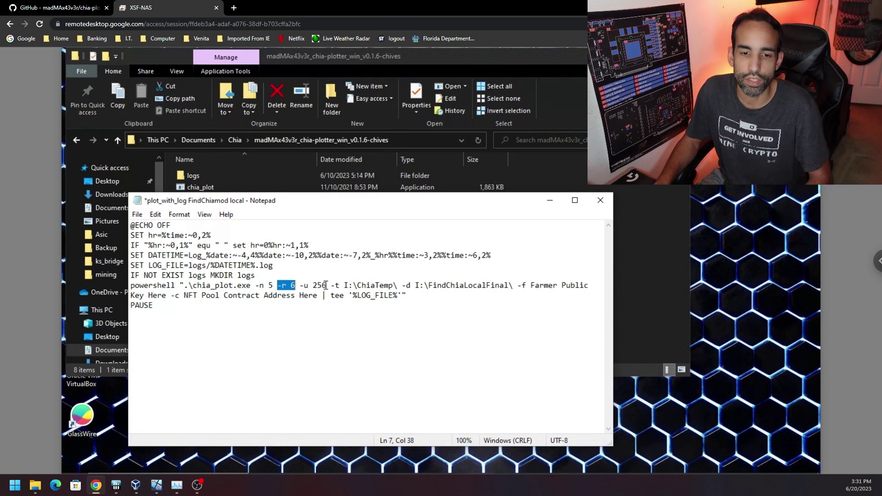
drag(325, 285, 309, 286)
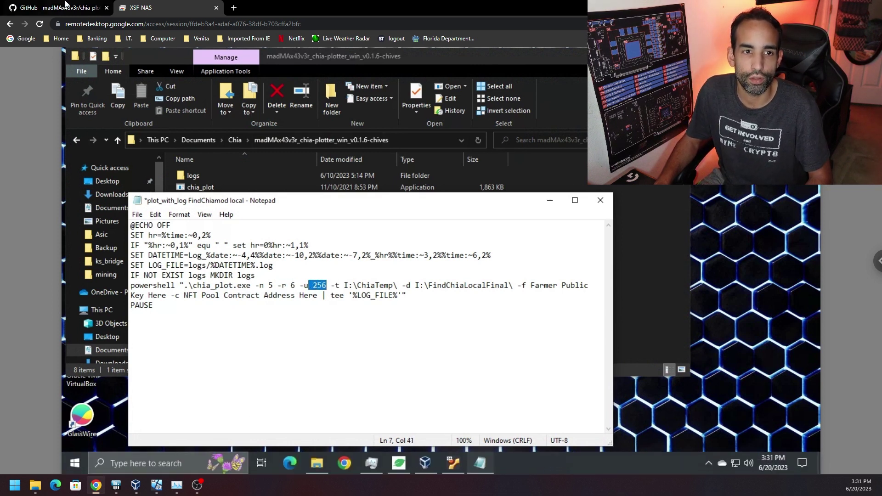
Step: Switch to the madMAx chia-plotter GitHub page and examine the -n count, -r threads, -u buckets and -p poolkey options
click(85, 7)
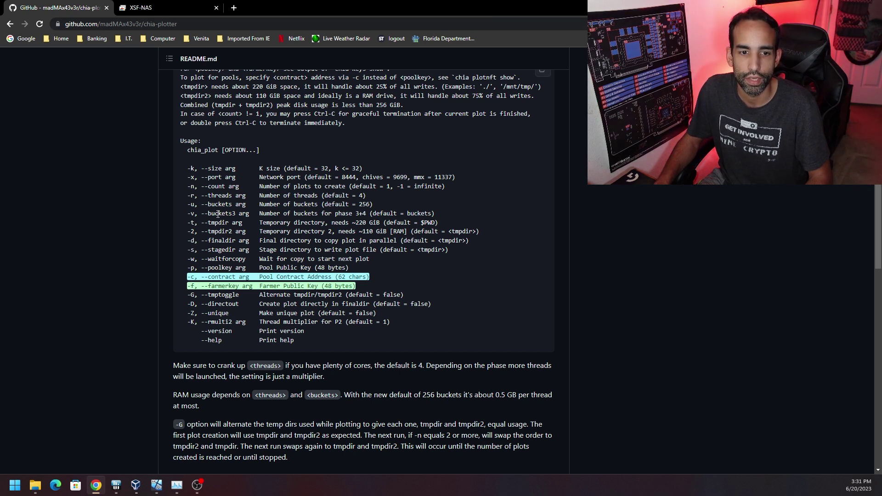
drag(188, 189, 249, 189)
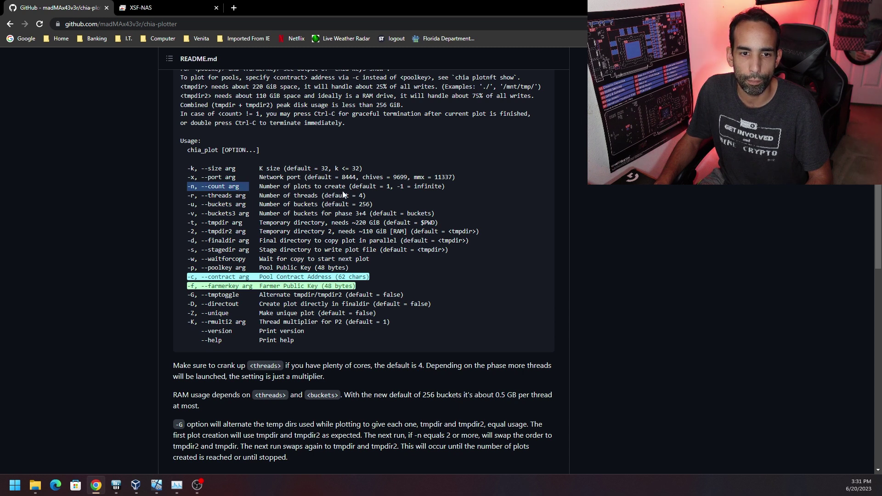
click(207, 203)
drag(322, 196, 341, 186)
click(366, 201)
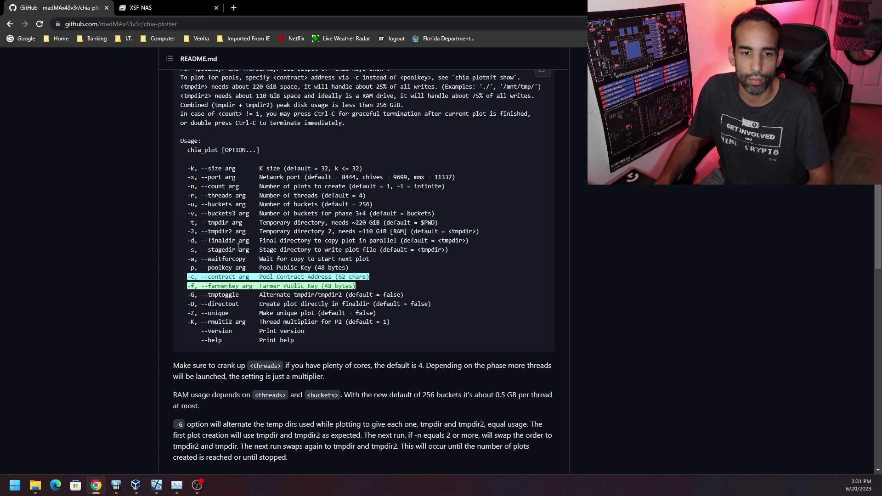
drag(353, 271, 192, 268)
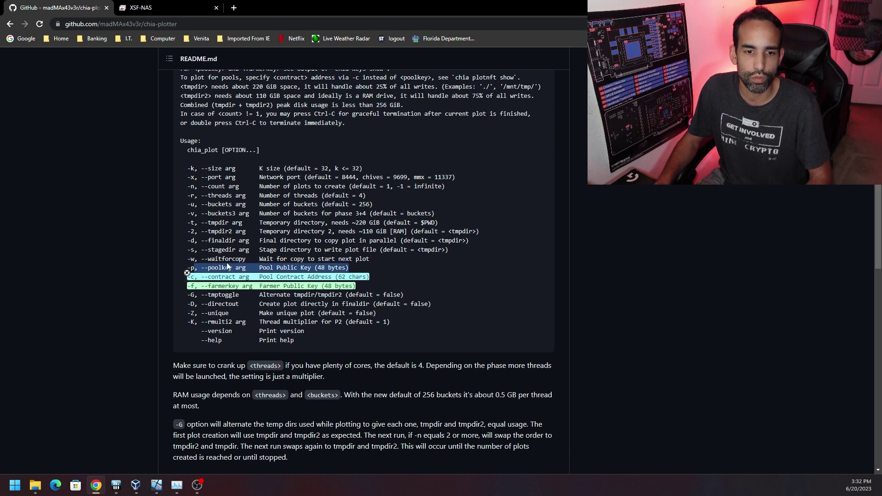
click(292, 279)
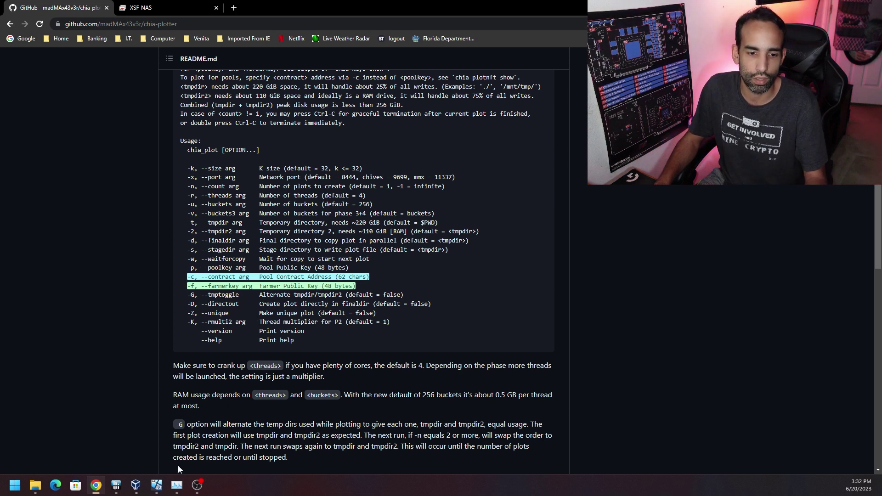
Step: Switch to the Chia client in the WinX10 virtual machine and review the FindChia pool overview down to its payout address
click(156, 485)
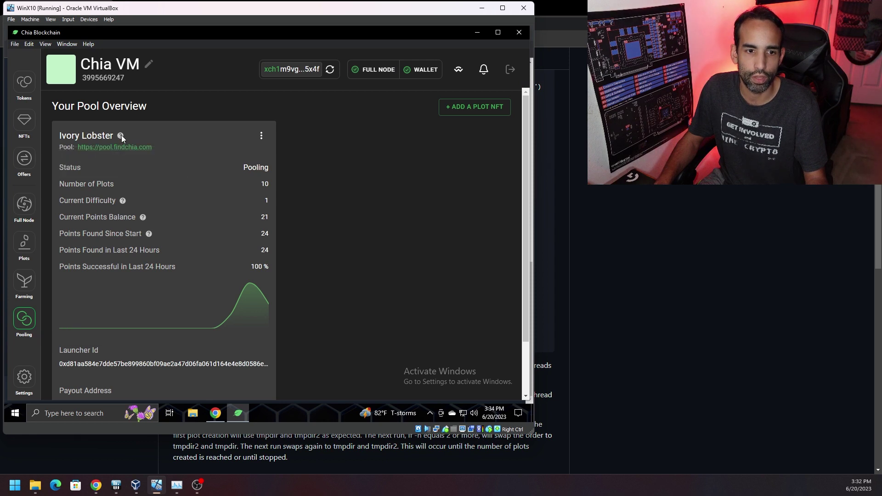
mouse_move(121, 136)
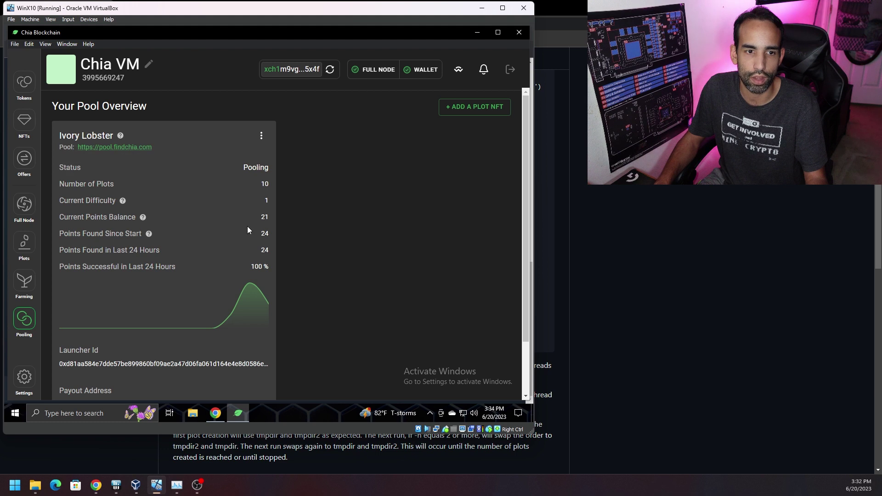
scroll(348, 289, down, 2)
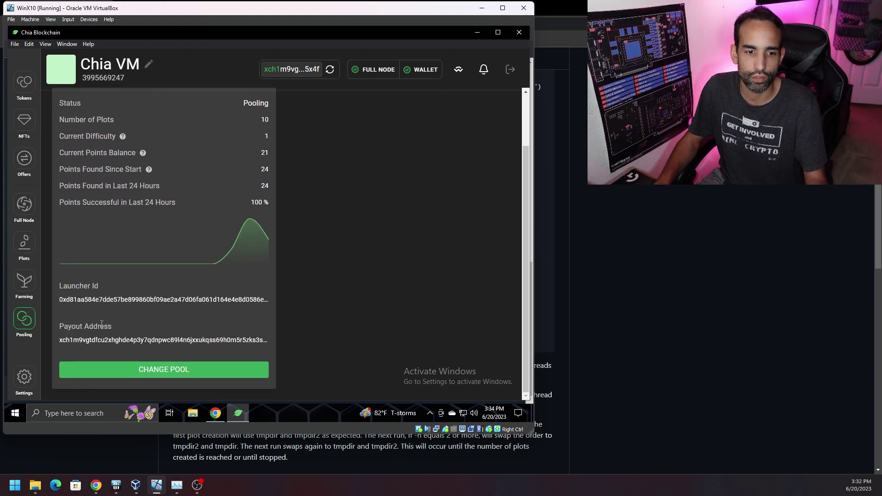
scroll(341, 289, up, 2)
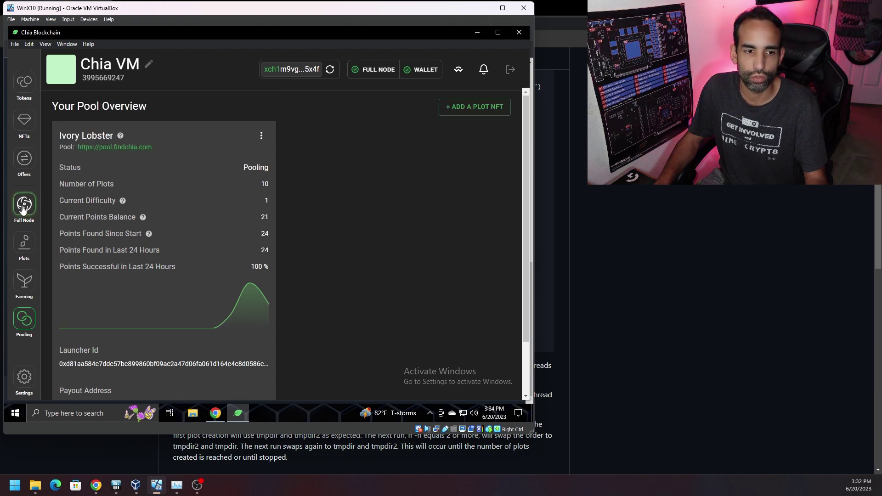
Step: View the Plotting Manager and its Add a Plot form, and return to the pool overview
click(23, 244)
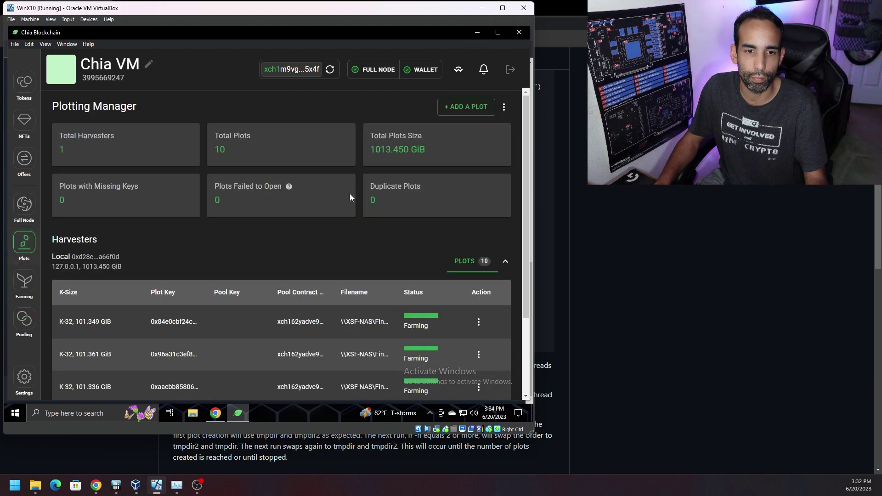
click(468, 106)
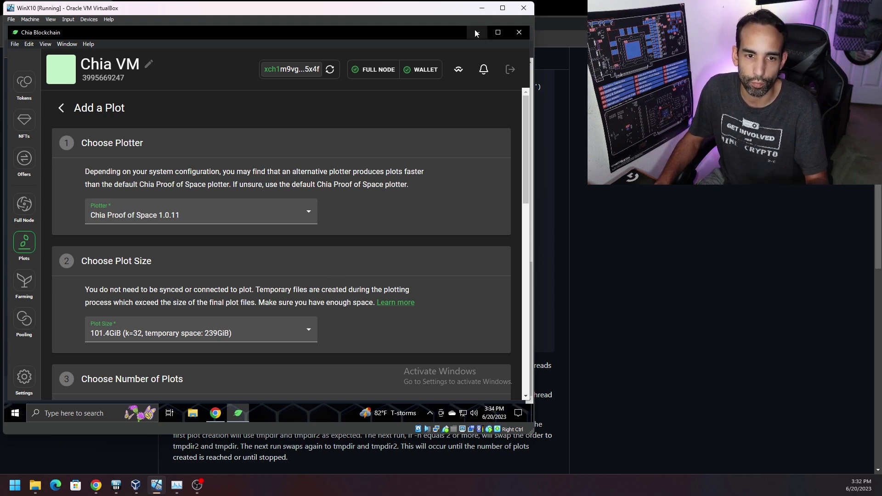
click(24, 320)
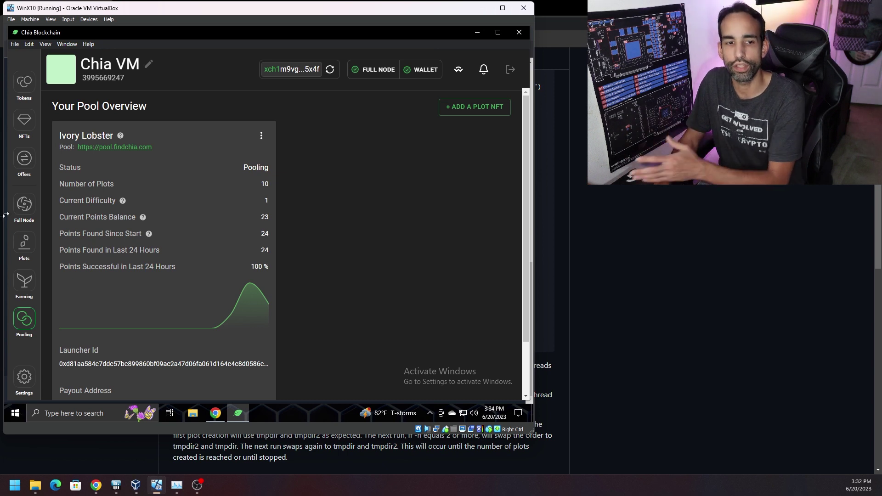
Step: Examine the Chia wallet's spendable balance and transactions, and minimize the virtual machine window
click(23, 82)
scroll(374, 303, down, 2)
drag(225, 220, 301, 220)
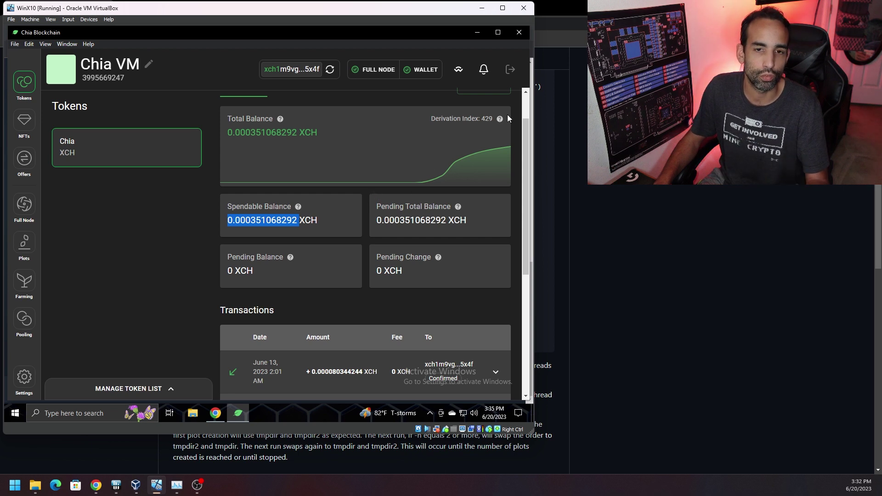
click(356, 226)
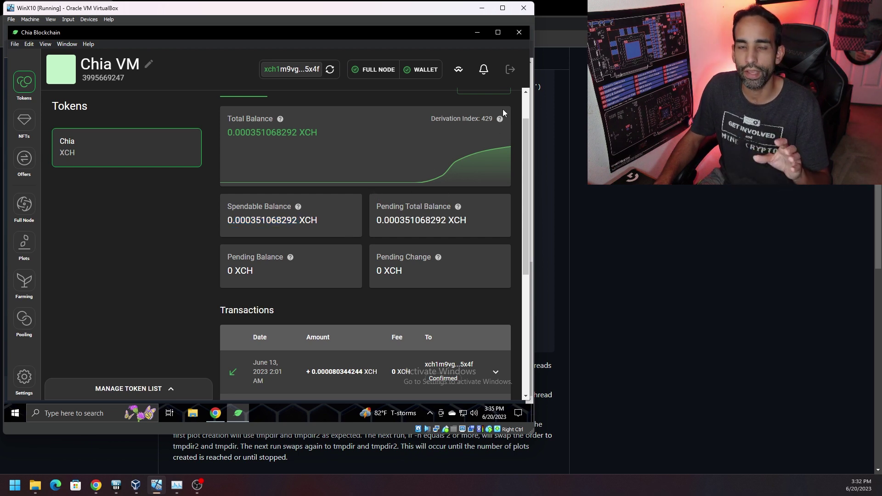
click(481, 8)
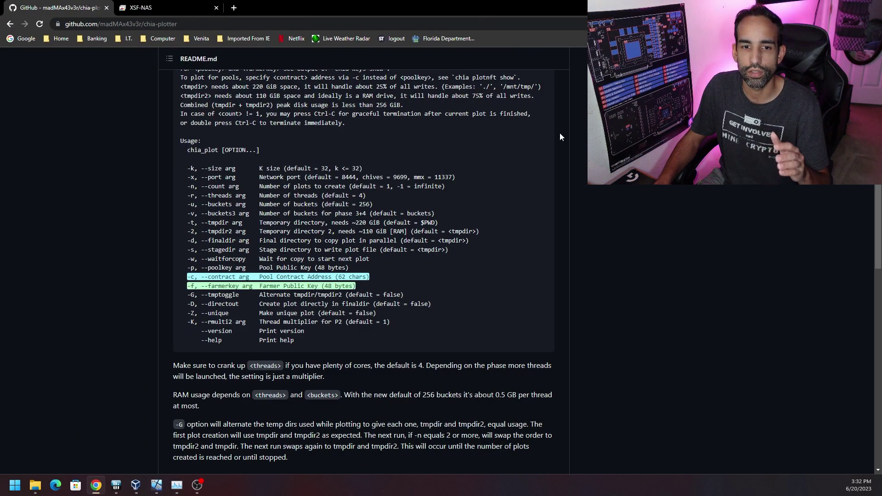